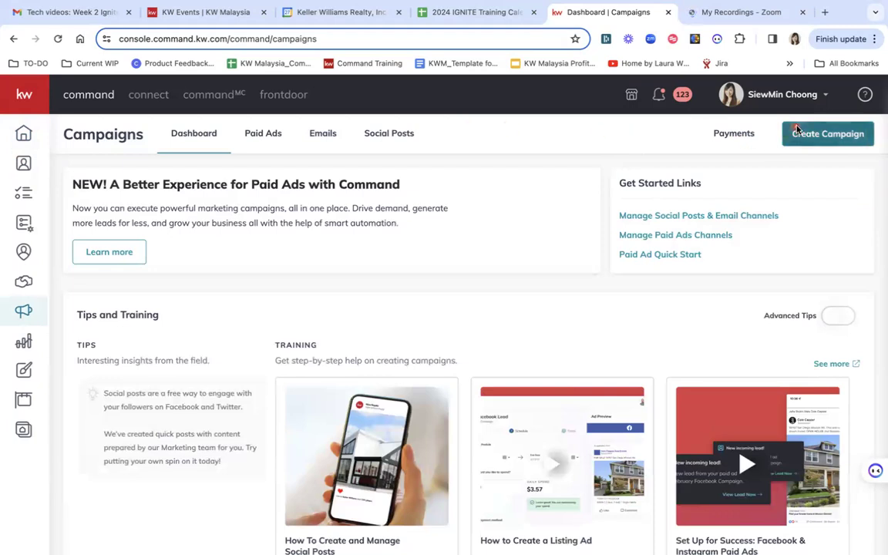
- Start creating a new campaign and choose the Paid Ad campaign type
click(818, 135)
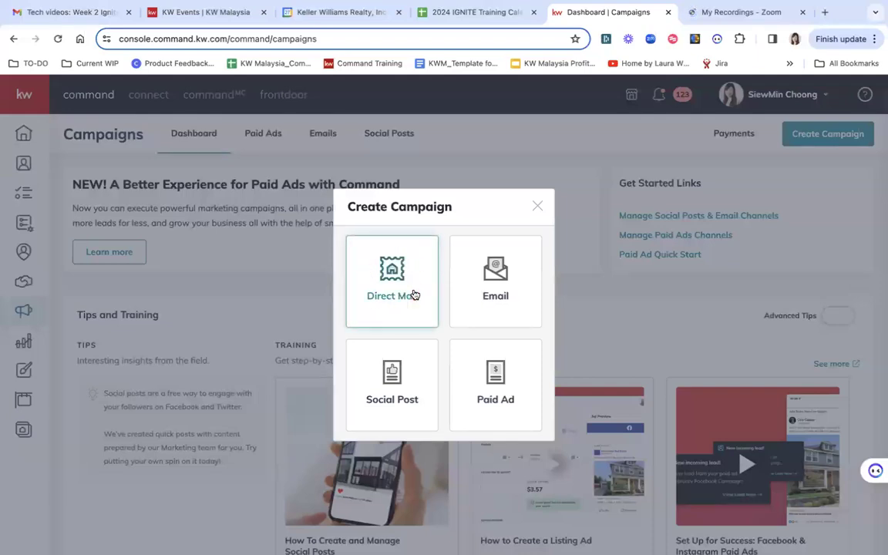
click(507, 298)
click(404, 377)
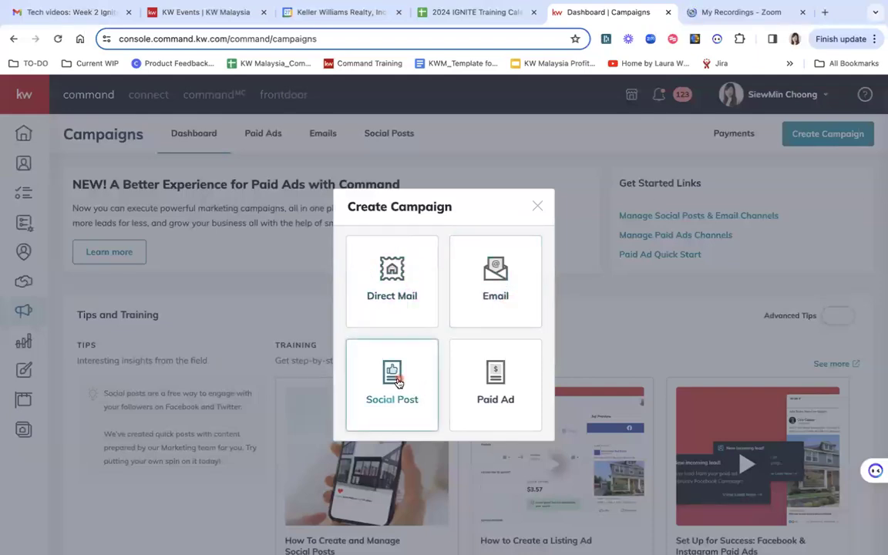
click(509, 398)
click(509, 282)
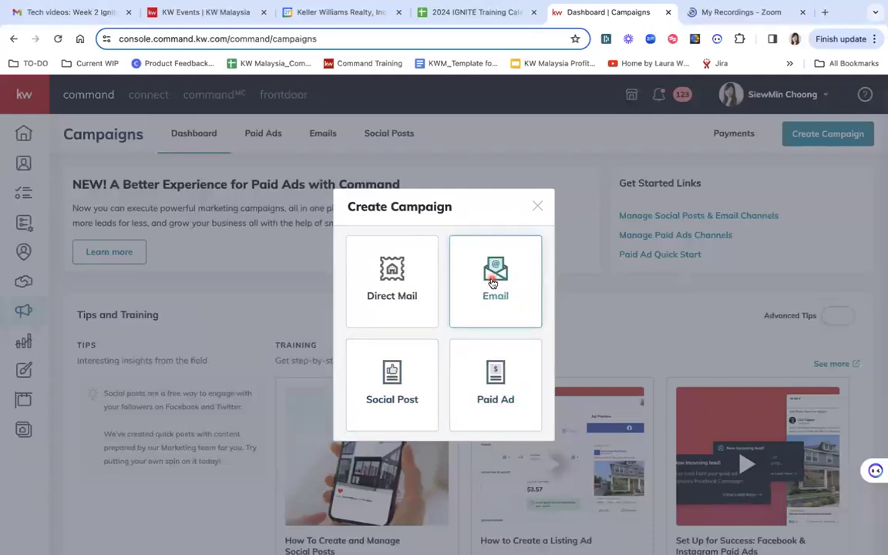
click(390, 364)
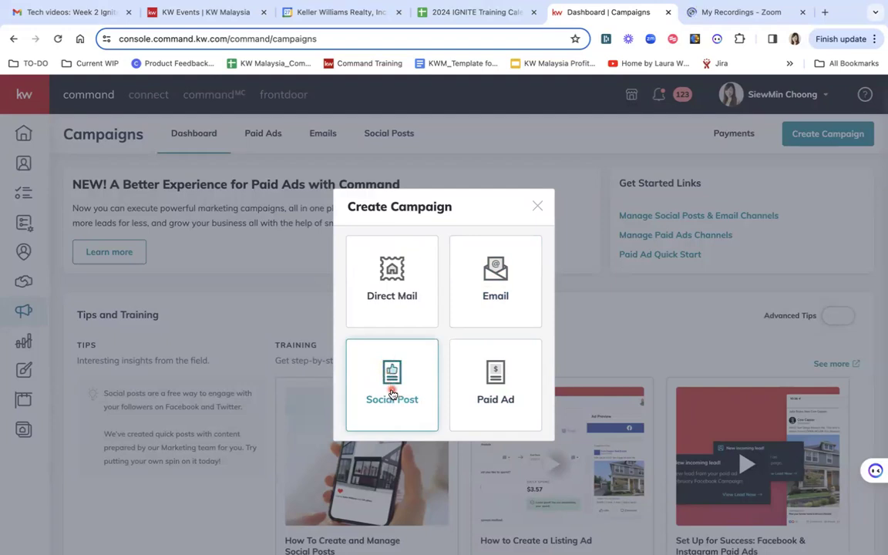
click(482, 369)
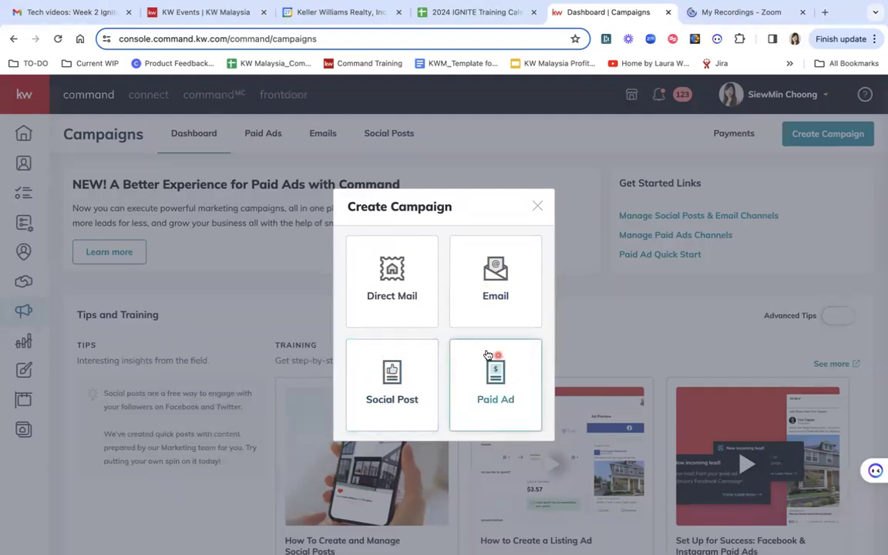
click(501, 401)
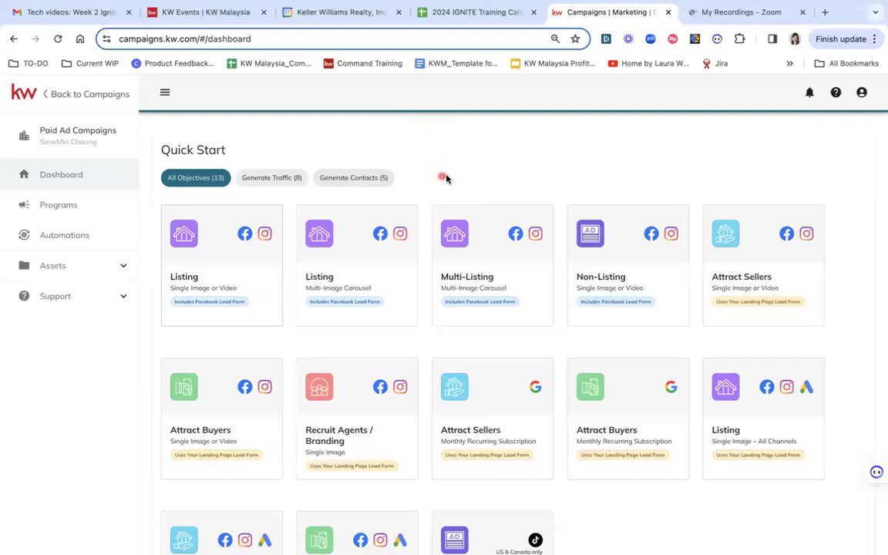
- Browse the Quick Start paid ad templates and their channel and lead form options
scroll(446, 176, down, 1)
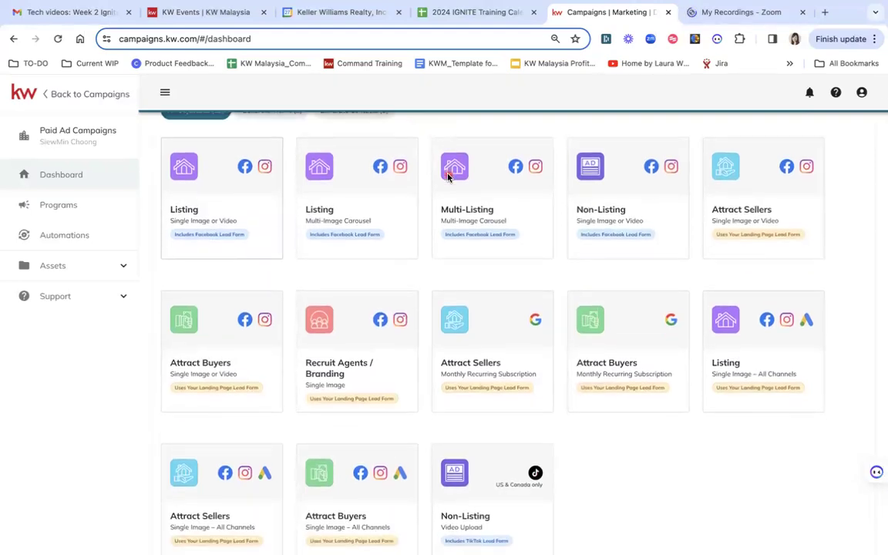
scroll(448, 177, down, 1)
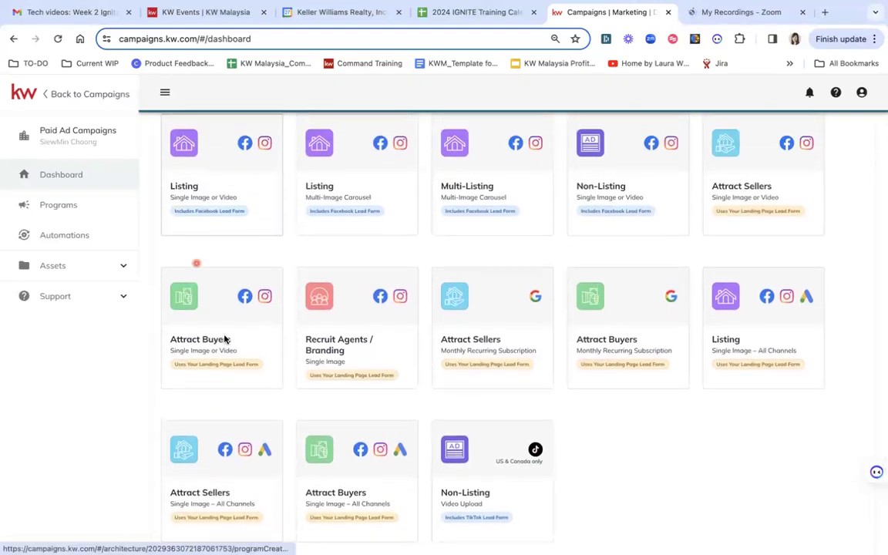
scroll(512, 249, up, 2)
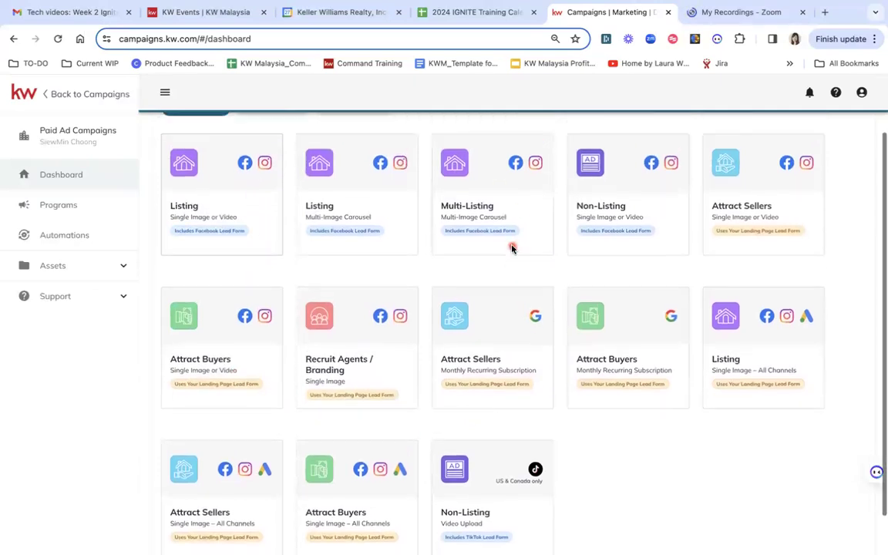
scroll(512, 249, down, 1)
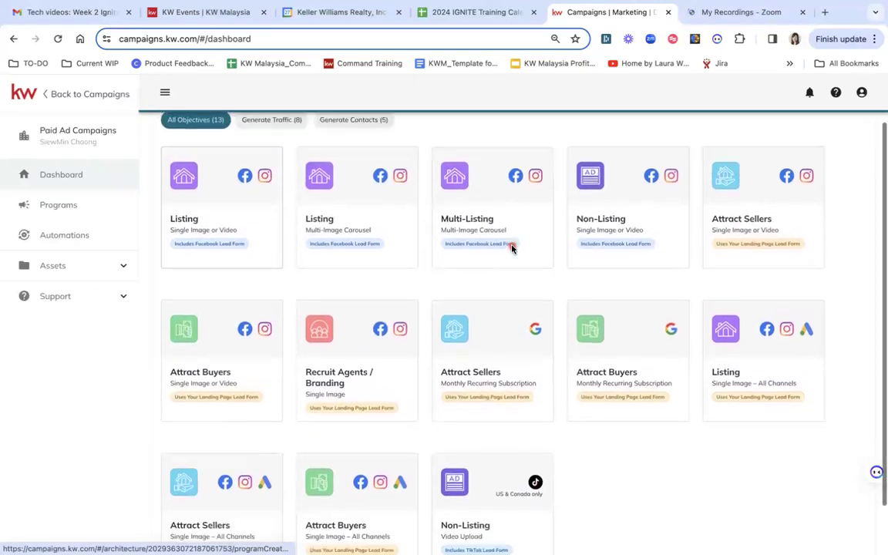
scroll(512, 248, up, 1)
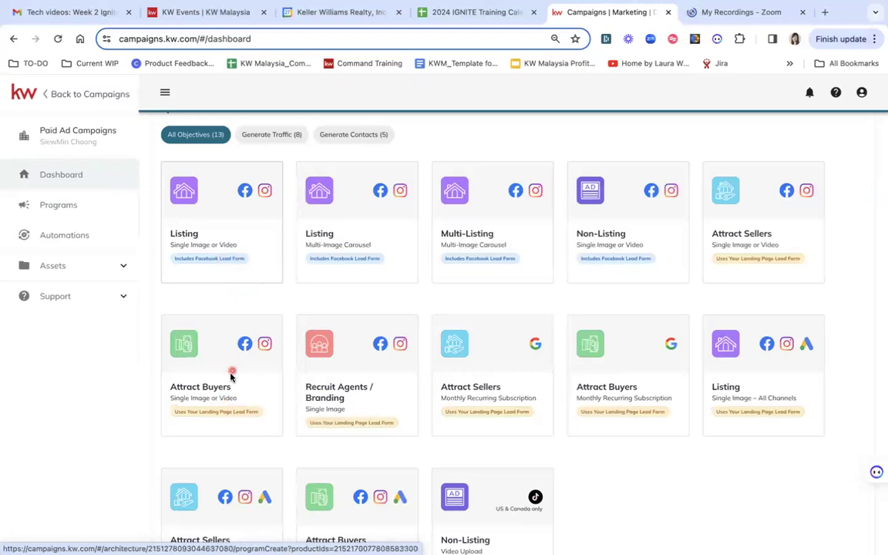
scroll(253, 414, down, 1)
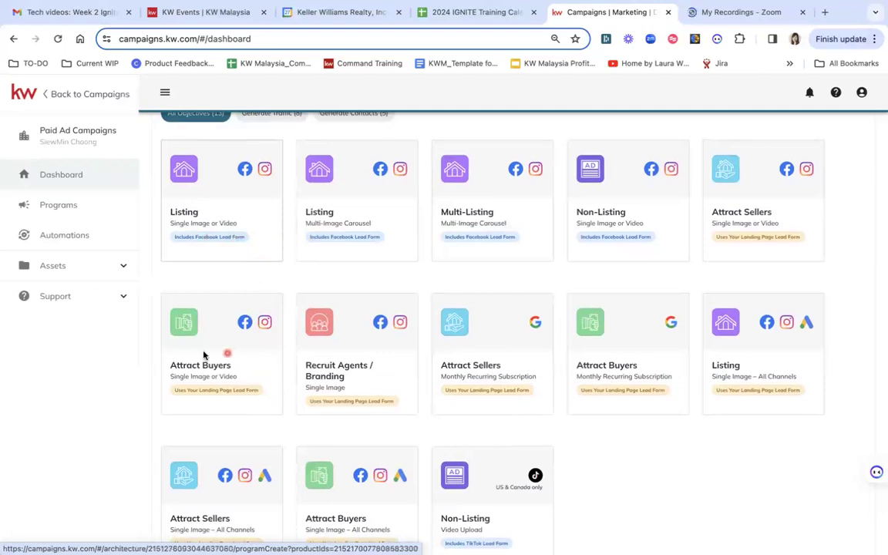
scroll(270, 328, up, 1)
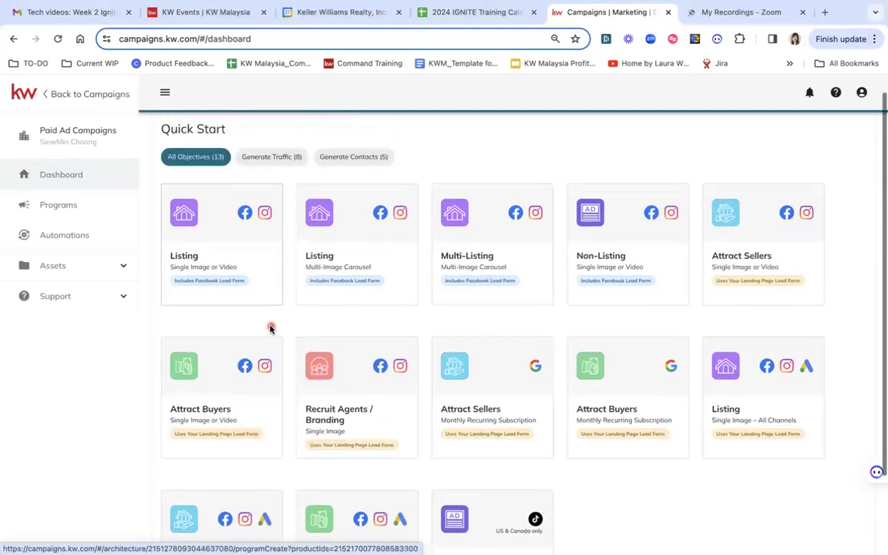
scroll(270, 329, down, 2)
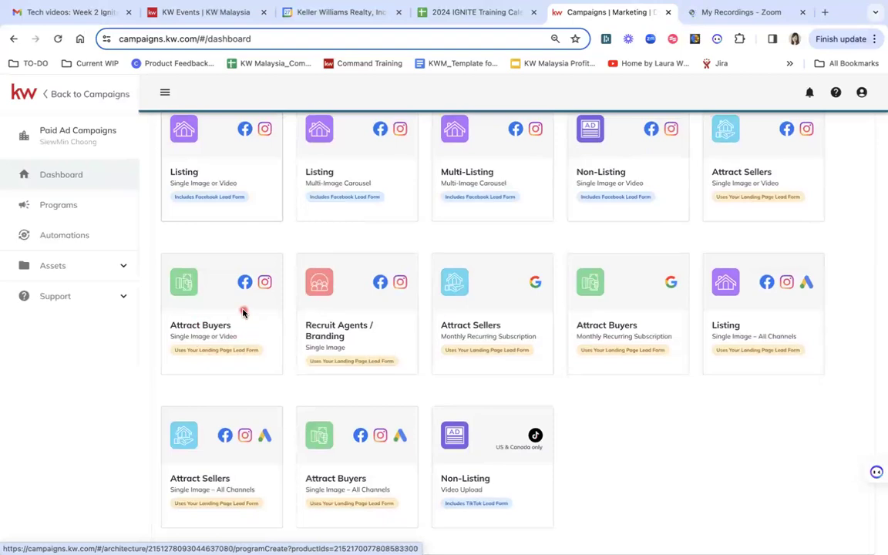
scroll(243, 313, up, 2)
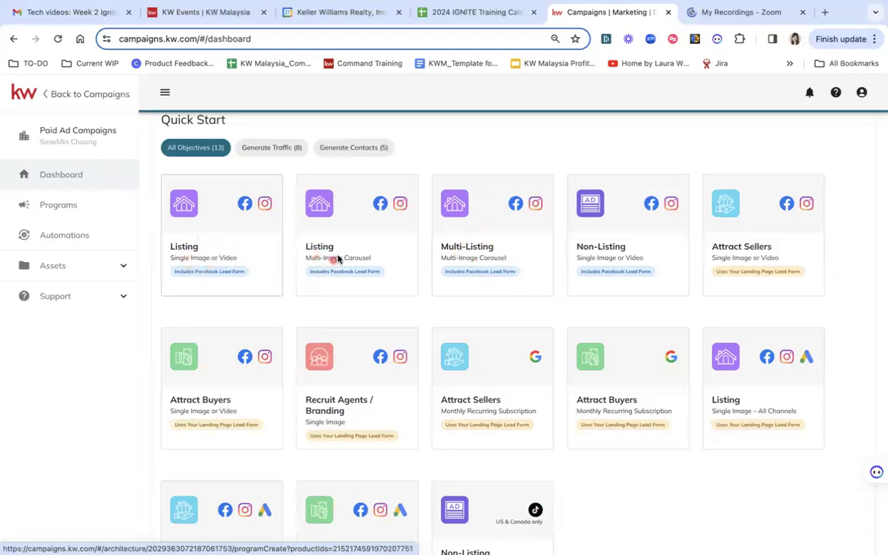
- Open the multi-image carousel Listing template and link the Keller Williams Malaysia Facebook page
click(343, 213)
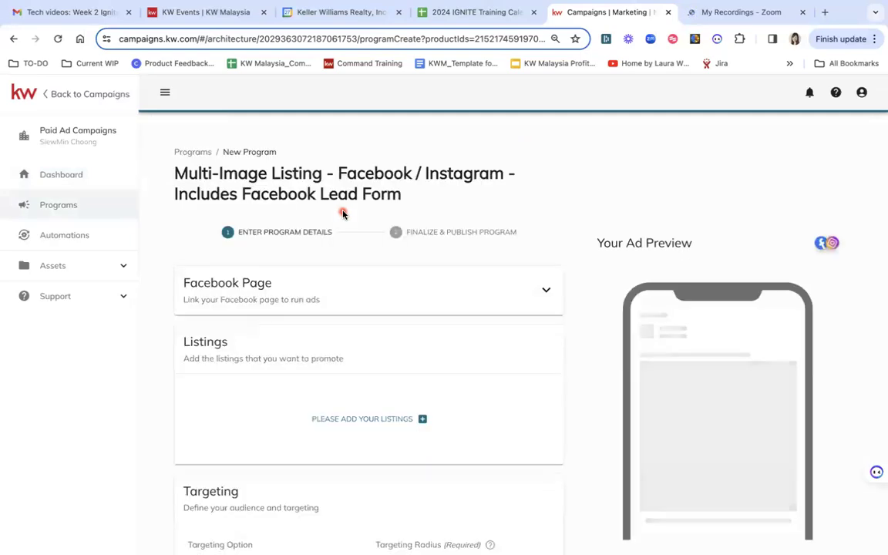
scroll(417, 282, down, 1)
click(547, 208)
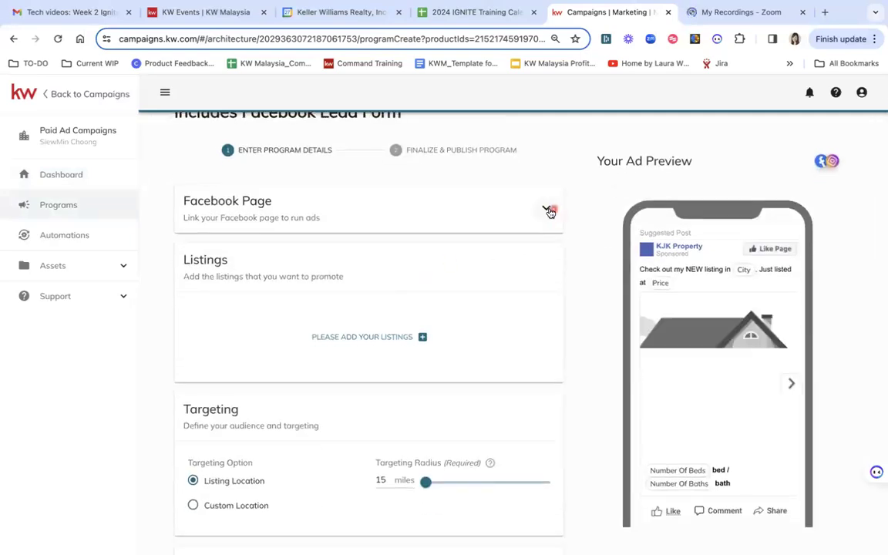
click(357, 256)
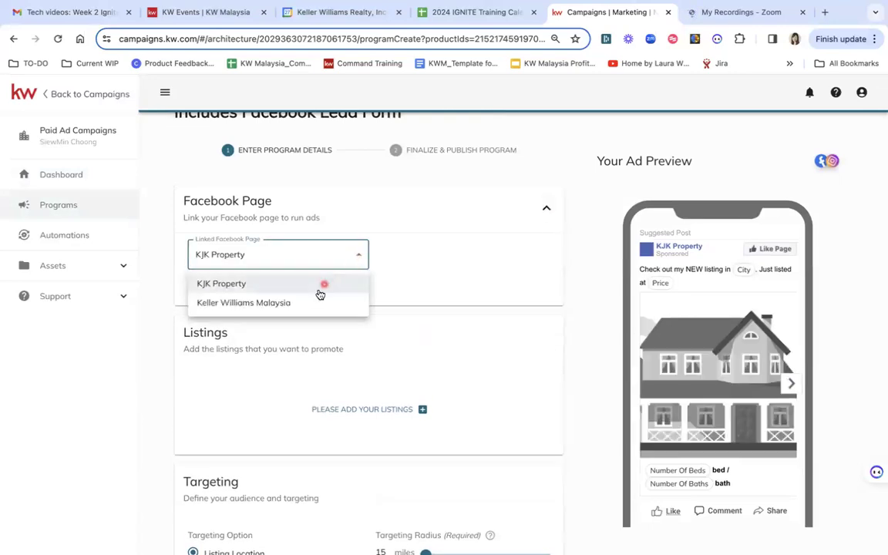
click(301, 304)
scroll(431, 297, down, 1)
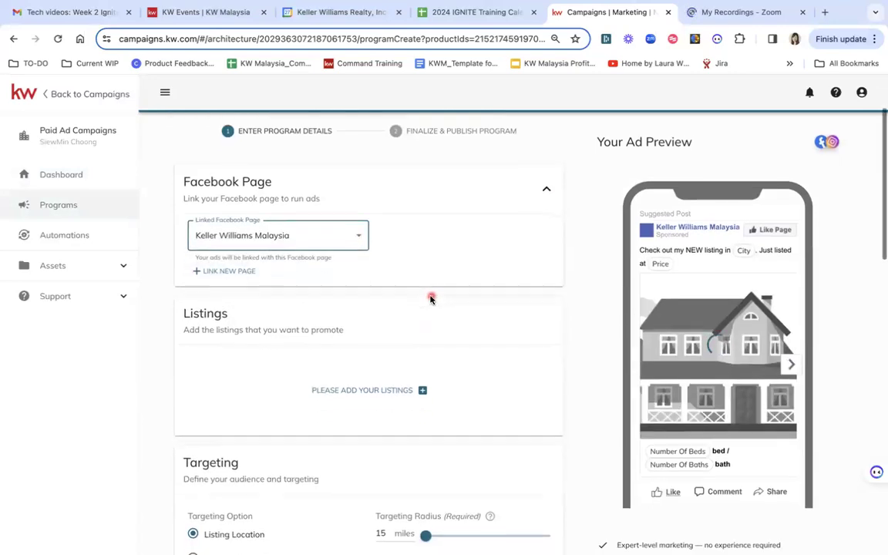
scroll(462, 252, down, 1)
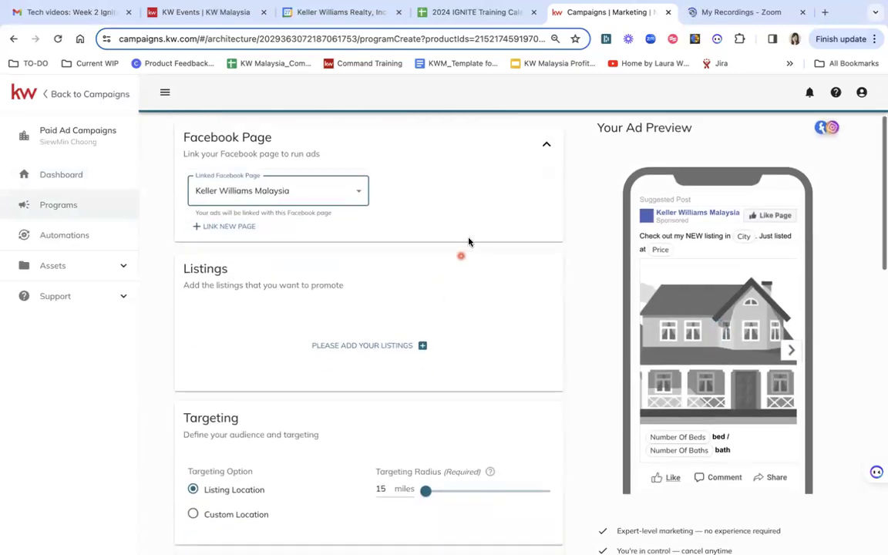
click(549, 141)
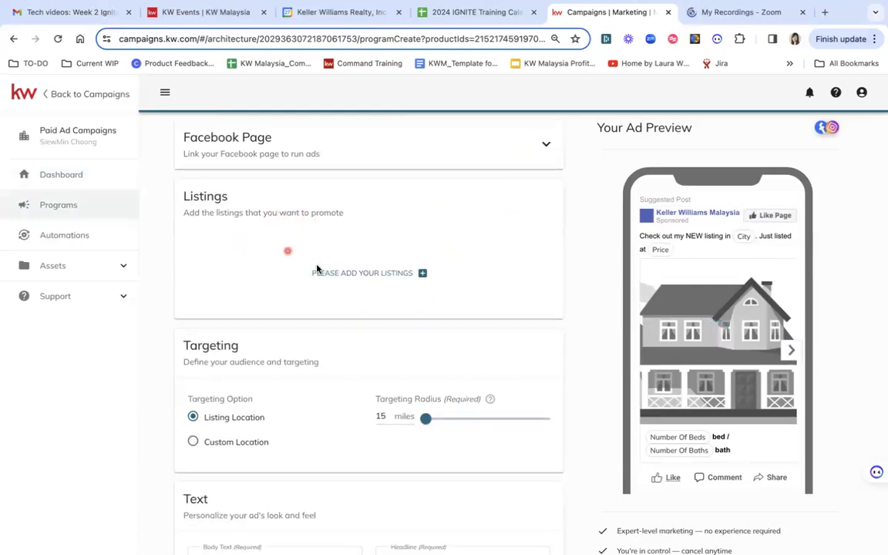
- Open the listing selector and filter listings by Street Address for ss2
click(378, 274)
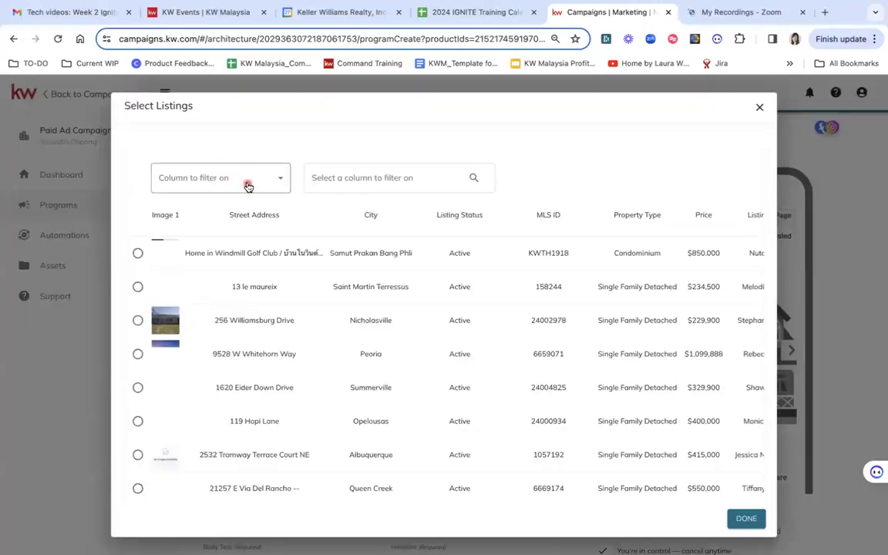
click(246, 185)
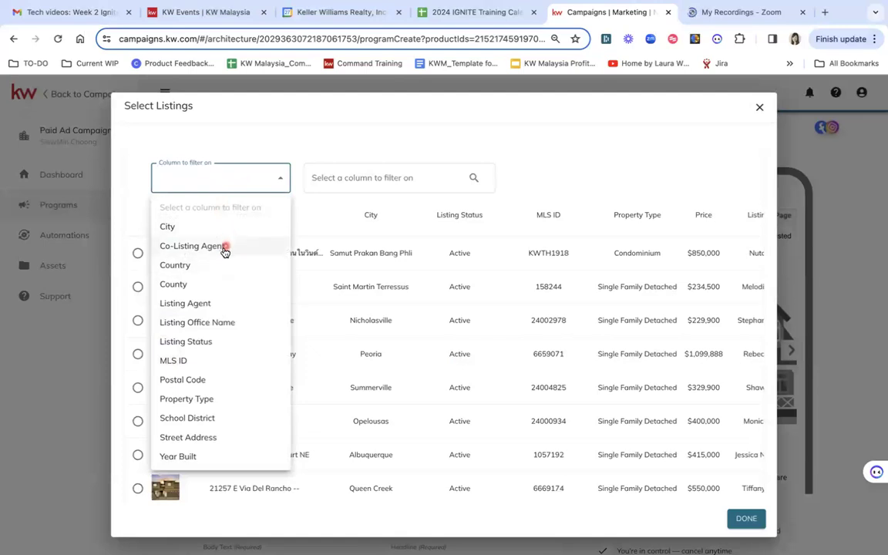
click(218, 305)
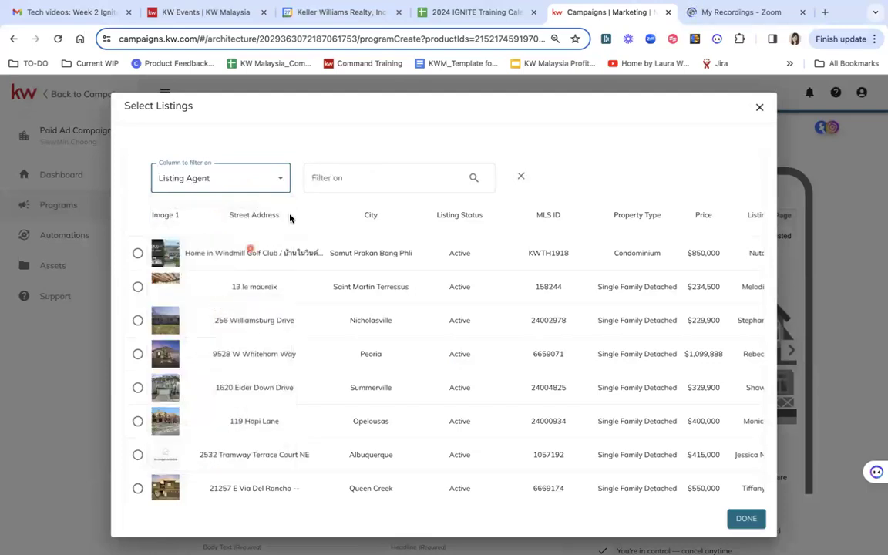
click(367, 181)
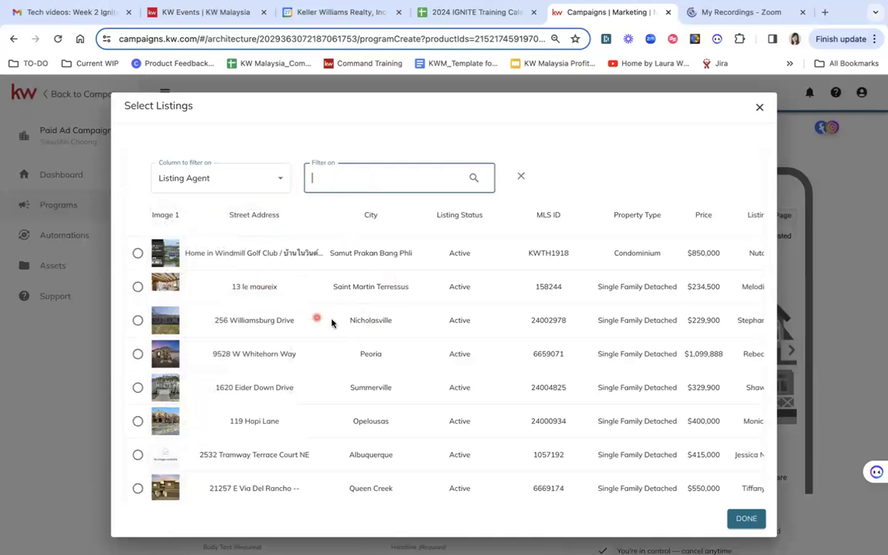
click(276, 178)
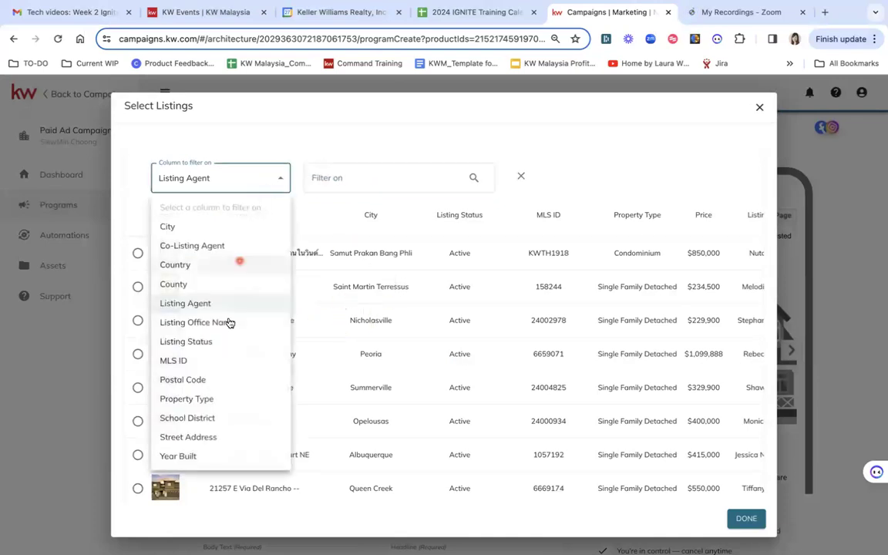
click(195, 437)
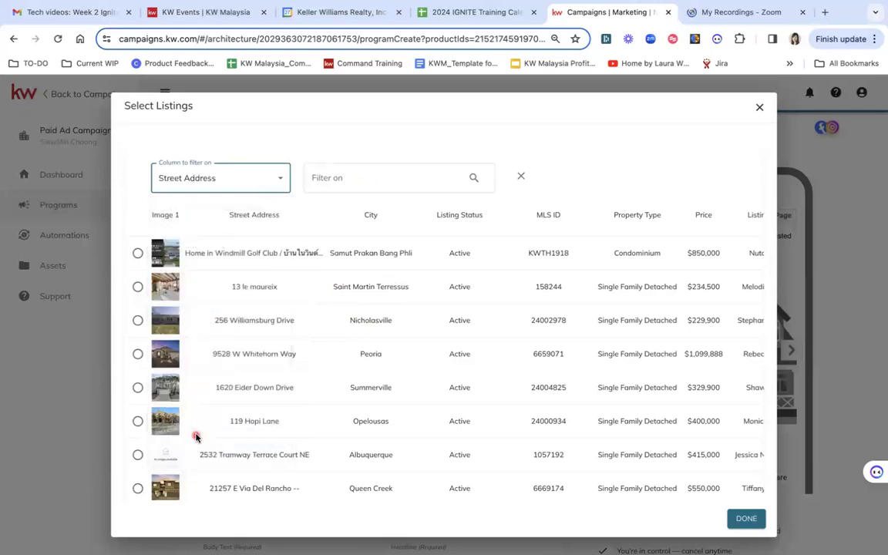
click(358, 179)
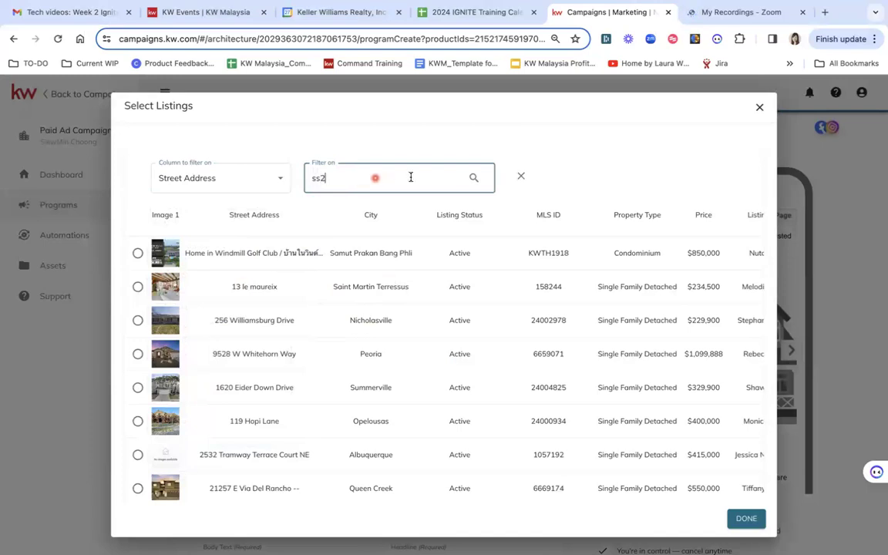
click(474, 179)
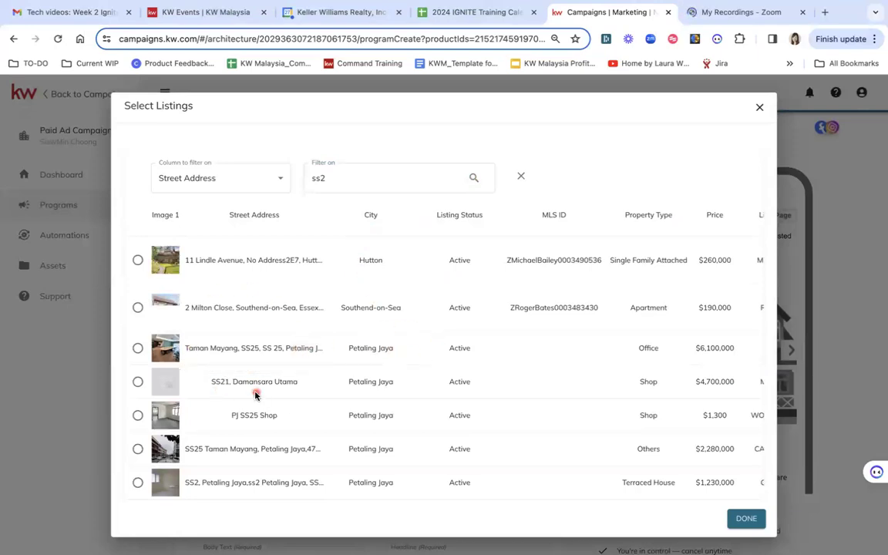
- Select the fully renovated double SS2 house listing in Petaling Jaya
scroll(256, 395, down, 3)
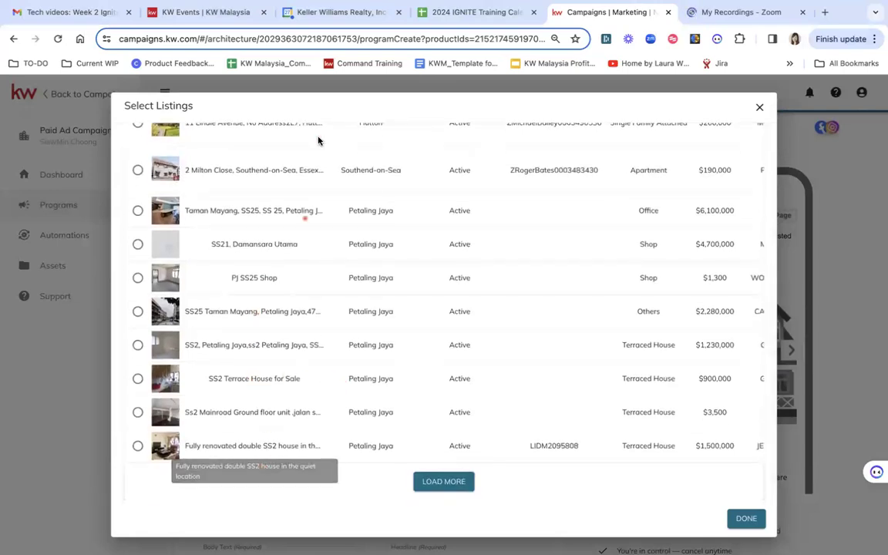
click(138, 446)
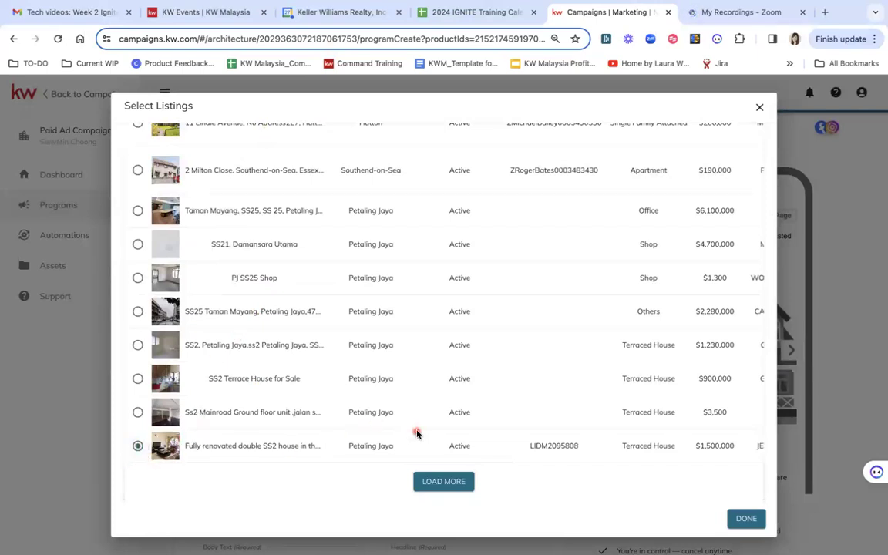
- Load more SS2 listings, look through them, and confirm the selection of the fully renovated SS2 house
click(448, 484)
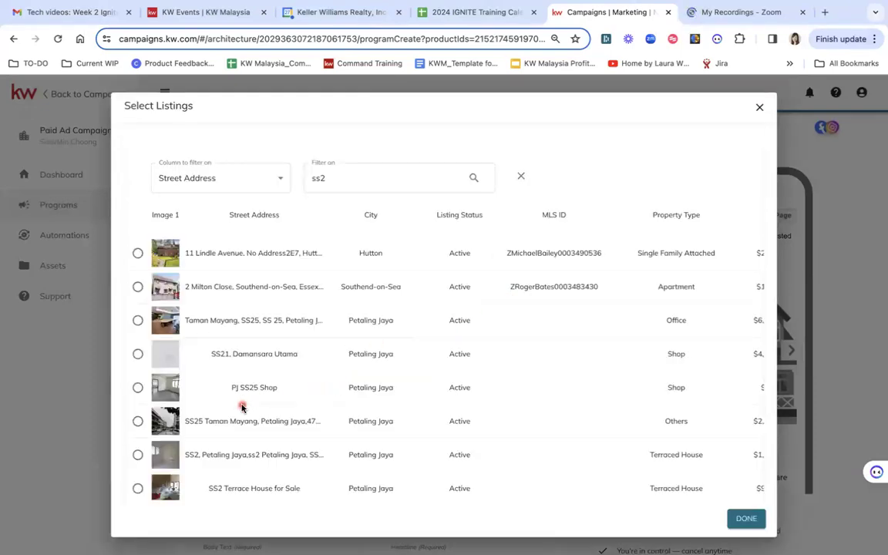
scroll(239, 406, down, 5)
scroll(242, 406, down, 3)
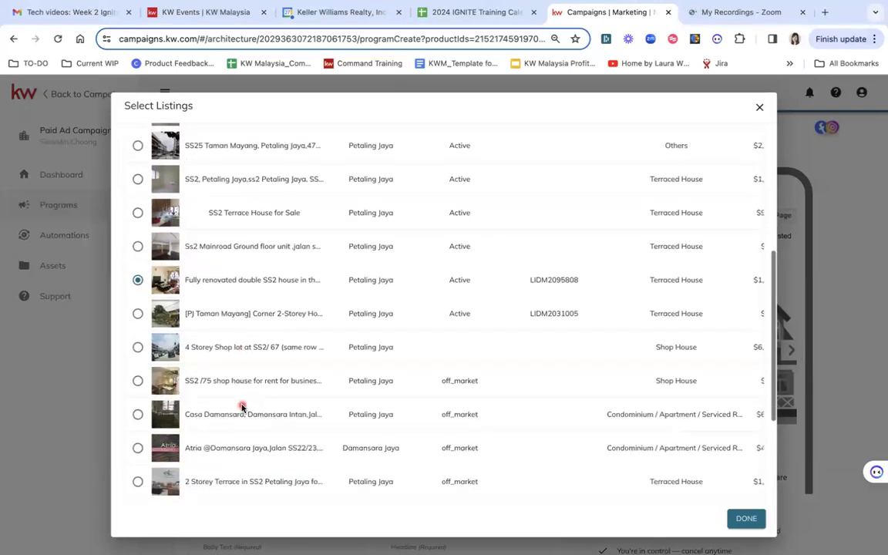
scroll(241, 407, down, 2)
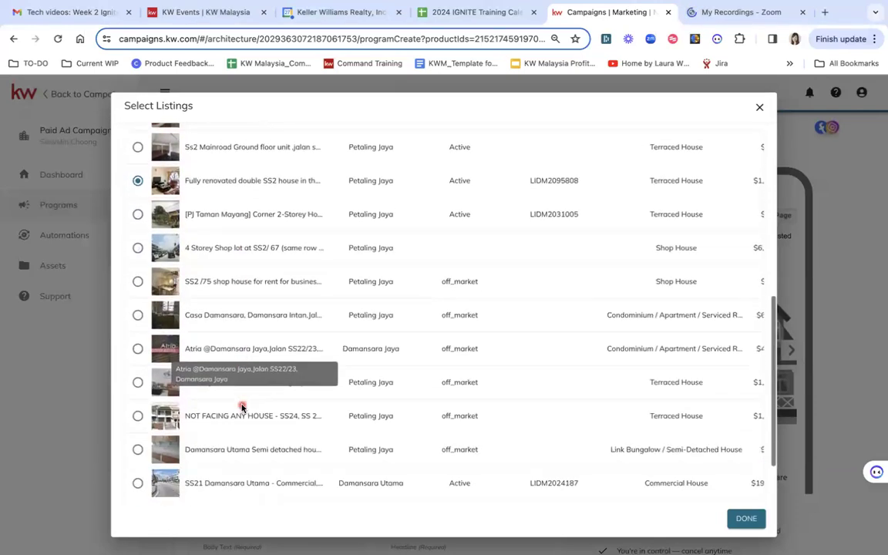
scroll(252, 379, down, 1)
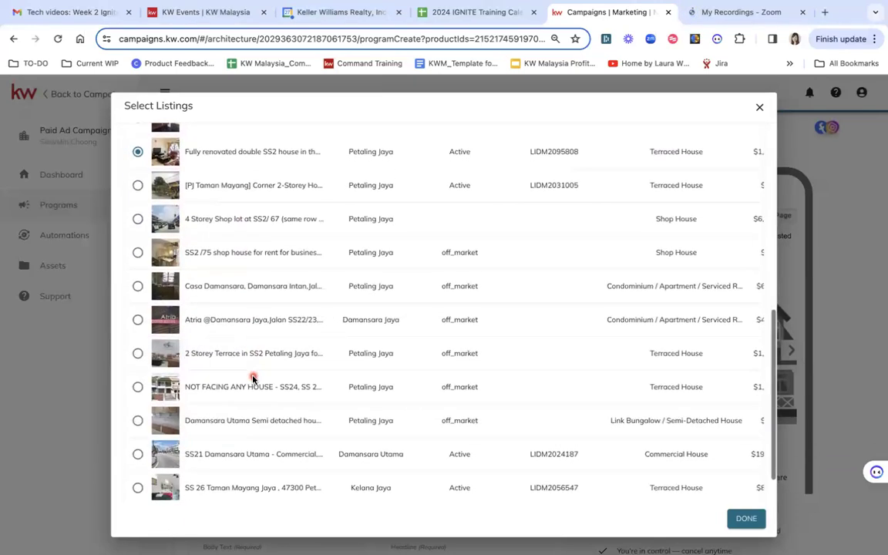
scroll(252, 378, down, 1)
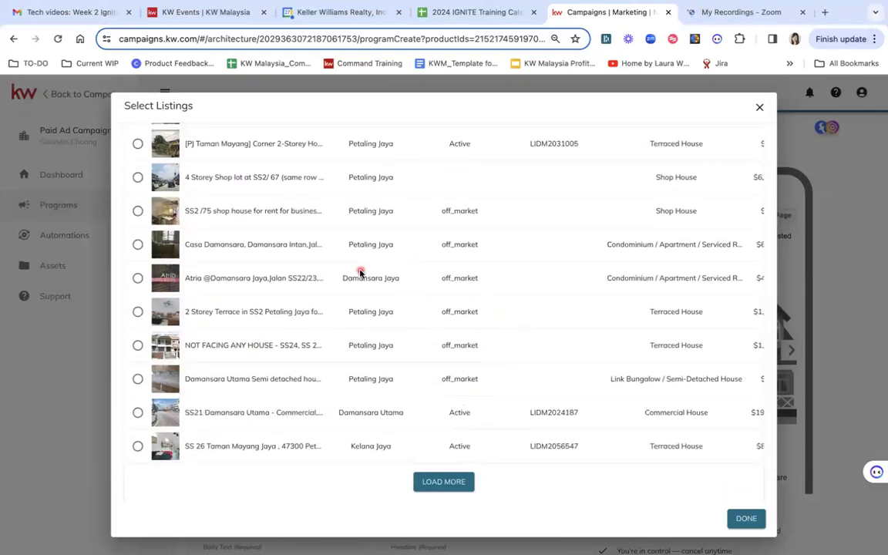
scroll(291, 291, up, 5)
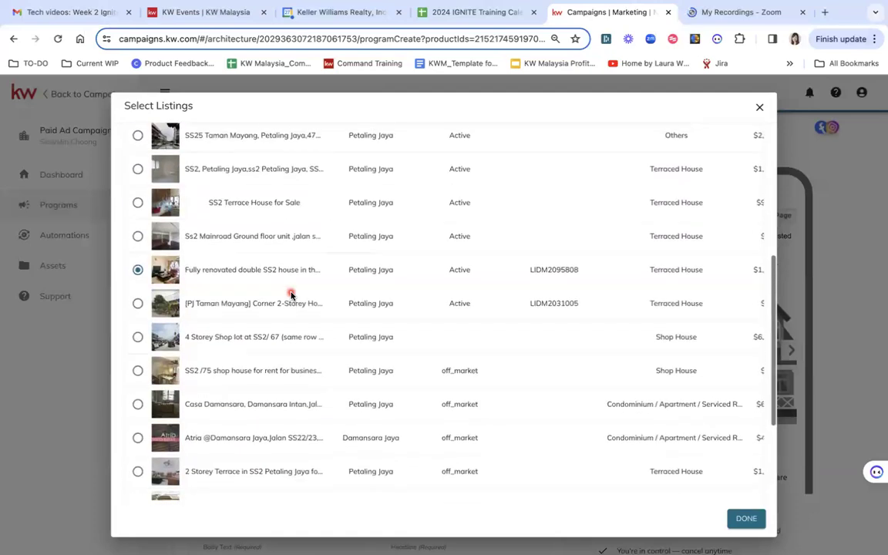
click(746, 519)
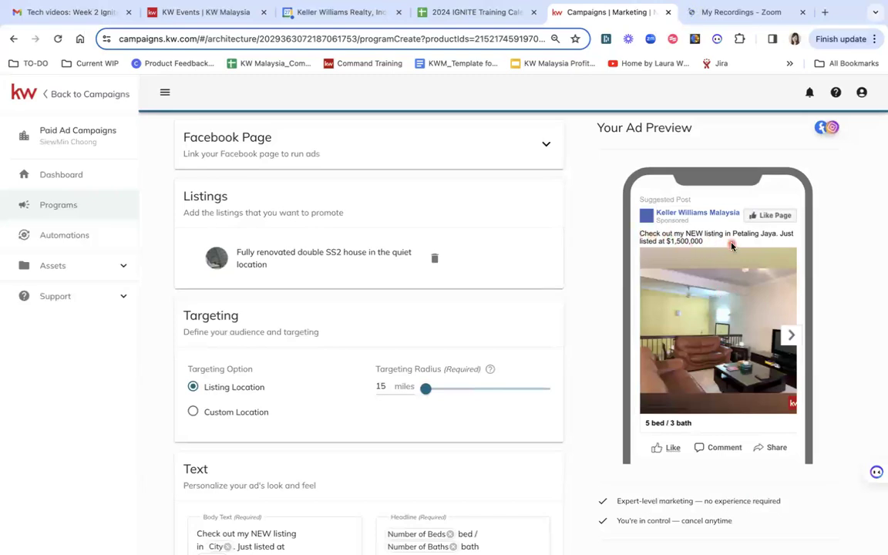
- Switch targeting to Custom Location and add Petaling Jaya, Selangor, Malaysia as a targeting location
scroll(525, 320, down, 3)
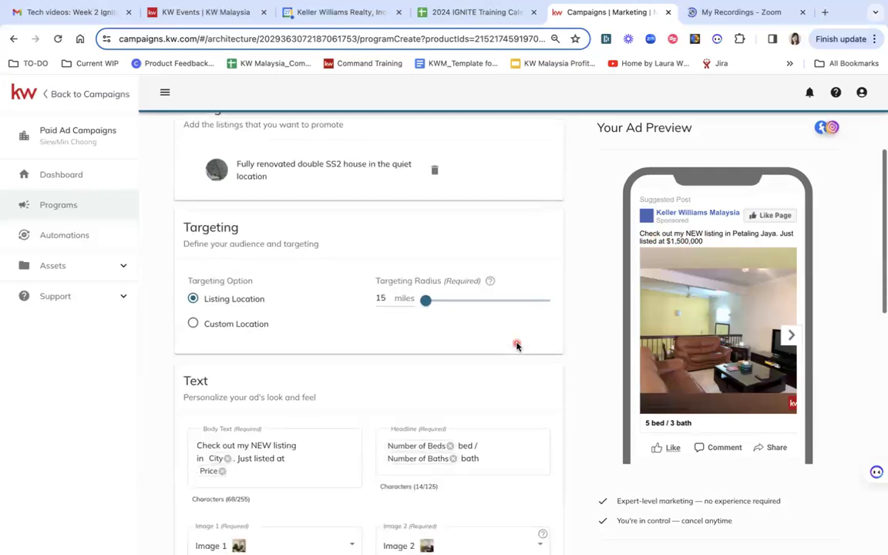
drag(179, 203, 242, 226)
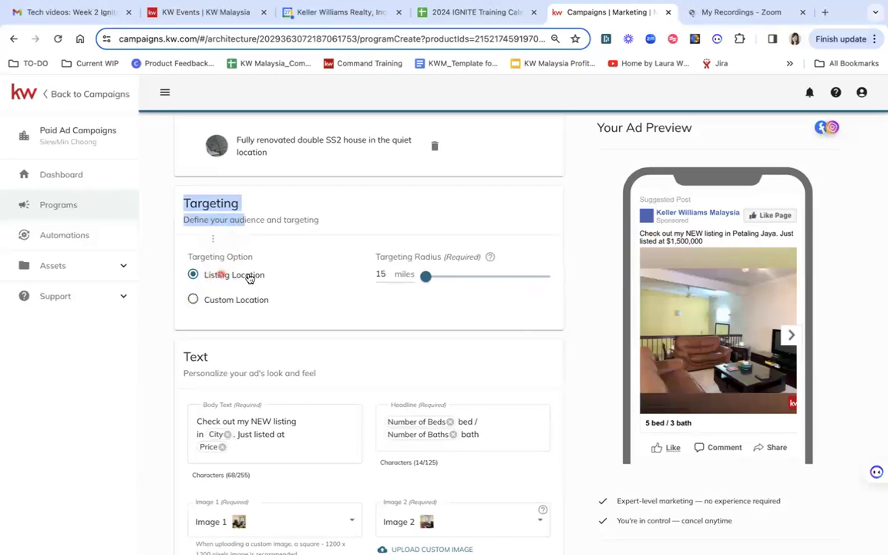
scroll(296, 274, up, 2)
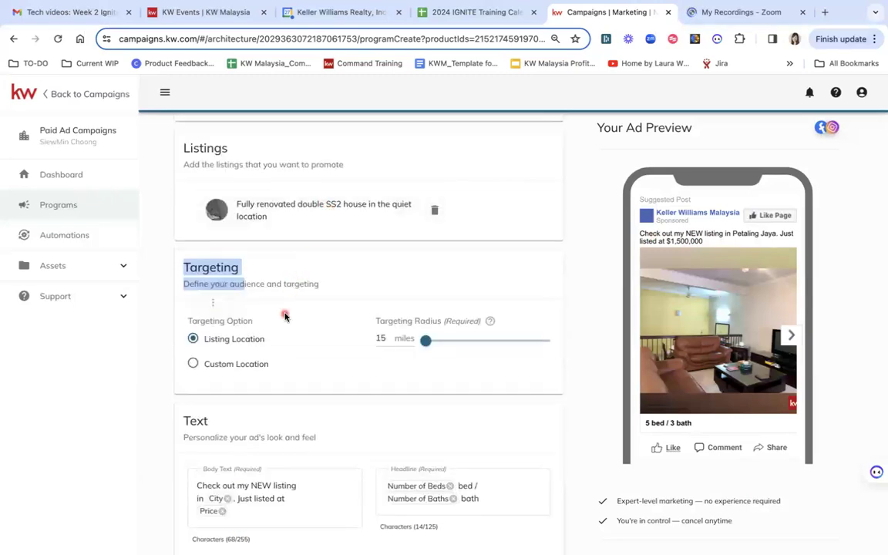
scroll(263, 305, down, 2)
click(191, 283)
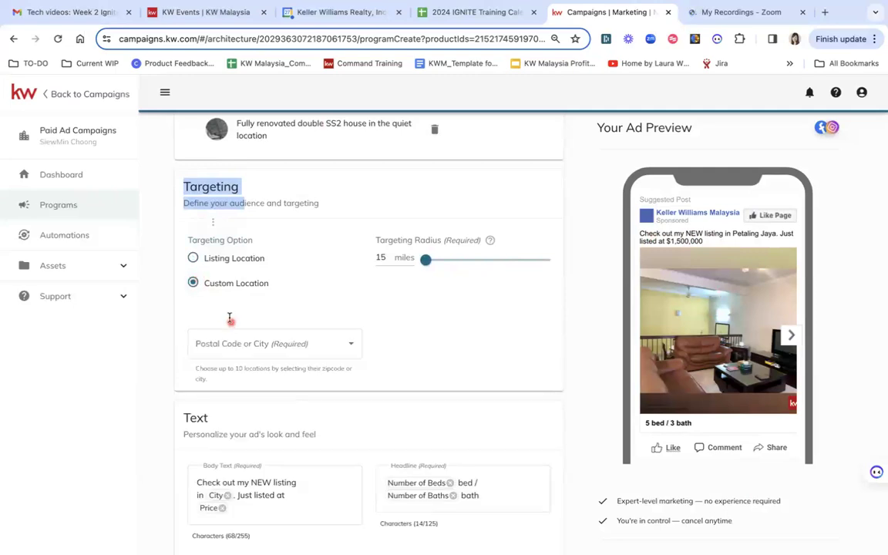
click(218, 350)
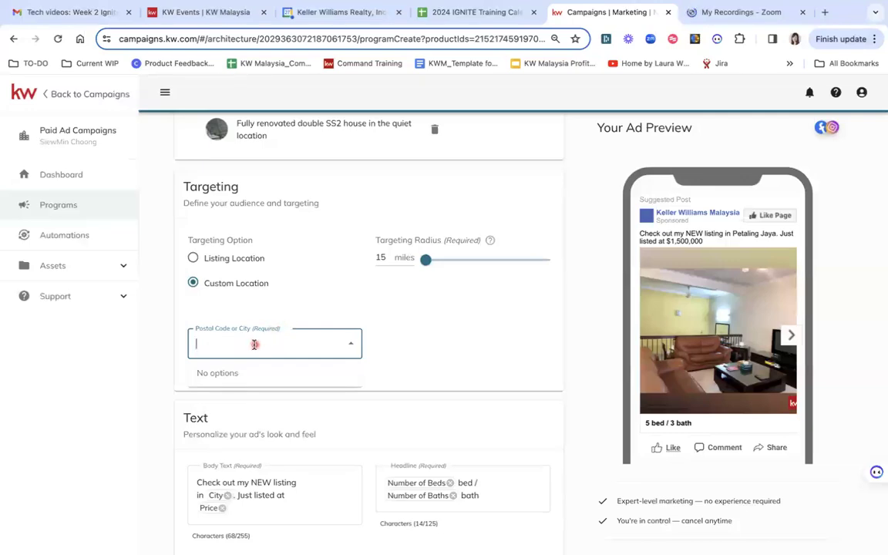
text(Petaling)
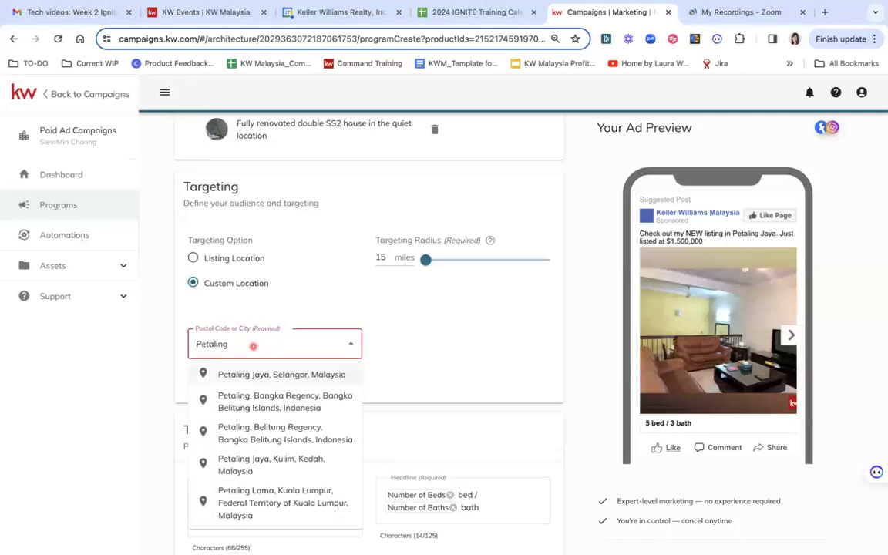
key(Return)
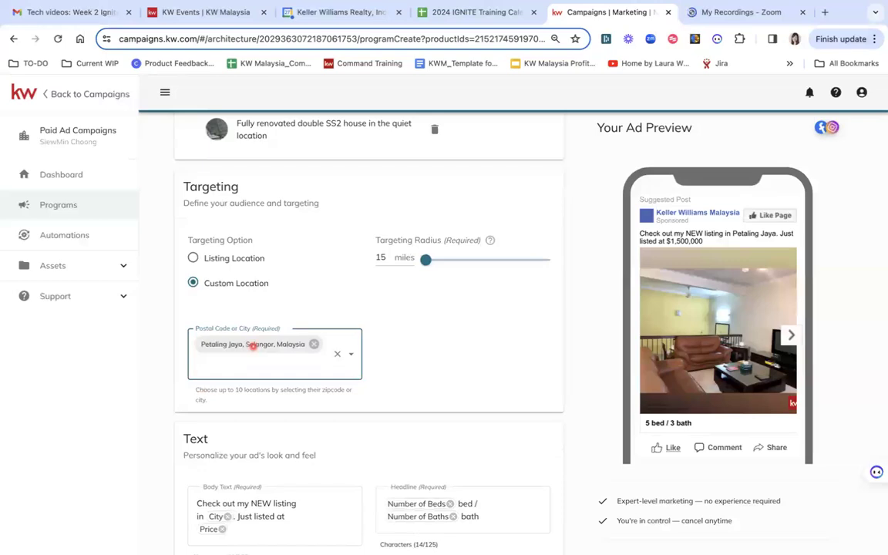
- Try to add Selangor, Malaysia as an additional targeting location
text(Selangor)
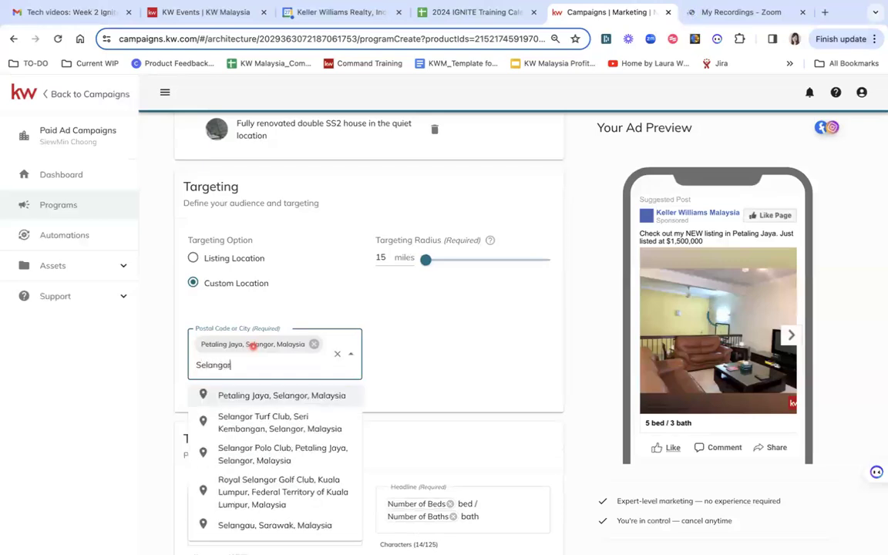
key(Return)
double_click(253, 346)
text(selangor)
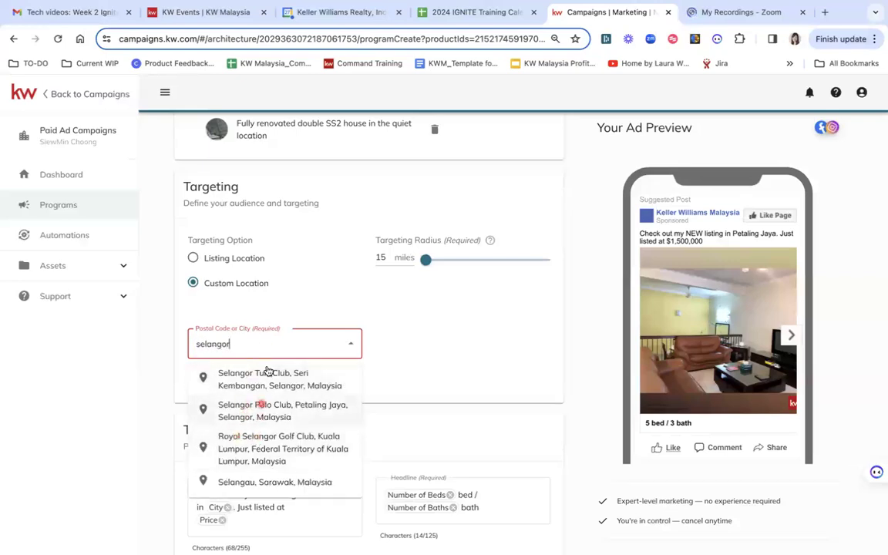
text(,)
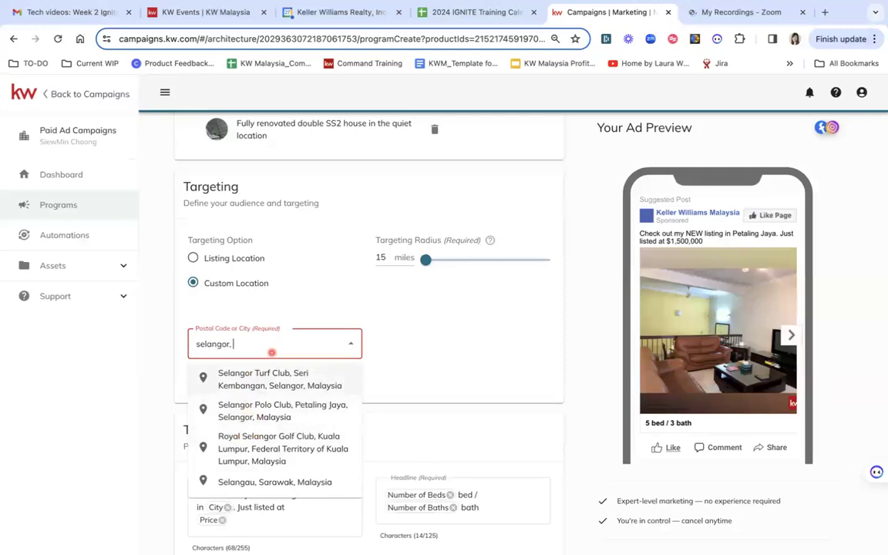
key(ctrl+a)
text(Petalin)
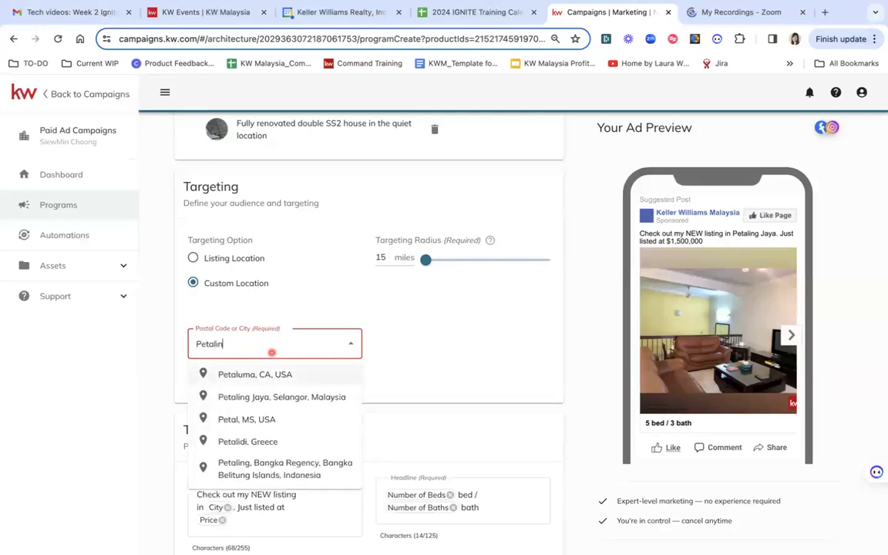
text(g jaya)
click(253, 374)
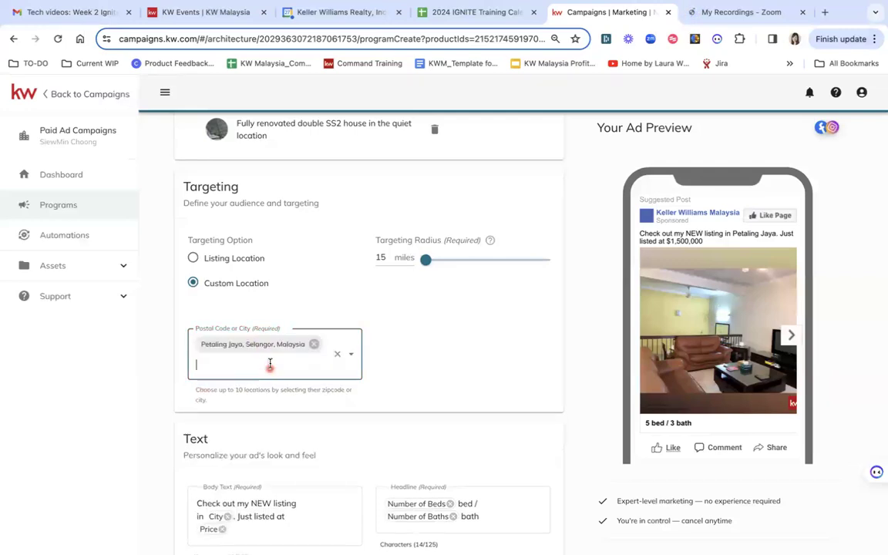
text(selangor)
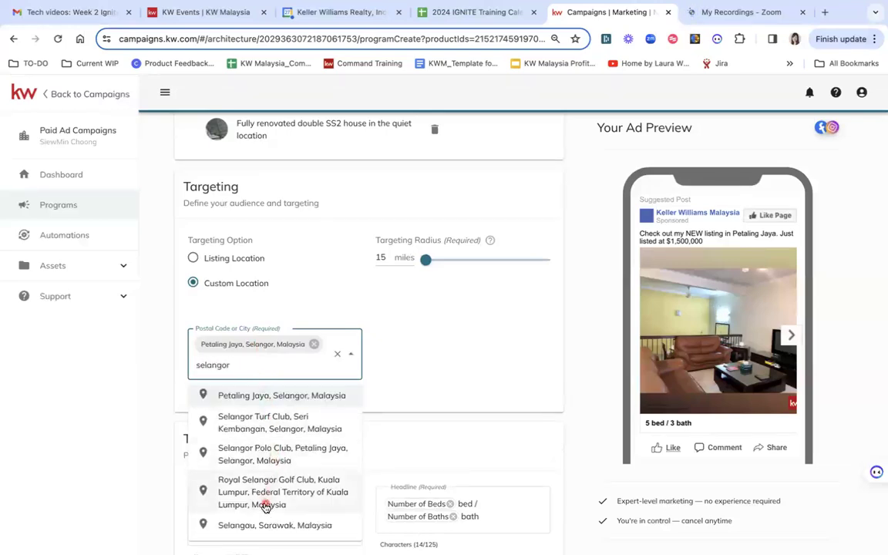
scroll(266, 493, down, 1)
text(, )
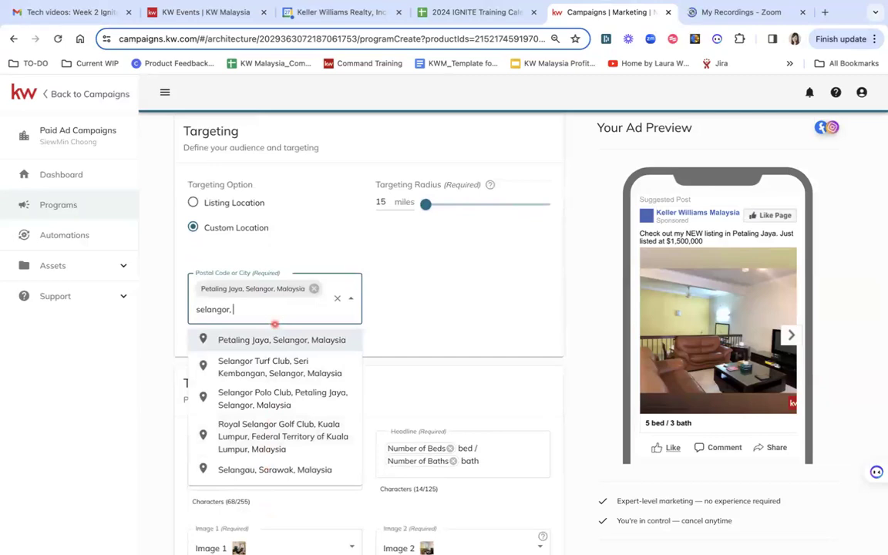
text(malaysia)
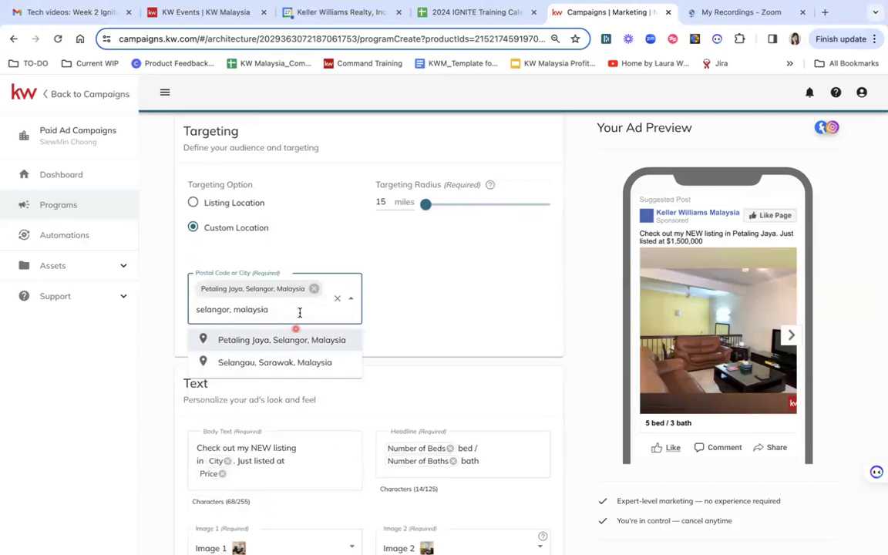
key(BackSpace)
key(BackSpace)
key(BackSpace)
key(BackSpace)
key(BackSpace)
key(BackSpace)
key(BackSpace)
key(BackSpace)
key(BackSpace)
key(BackSpace)
key(BackSpace)
key(BackSpace)
key(BackSpace)
key(BackSpace)
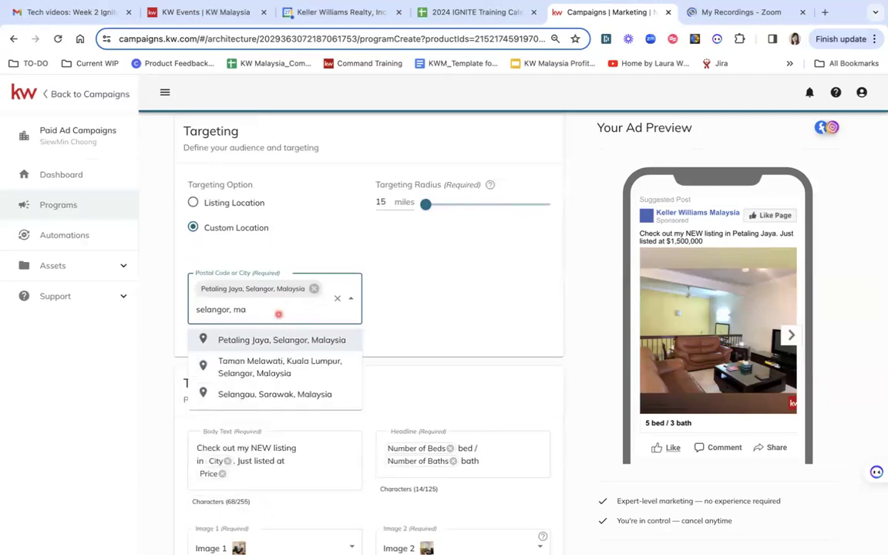
key(BackSpace)
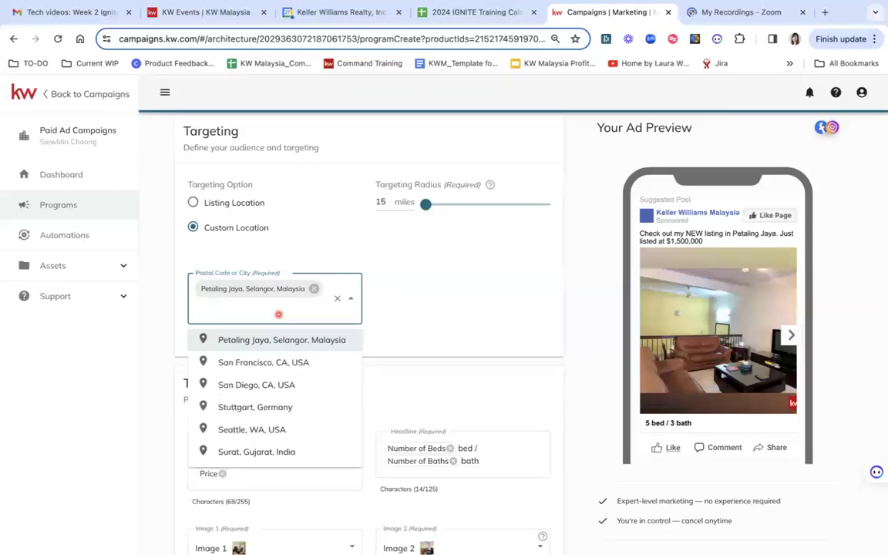
- Add Damansara Jaya and SS2, Petaling Jaya as further custom targeting locations
text(damansara)
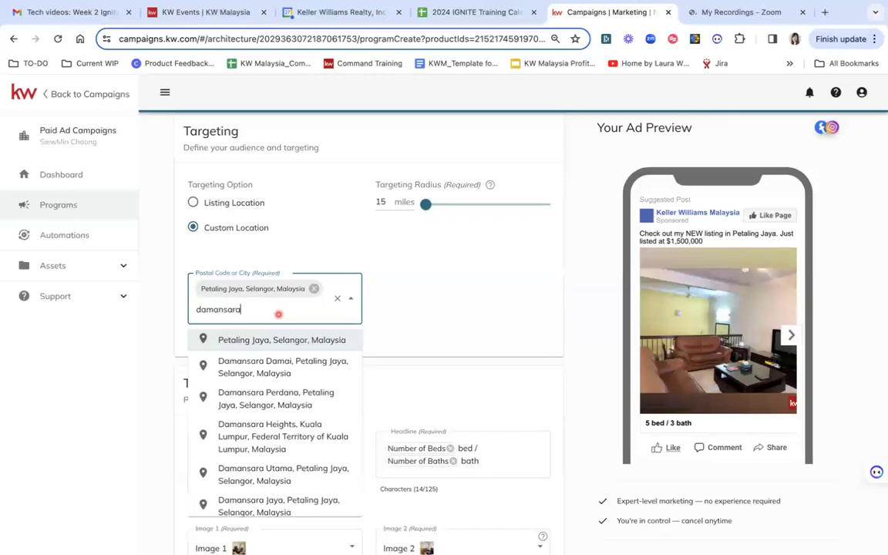
scroll(260, 462, down, 1)
text(ra)
click(238, 495)
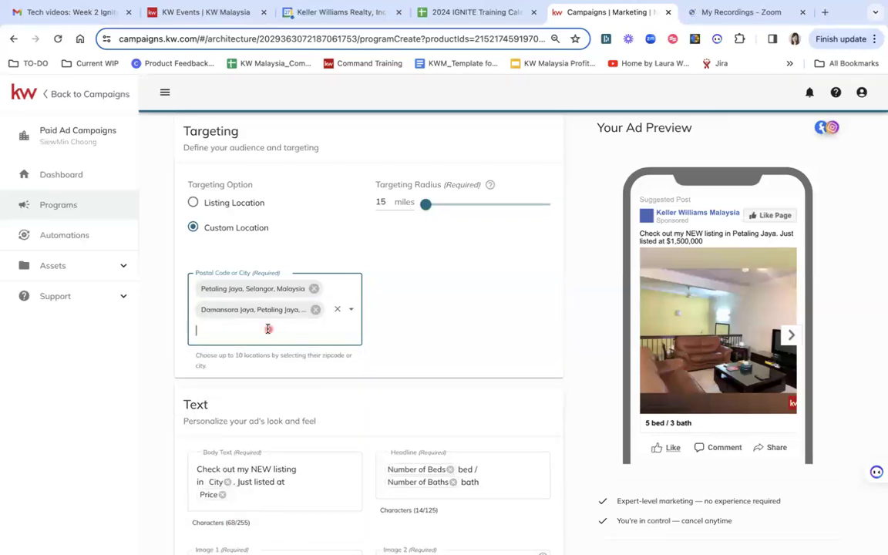
text(ss2)
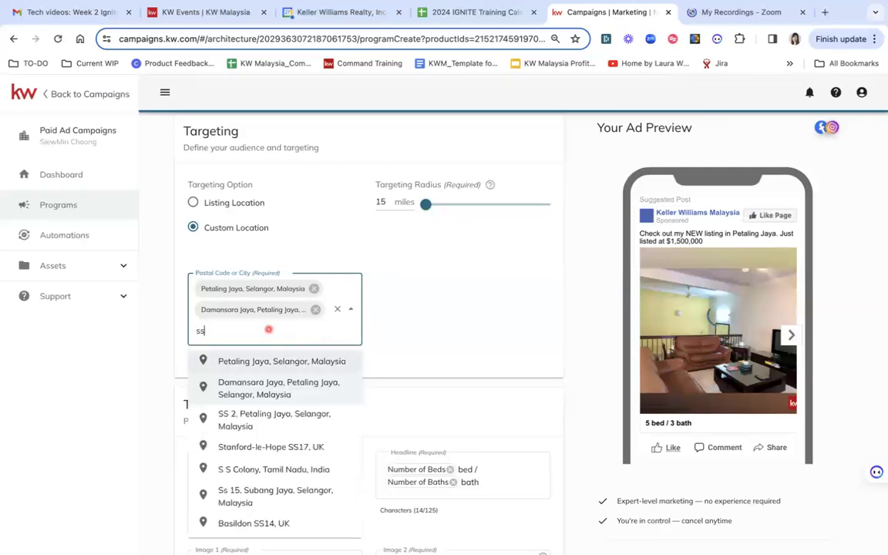
click(249, 421)
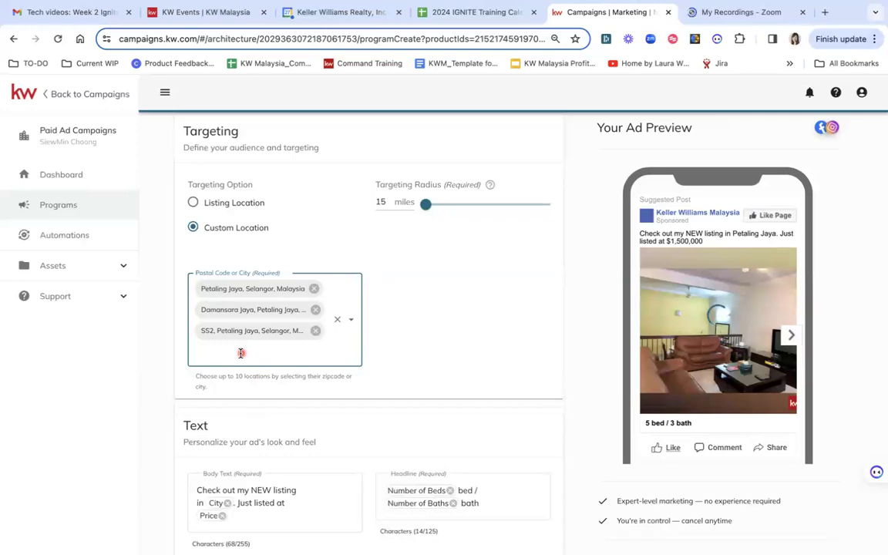
- Add Subang Jaya, Selangor, Malaysia as another targeting location
text(m)
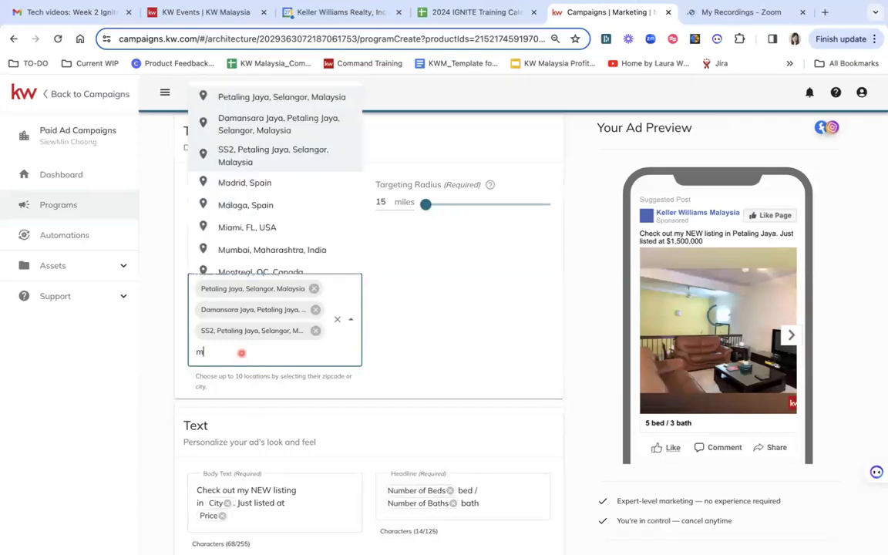
key(BackSpace)
text(subang)
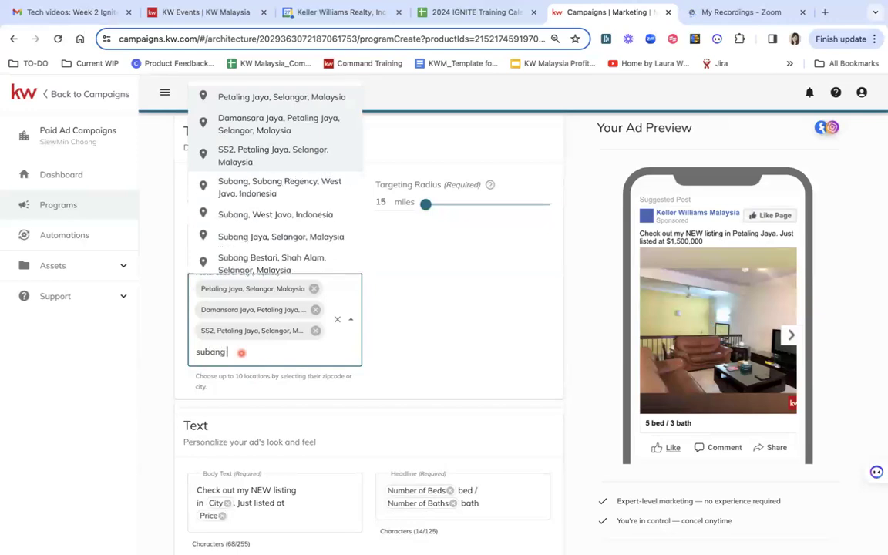
text( jaya)
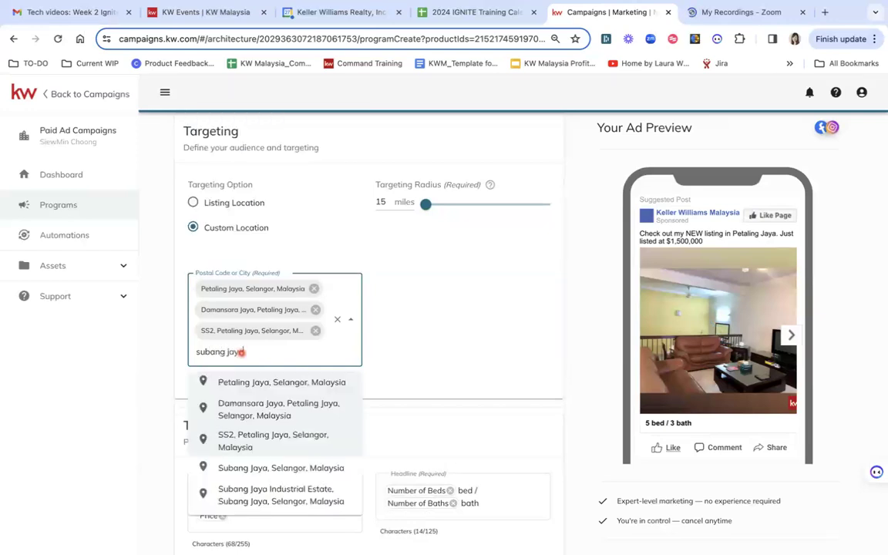
click(222, 472)
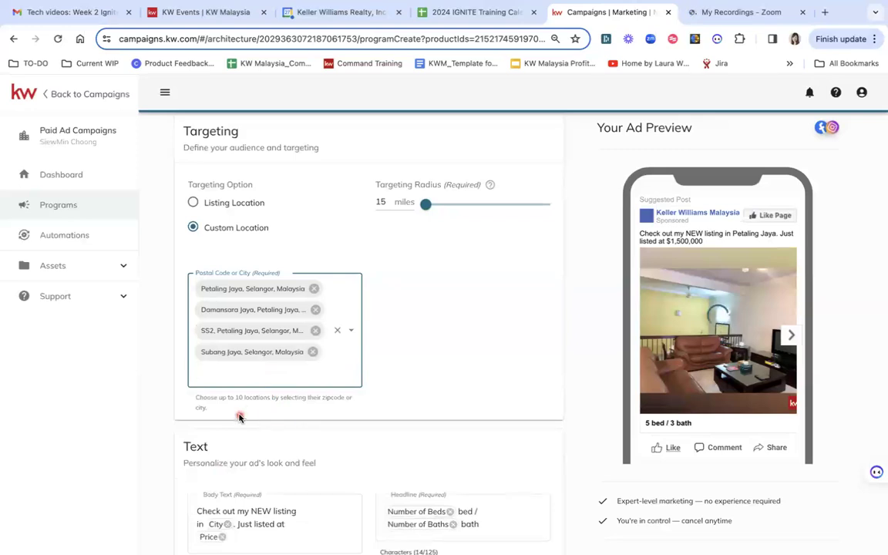
- Open the Write with AI dialog for the ad's body text
click(478, 357)
scroll(478, 357, down, 2)
scroll(478, 357, down, 2)
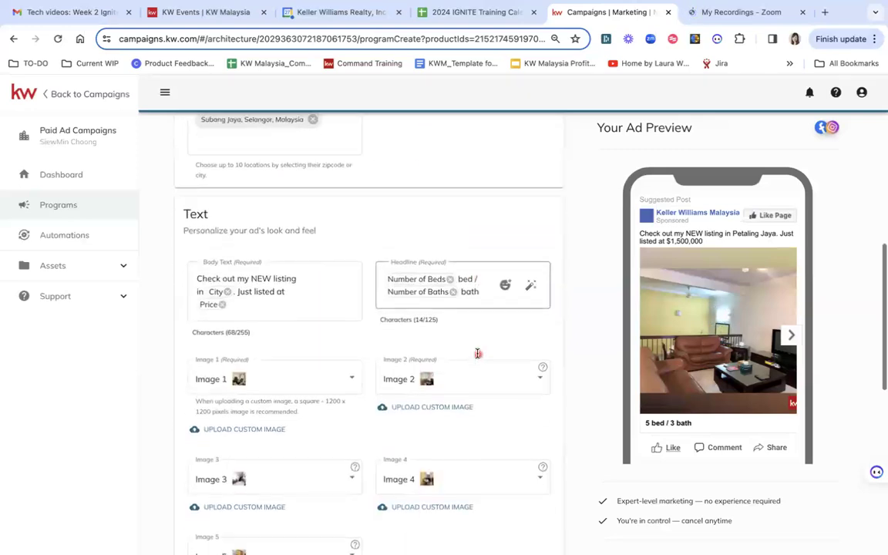
scroll(247, 231, down, 1)
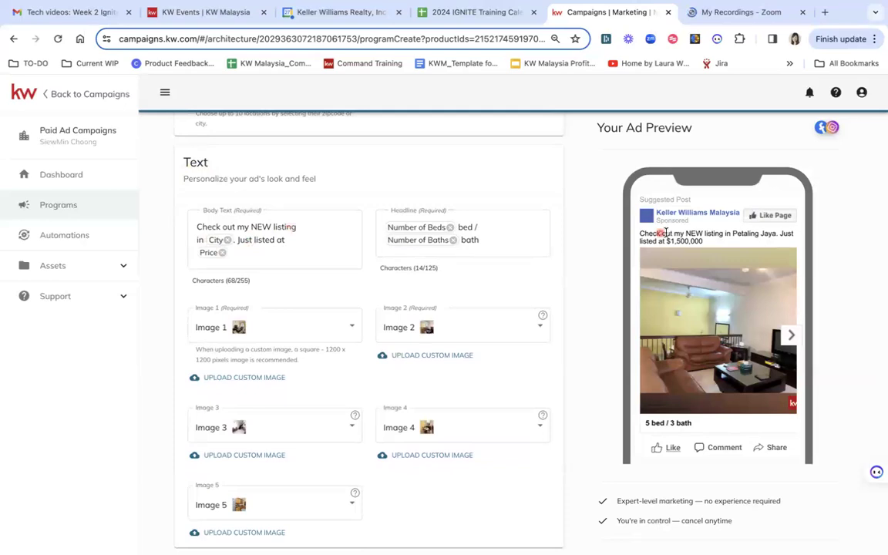
click(343, 242)
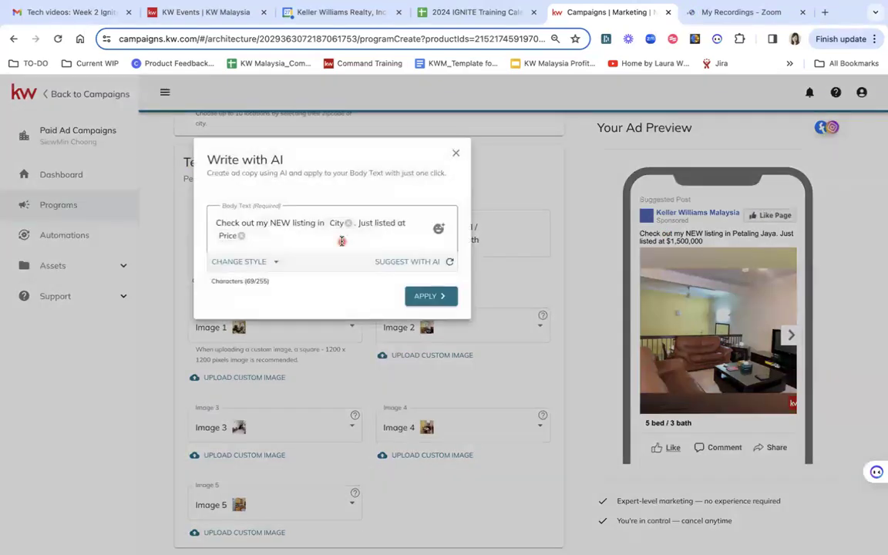
- Generate the body text with AI and delete its final call/WhatsApp contact sentence
click(385, 257)
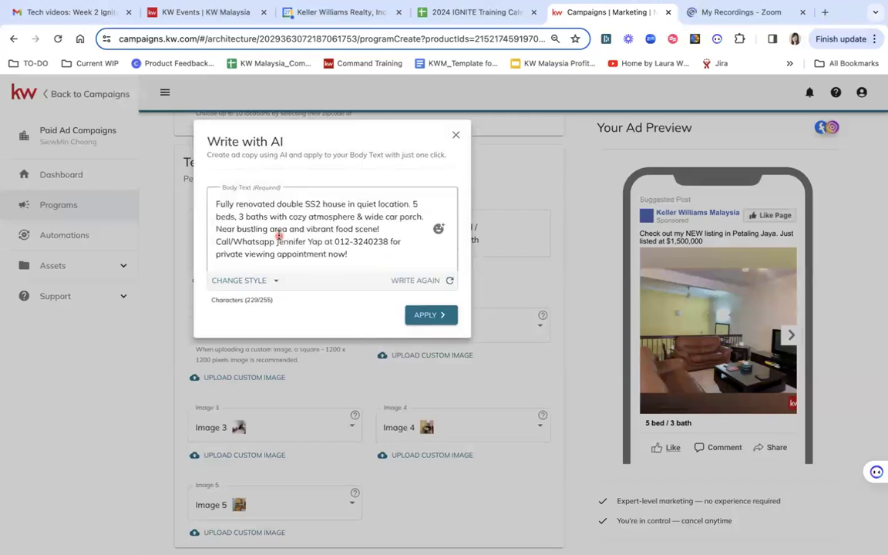
click(380, 251)
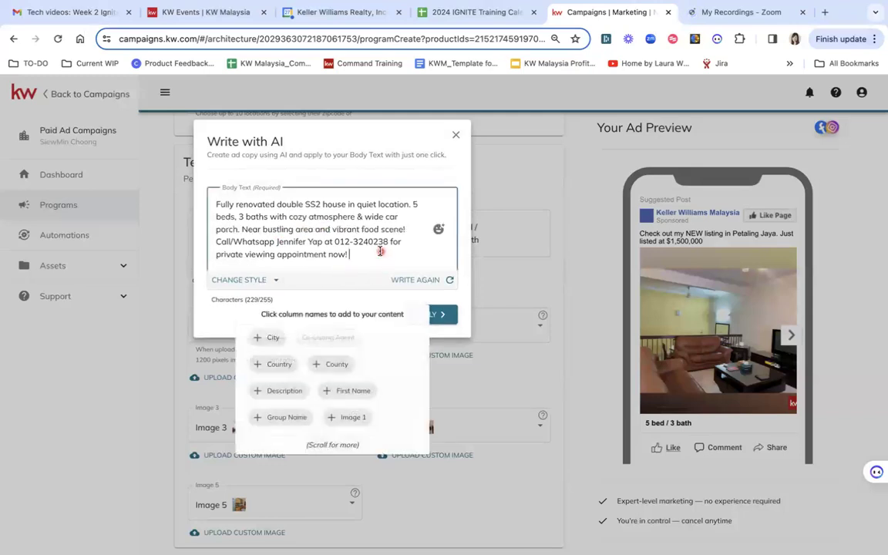
triple_click(220, 242)
key(BackSpace)
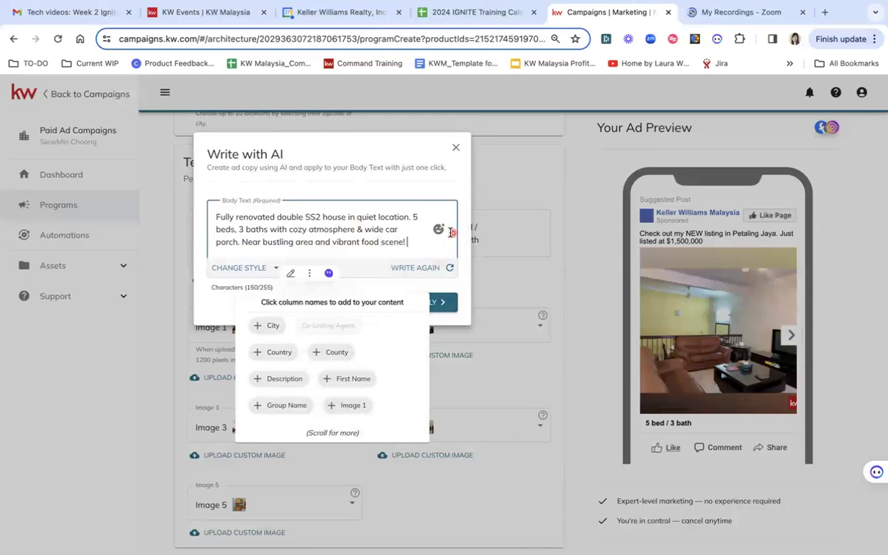
- Insert a house emoji at the end of the body text and a grinning emoji after "quiet location.", then apply the text
click(439, 230)
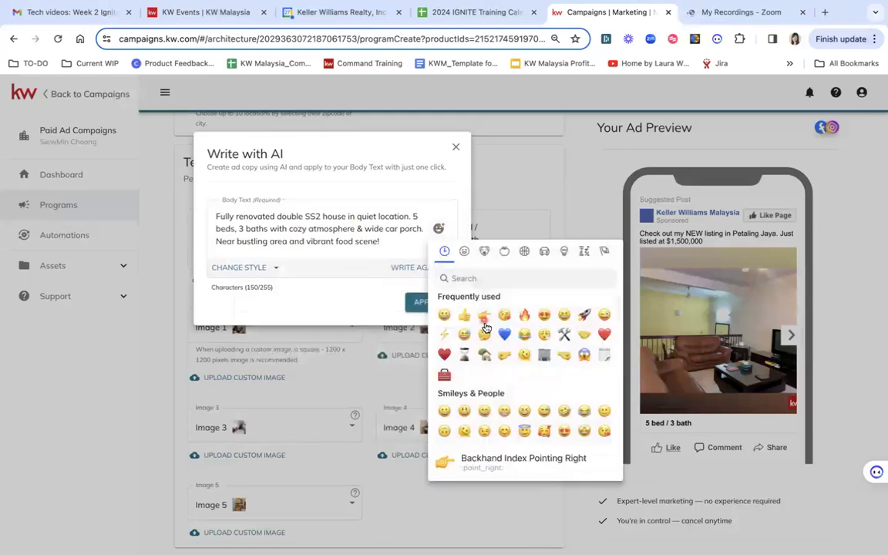
click(486, 357)
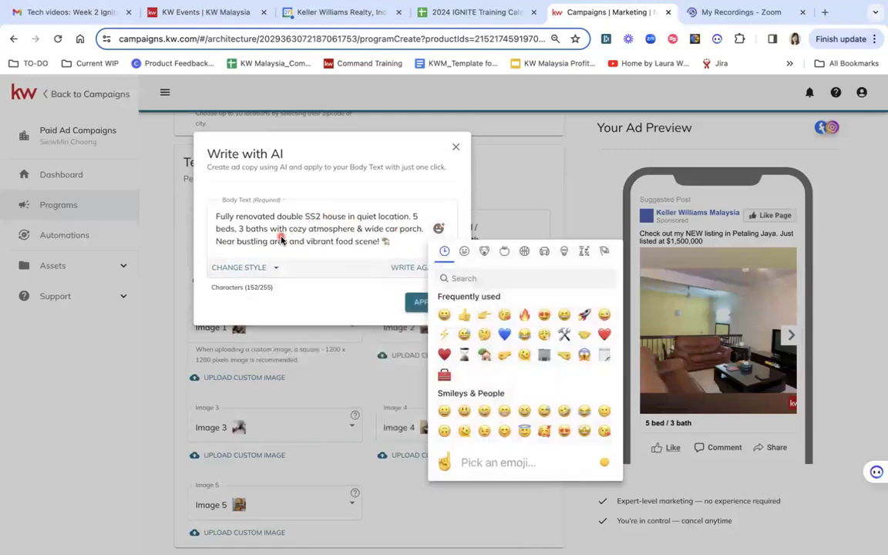
click(255, 229)
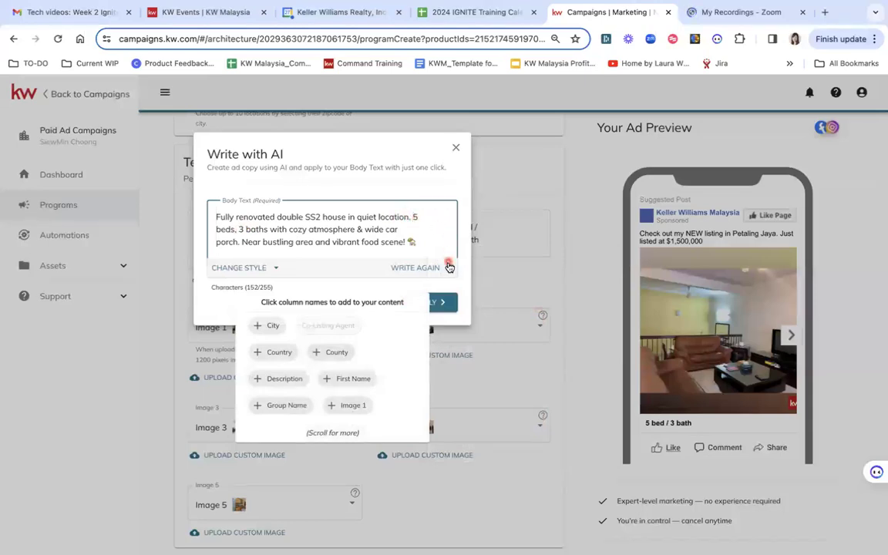
click(440, 231)
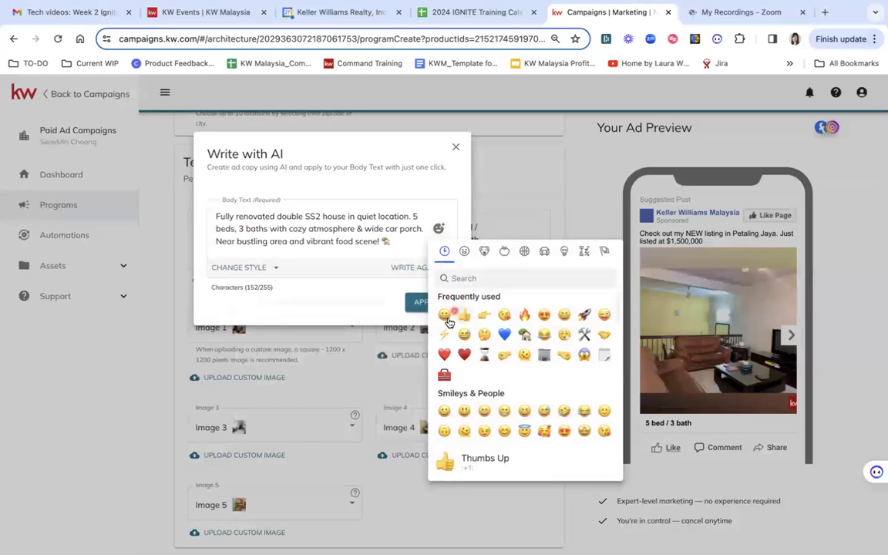
click(444, 315)
click(330, 233)
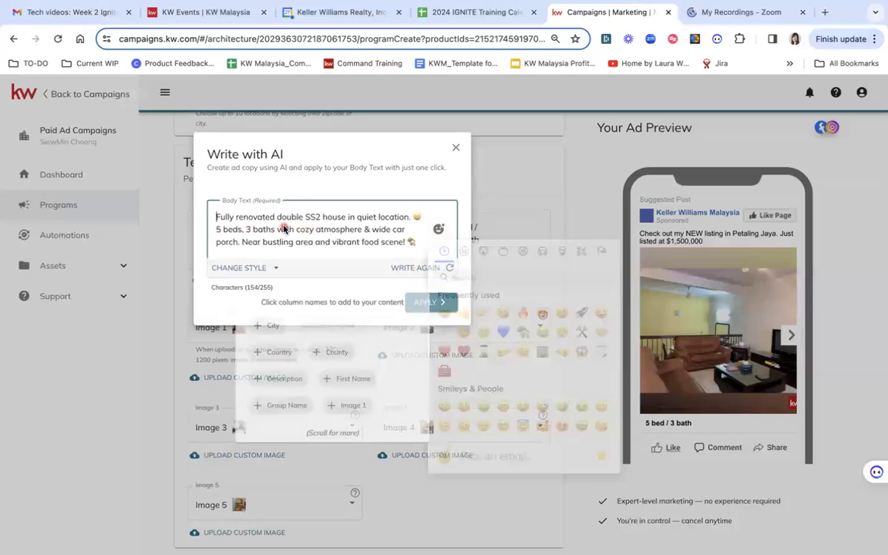
click(420, 241)
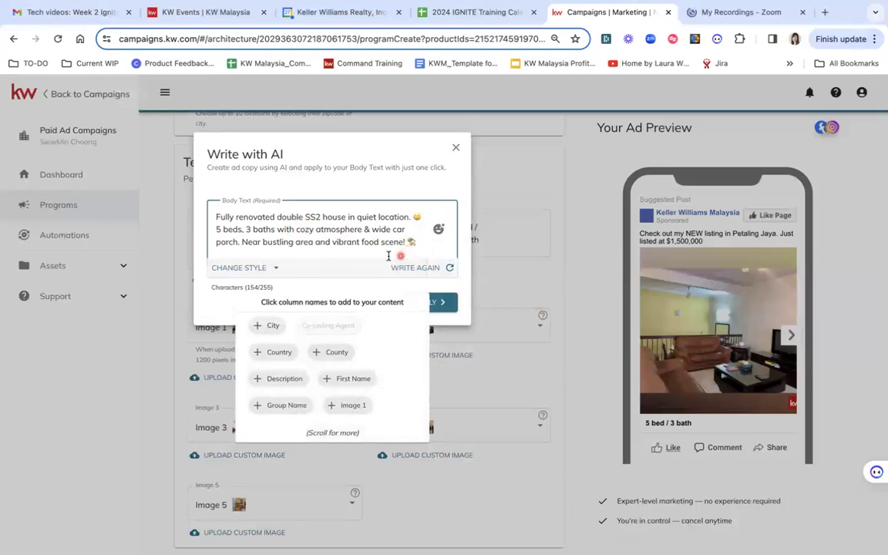
click(443, 306)
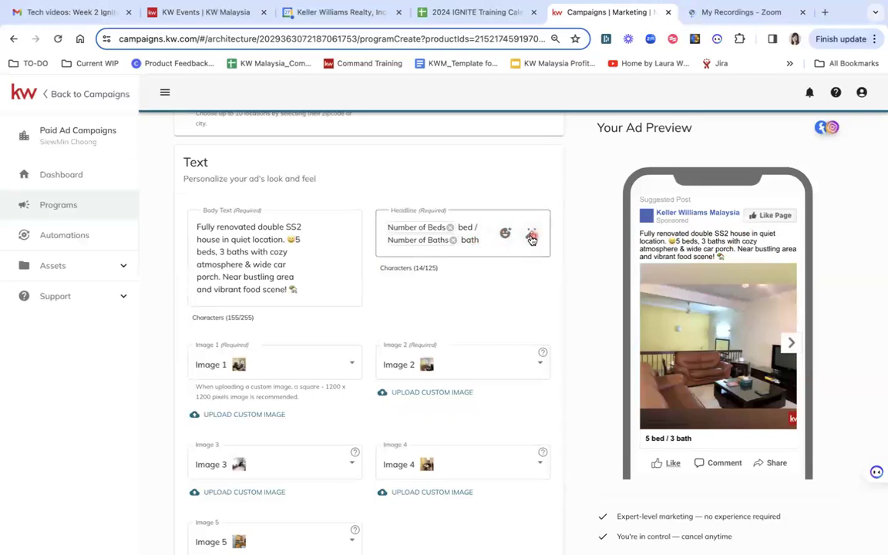
- Open Write with AI for the headline and generate a headline in the Emotional style
click(530, 238)
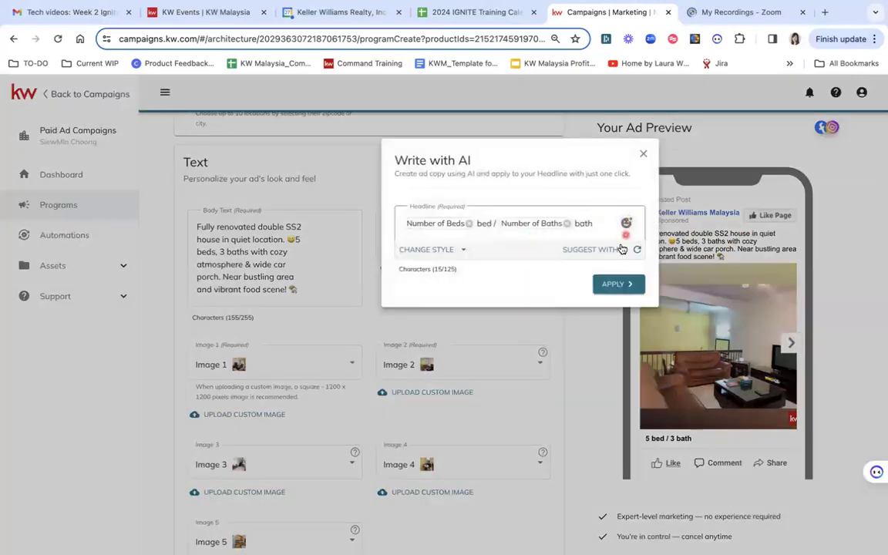
click(451, 252)
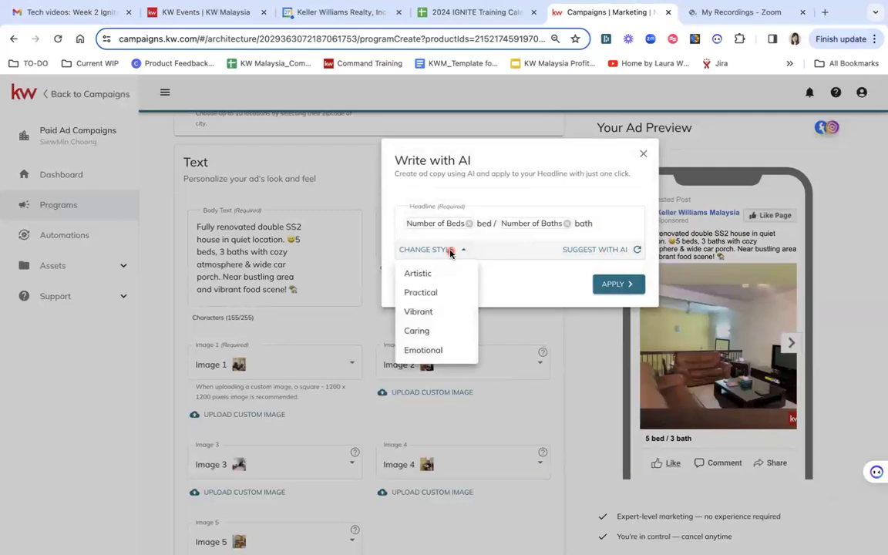
click(414, 350)
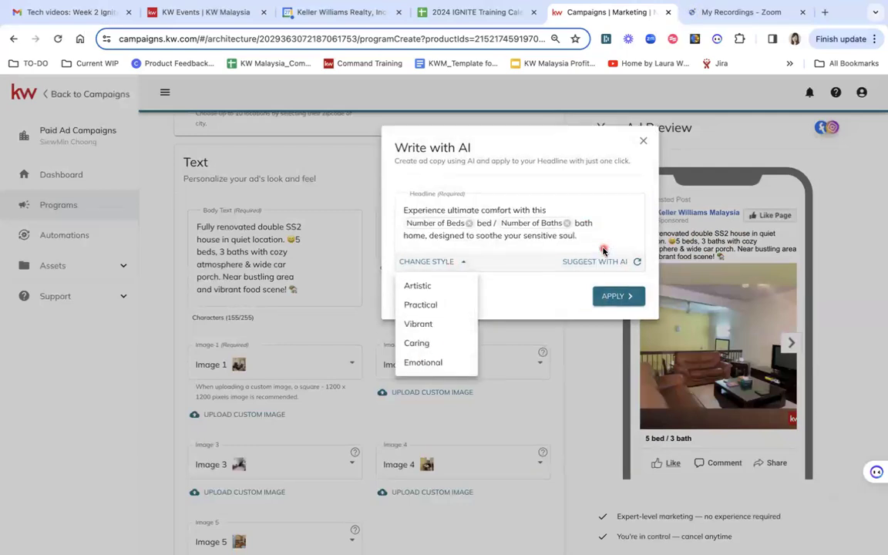
- Replace the bed/bath placeholders in the generated headline with "cozy house!", capitalise "Designed", and apply the headline
click(564, 226)
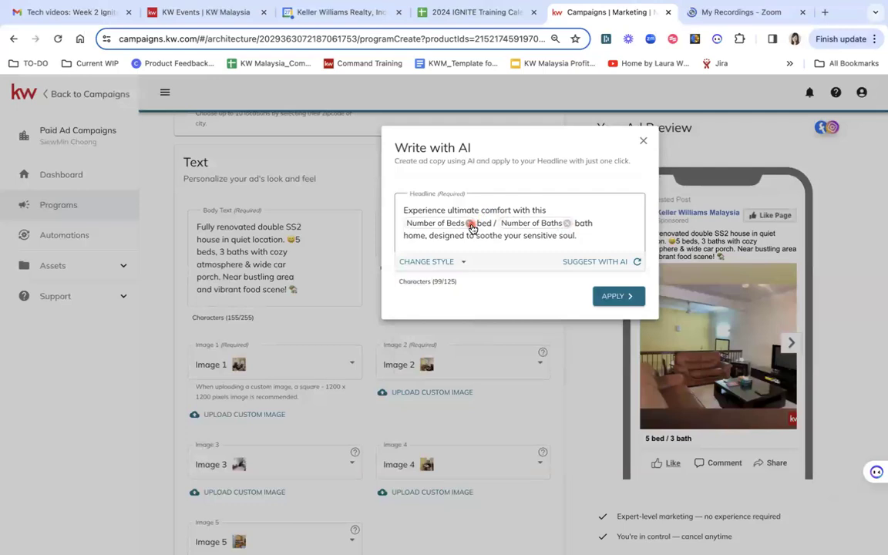
click(471, 224)
click(472, 225)
drag(571, 216, 547, 218)
key(BackSpace)
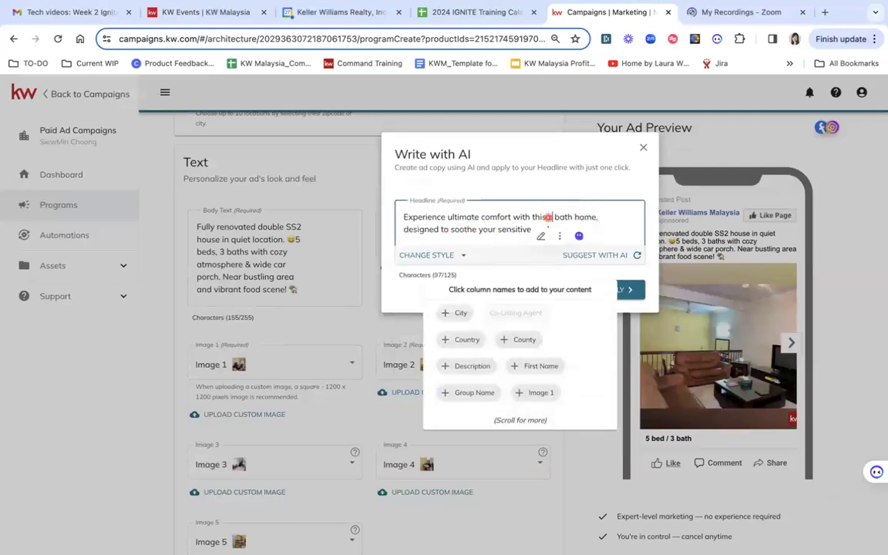
text(cozy)
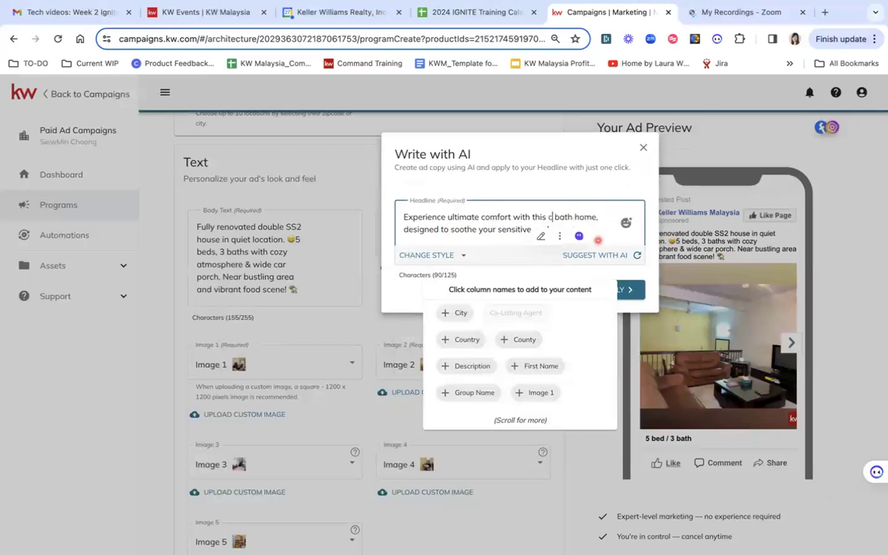
text( house!)
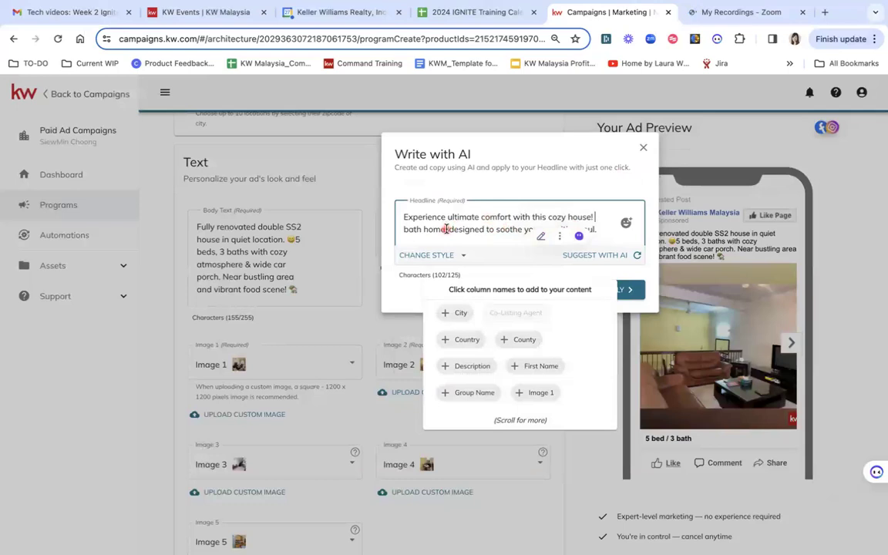
drag(448, 229, 404, 229)
key(BackSpace)
text(D)
key(Delete)
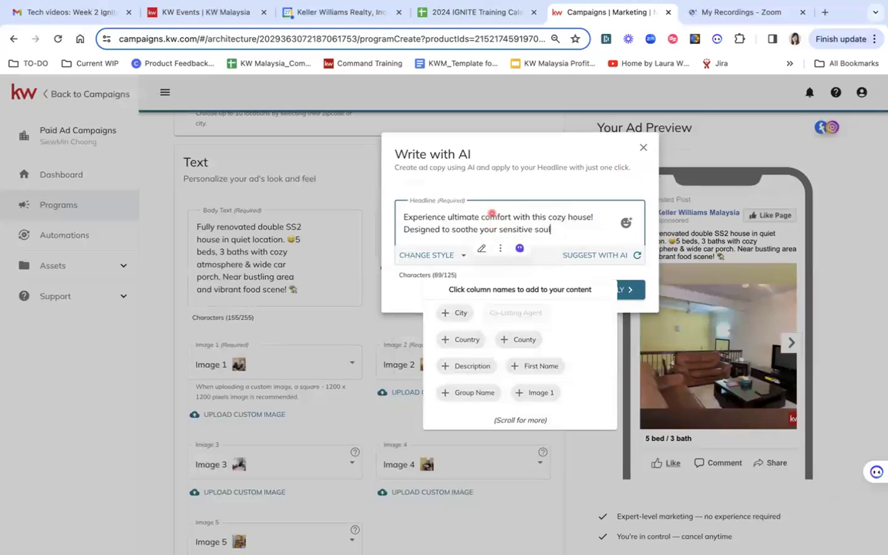
click(630, 290)
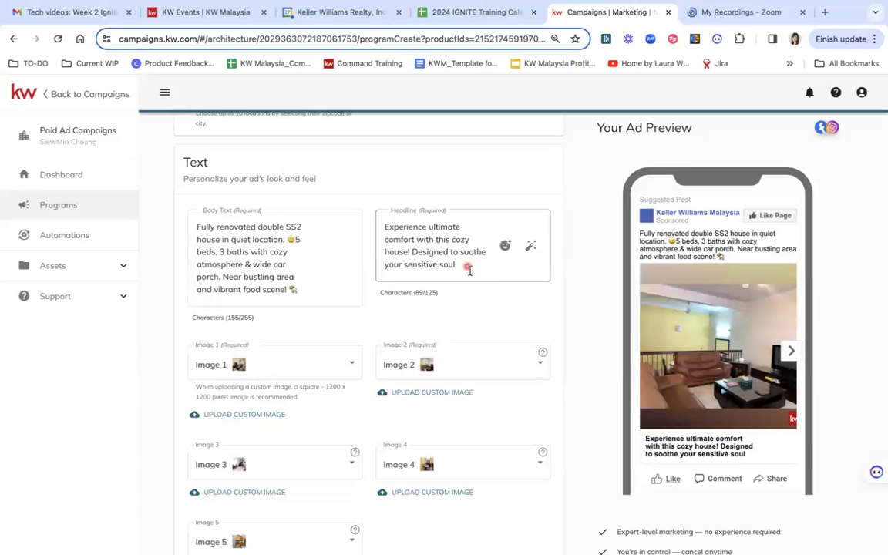
- Cut the headline after "cozy house!" and append CLICK NOW with two pointing-hand emojis
click(471, 273)
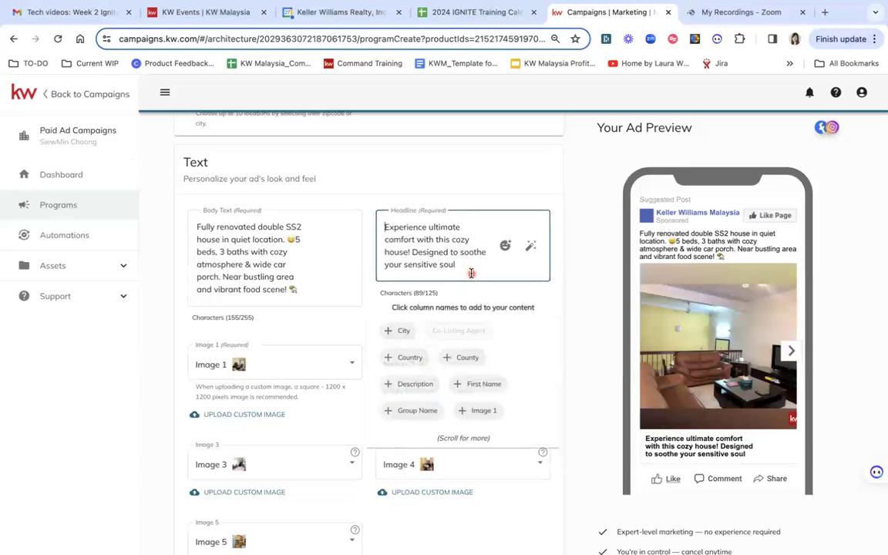
shift+click(417, 255)
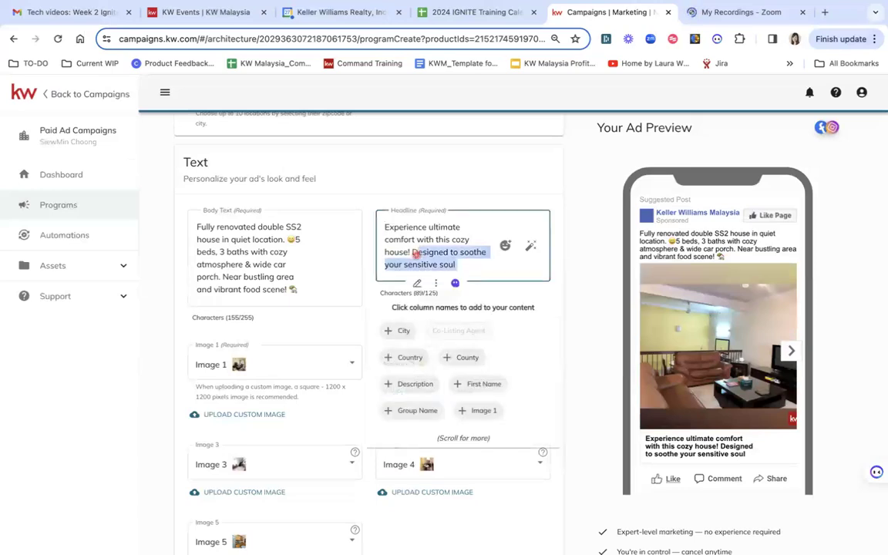
key(BackSpace)
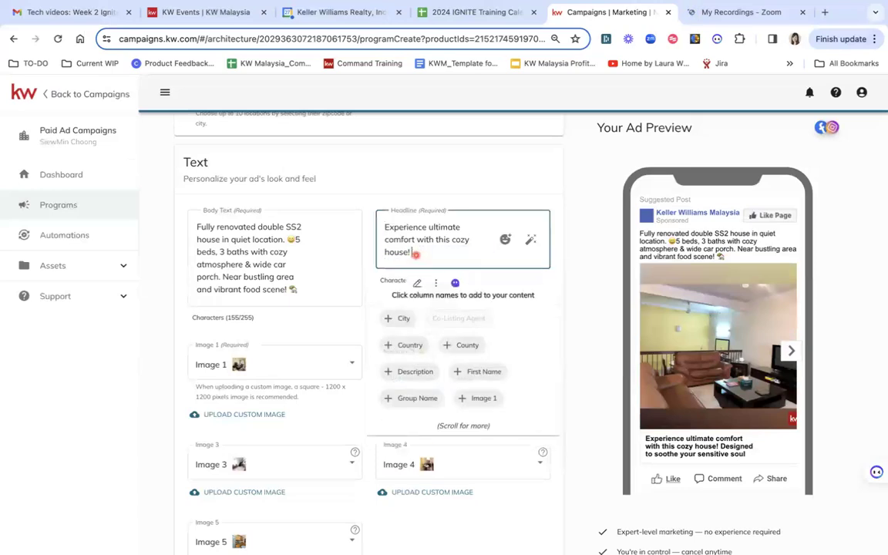
click(507, 240)
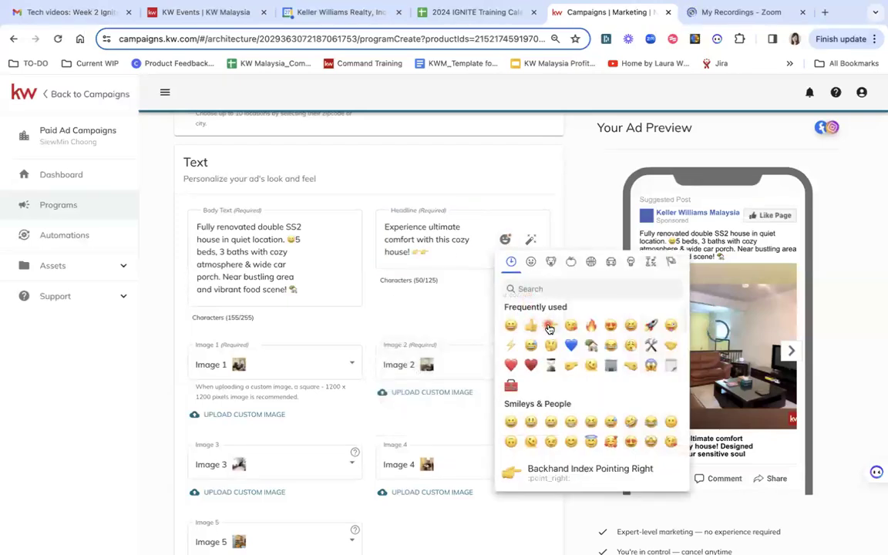
click(414, 251)
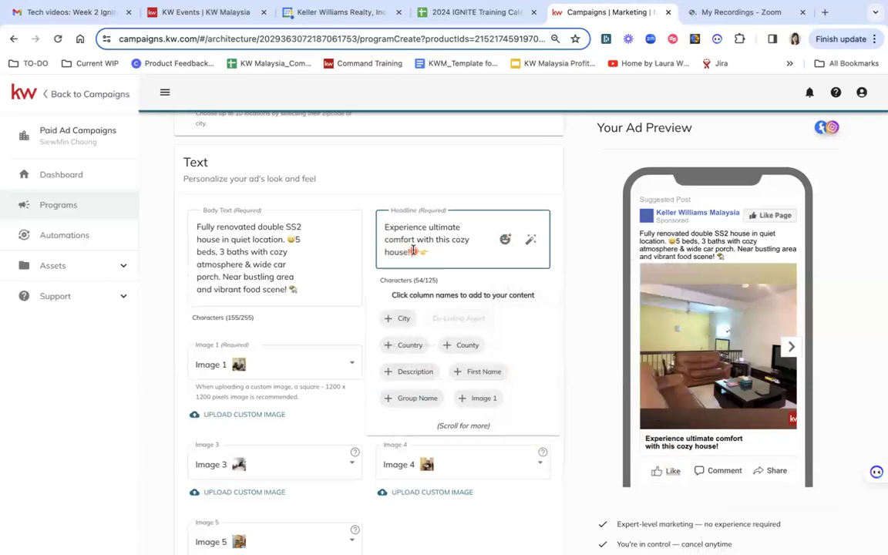
text(NOW)
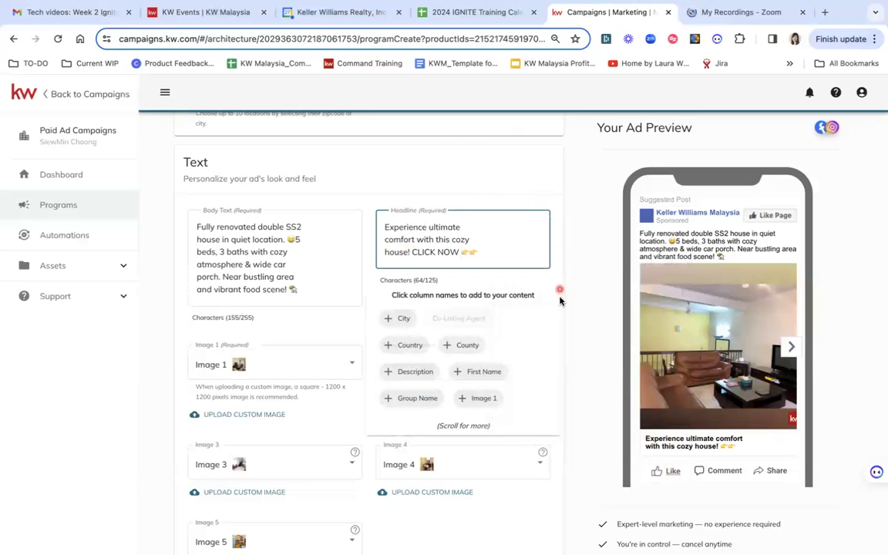
click(578, 328)
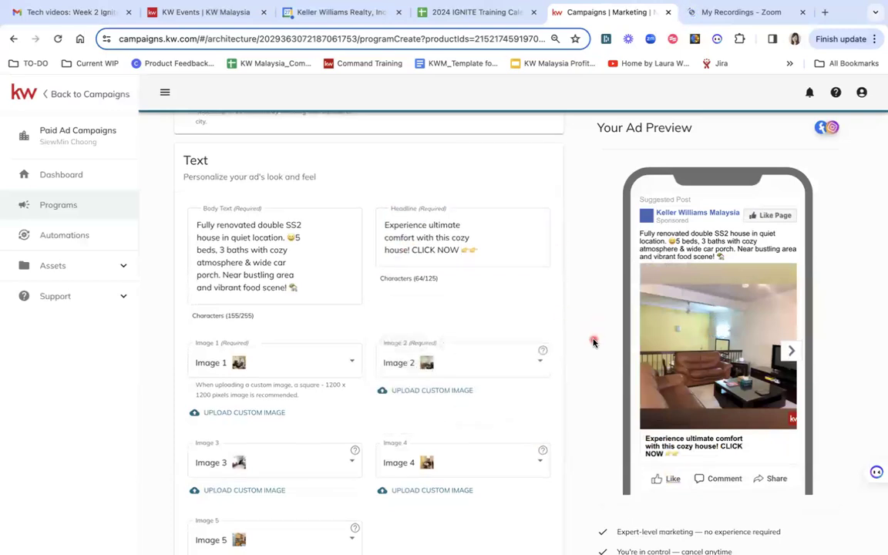
- Browse through the images in the ad preview carousel
scroll(593, 341, down, 1)
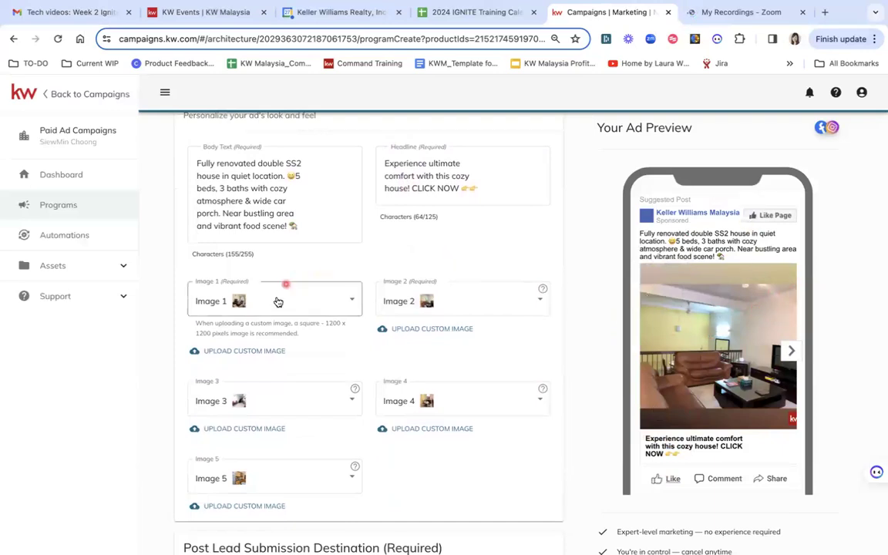
click(792, 355)
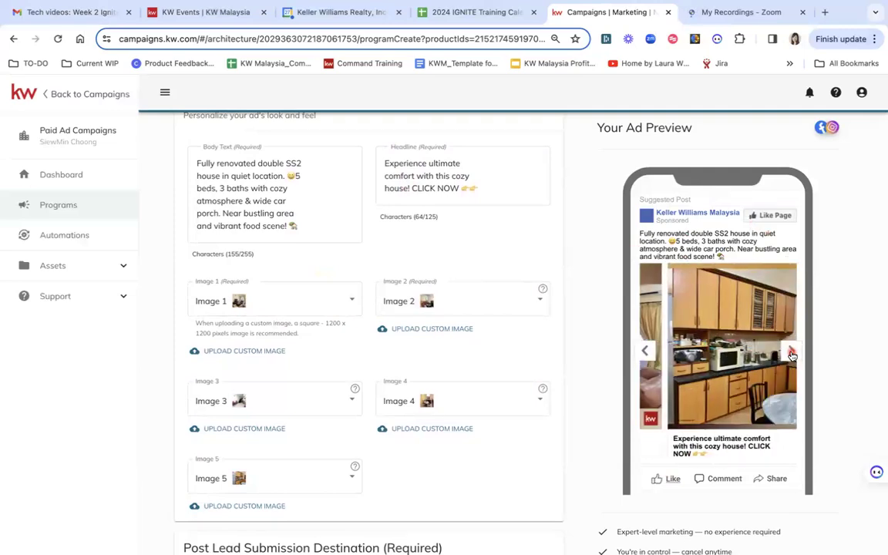
click(792, 355)
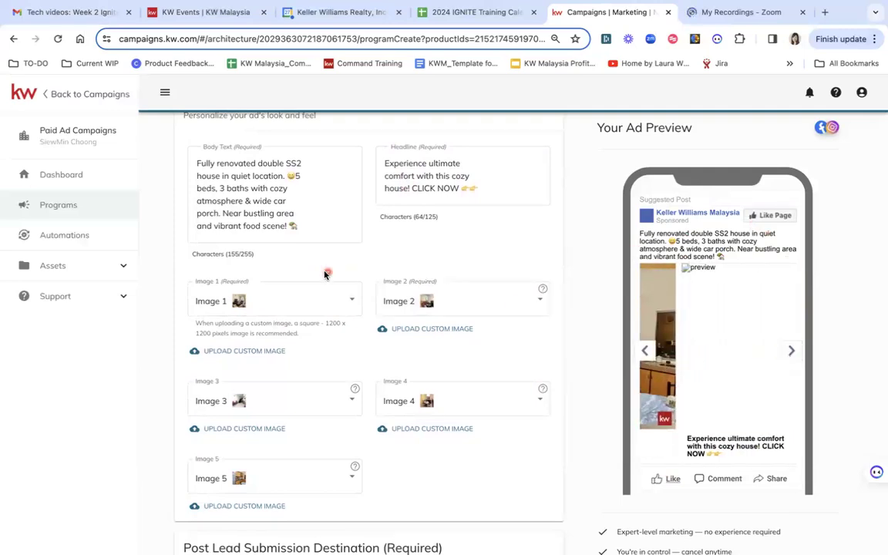
- Change the first image slot of the ad to Image 13
click(349, 305)
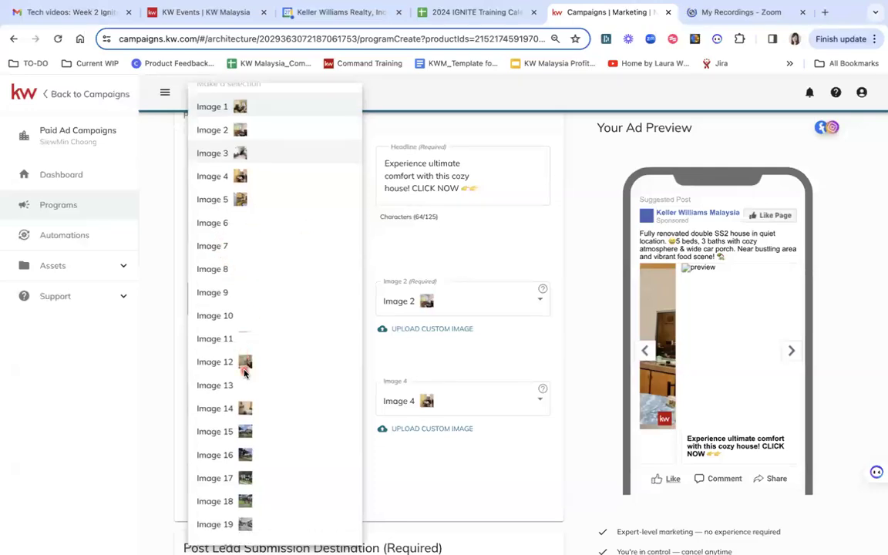
scroll(221, 315, down, 1)
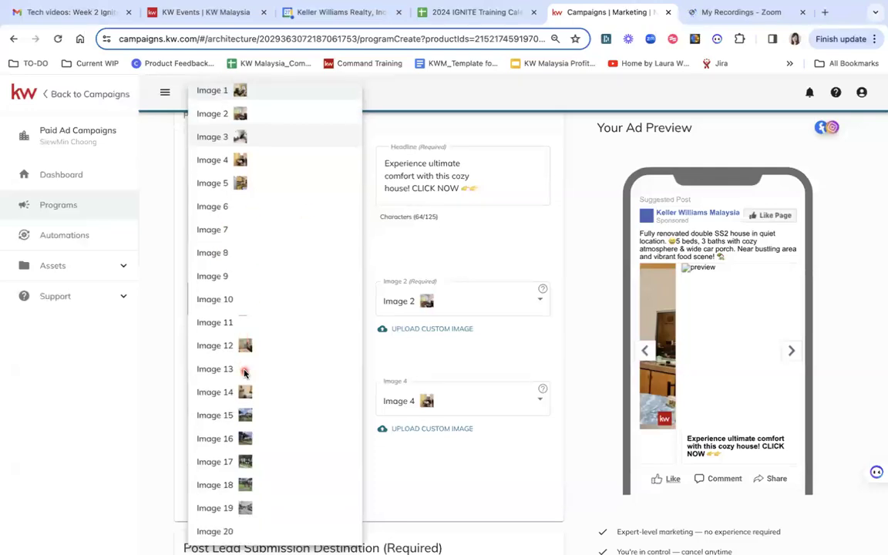
click(438, 260)
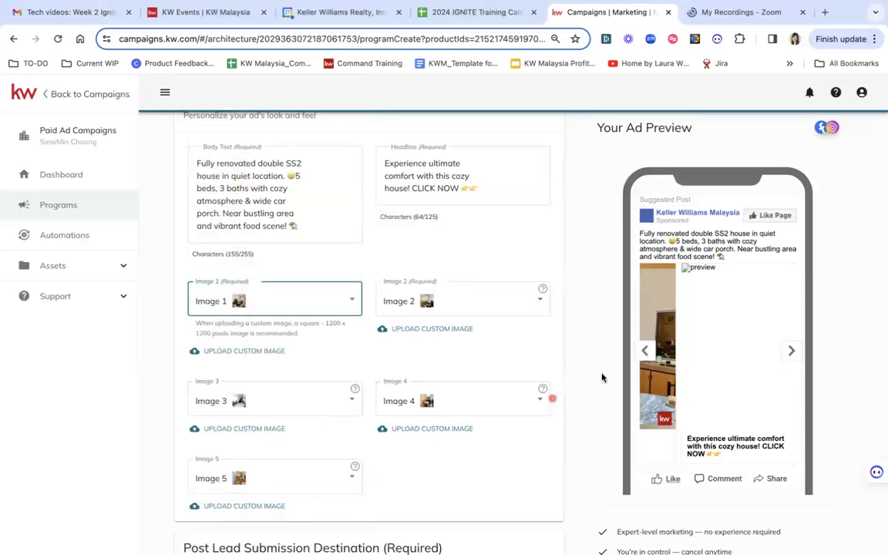
click(645, 354)
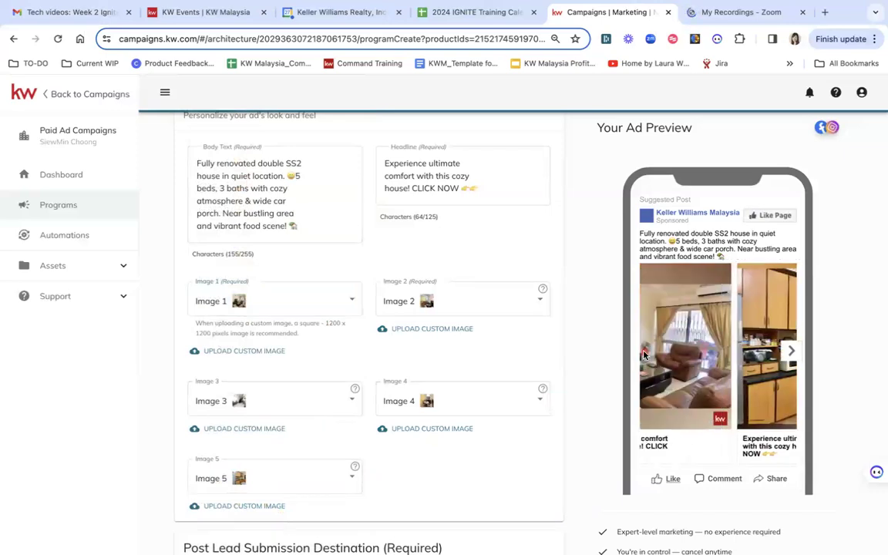
click(351, 304)
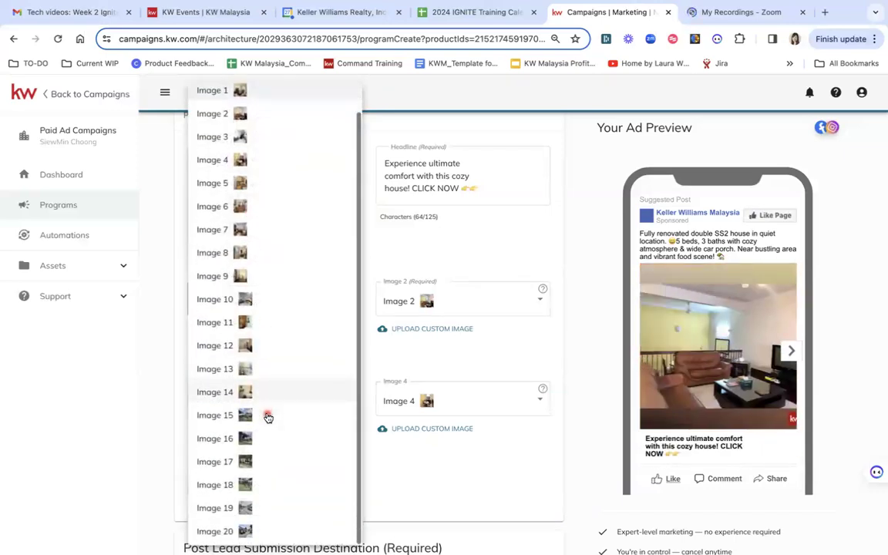
click(259, 371)
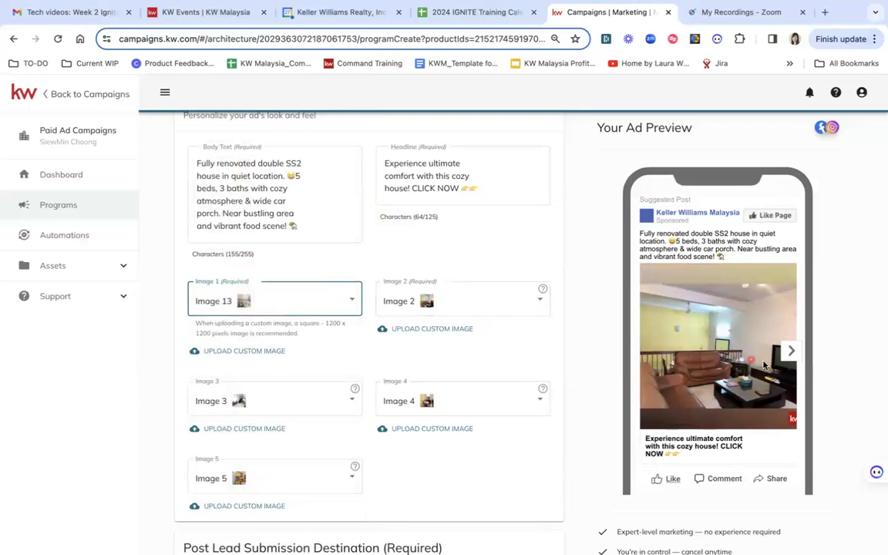
- Change the fourth image slot of the ad to Image 15
click(790, 350)
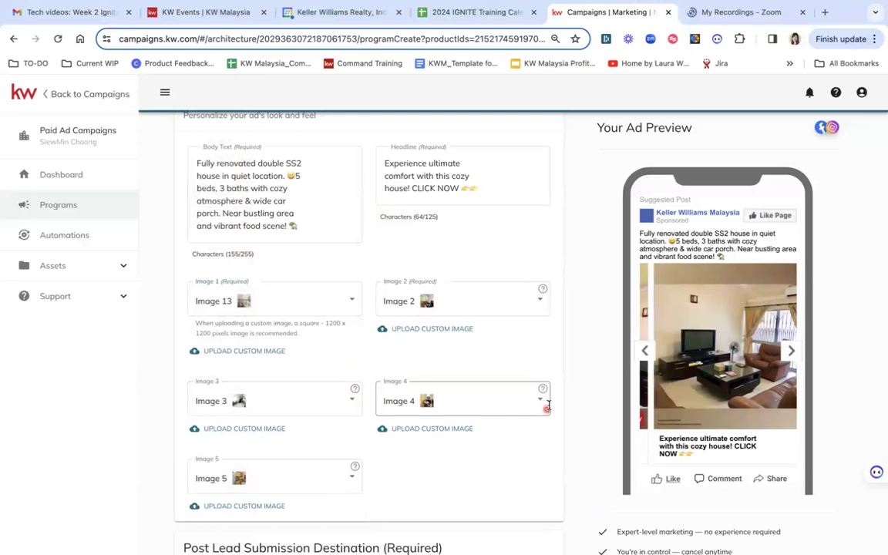
click(536, 400)
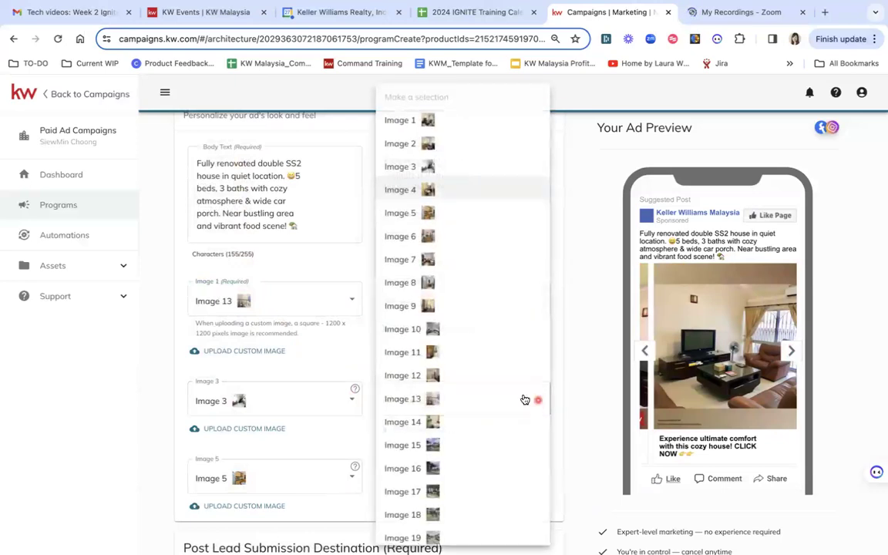
click(427, 445)
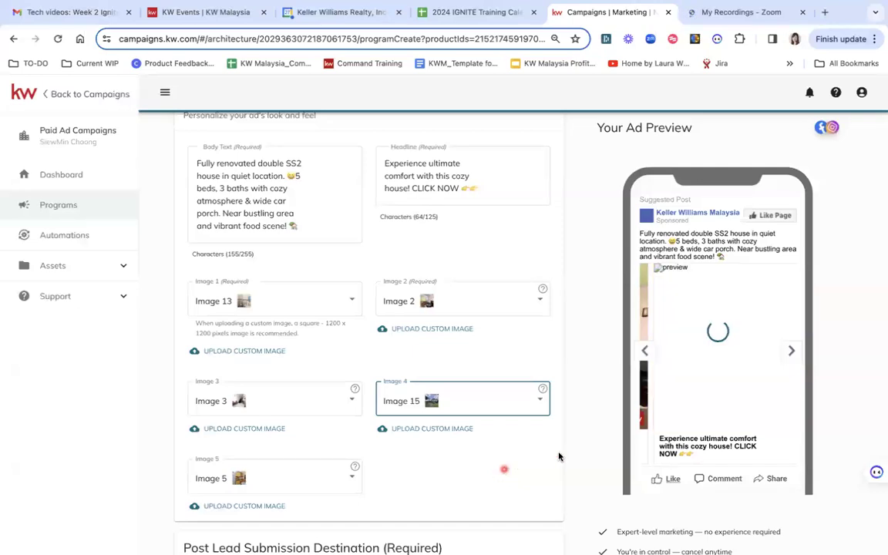
click(646, 354)
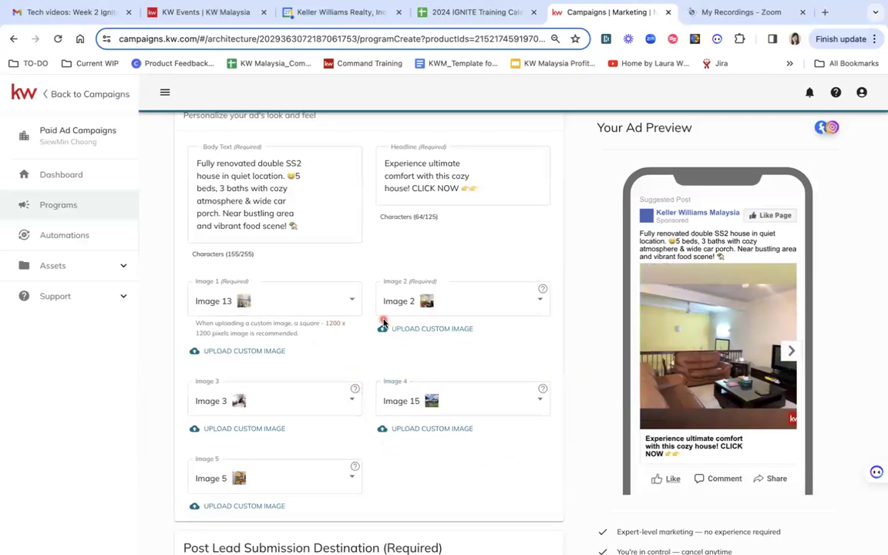
- Enter the agent's kw.com website address as the custom landing page URL after lead submission
scroll(560, 448, down, 2)
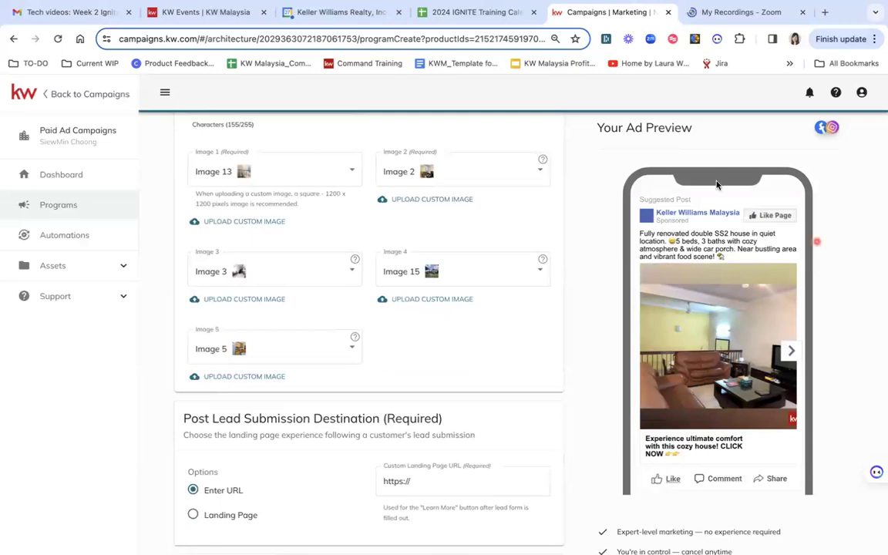
scroll(571, 437, down, 2)
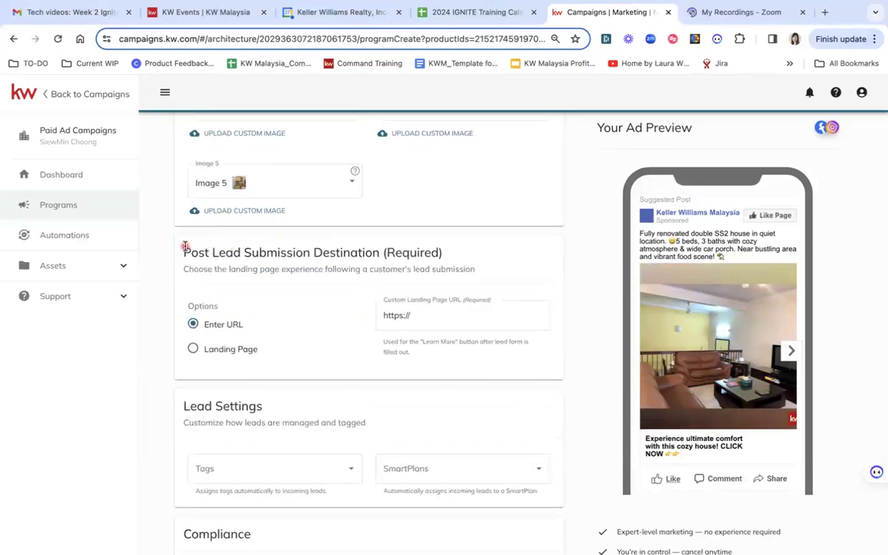
click(448, 316)
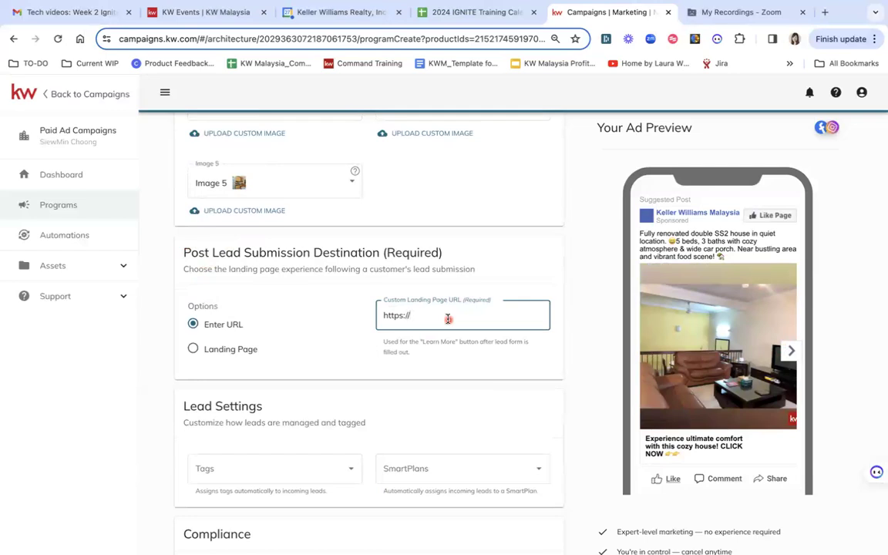
text(min.kw.com)
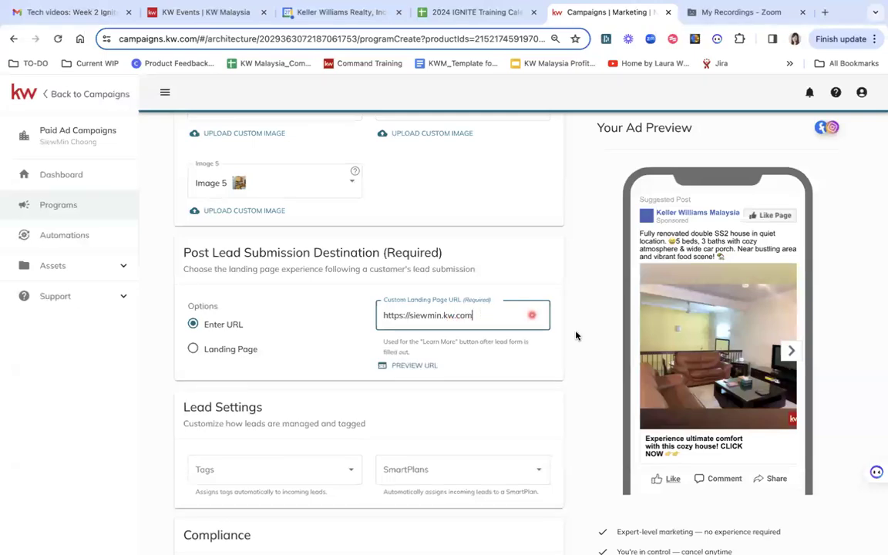
click(593, 368)
click(497, 315)
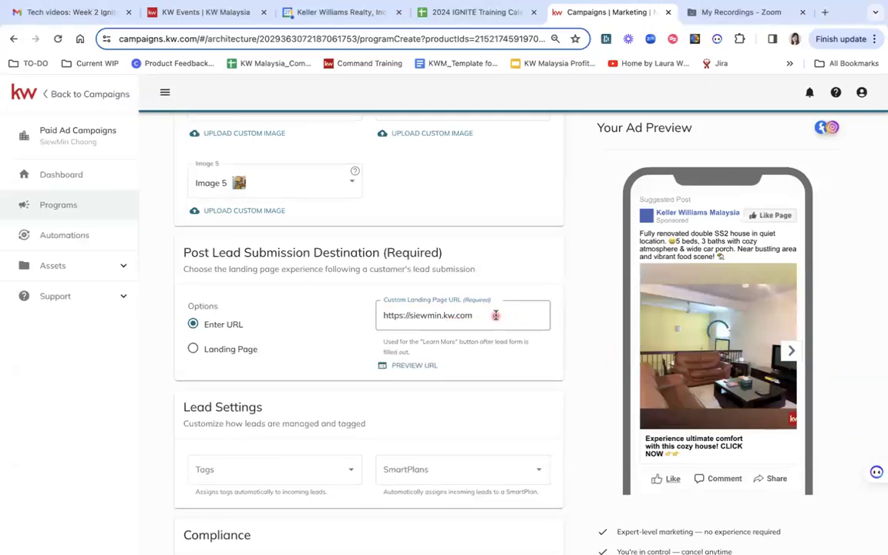
click(400, 316)
click(434, 323)
click(465, 317)
- Tag incoming leads with the existing Facebook Lead tag and a newly created PJ tag
scroll(437, 378, down, 2)
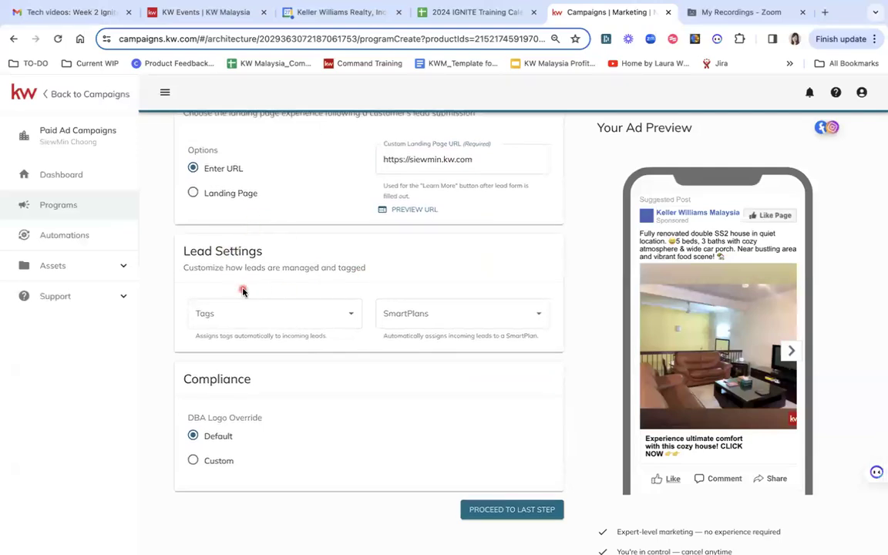
click(290, 312)
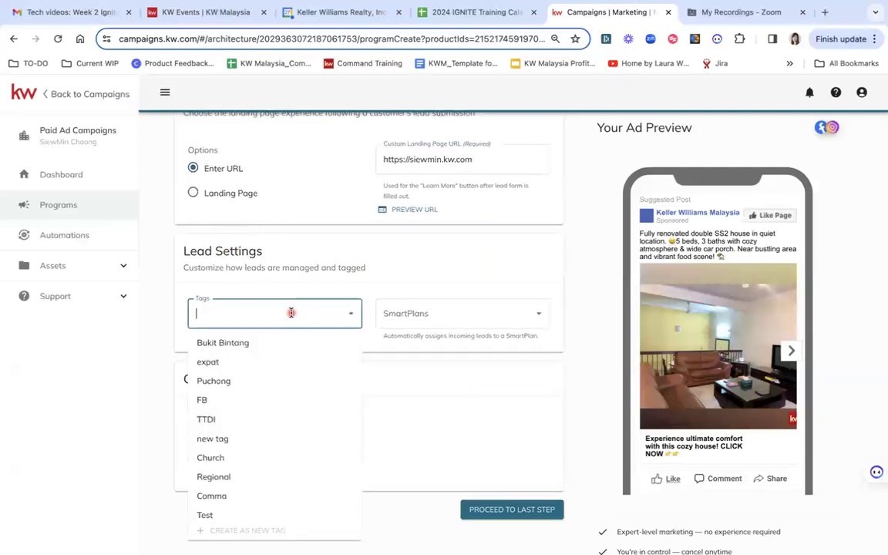
text(facebook)
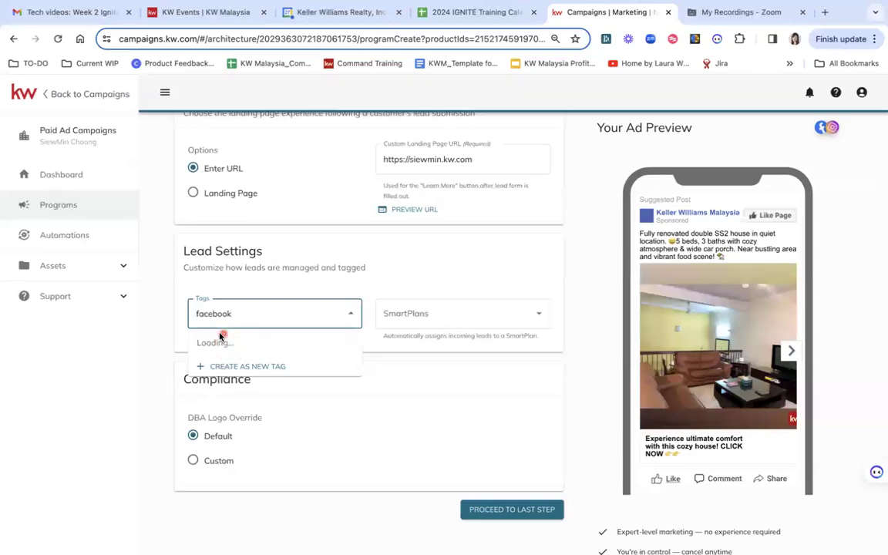
click(241, 352)
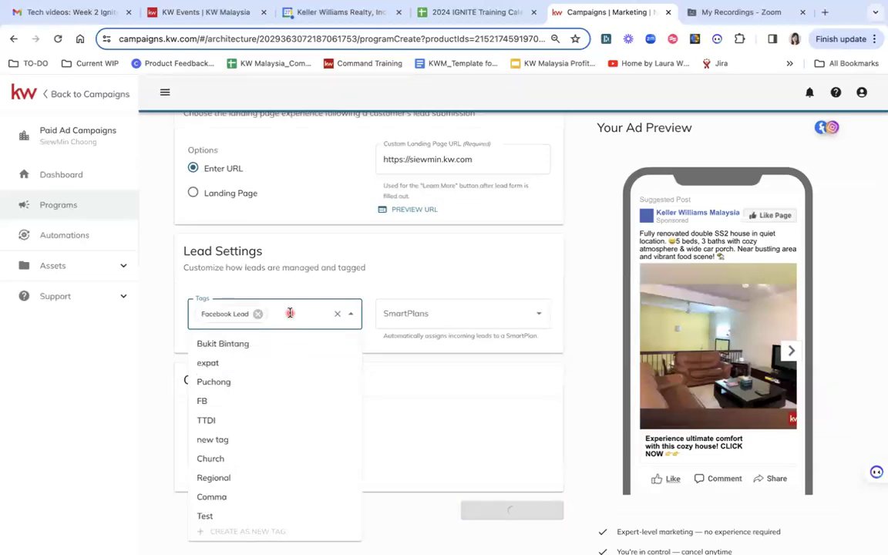
text(pj)
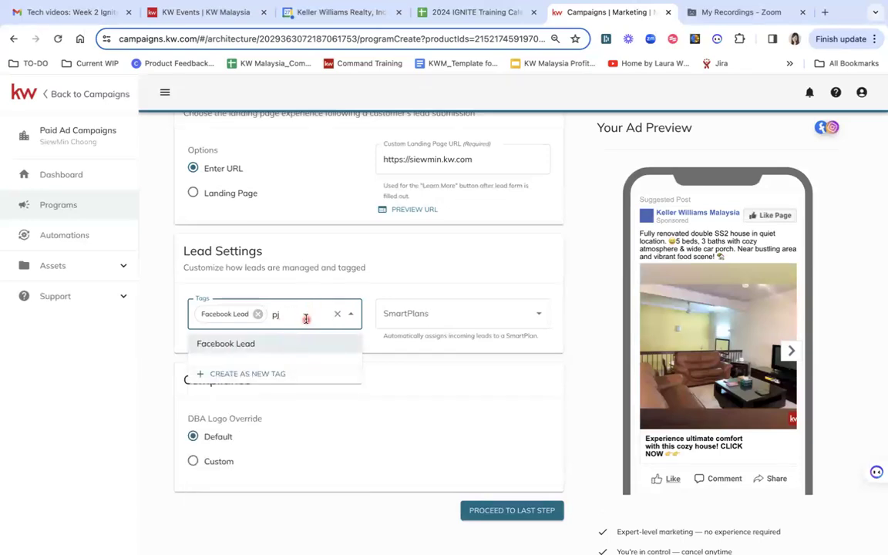
key(BackSpace)
text(P)
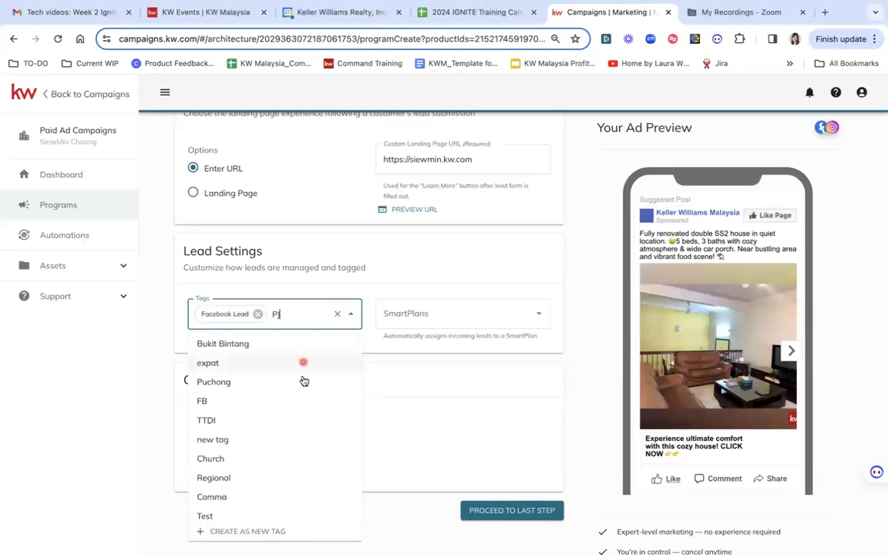
click(246, 534)
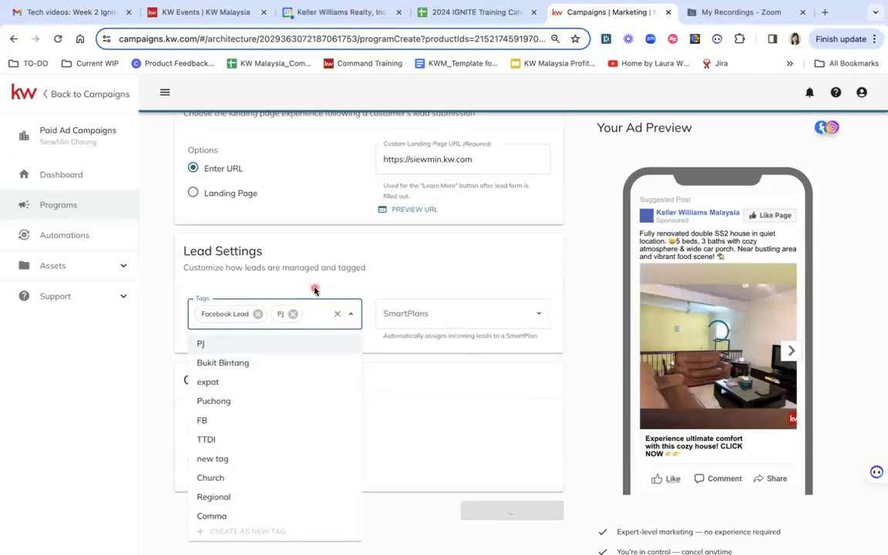
click(313, 289)
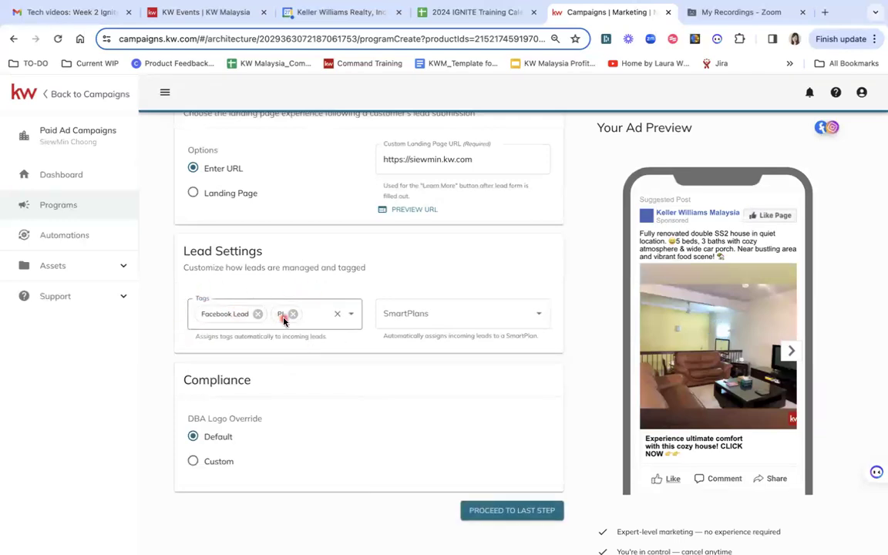
- Assign the My Set & Forget for Facebook Campaigns Lead SmartPlan and proceed to the last step
click(538, 316)
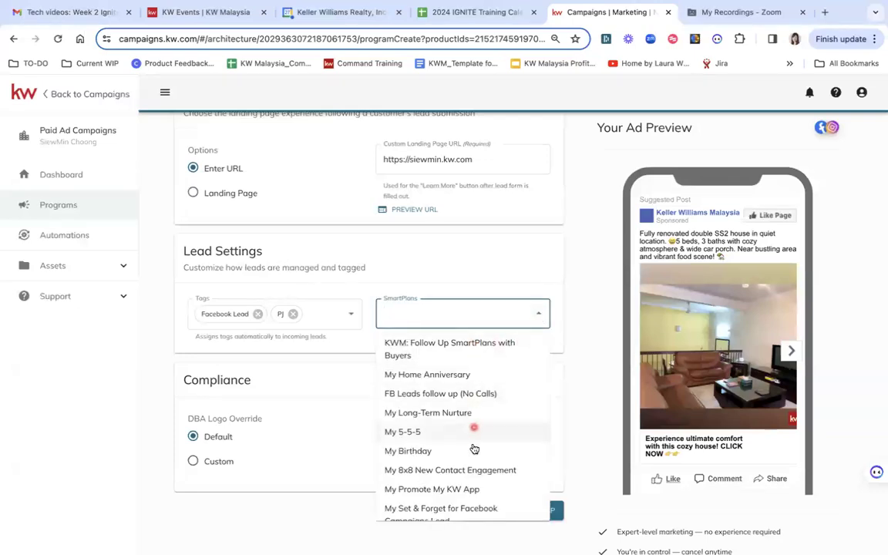
click(455, 513)
click(552, 230)
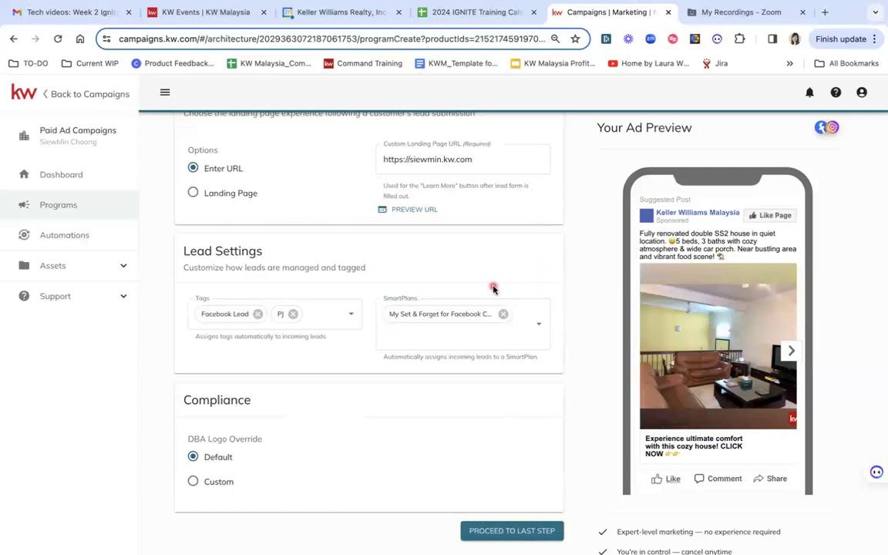
scroll(507, 421, down, 1)
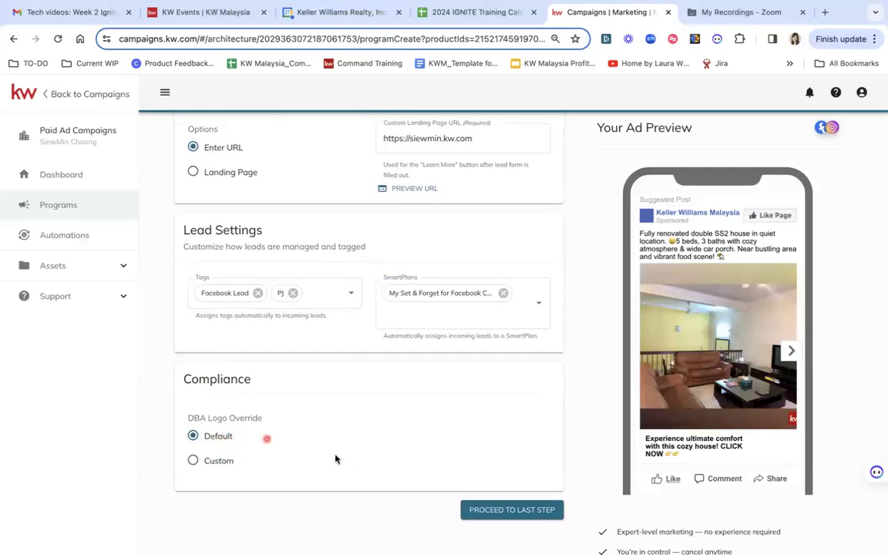
click(506, 515)
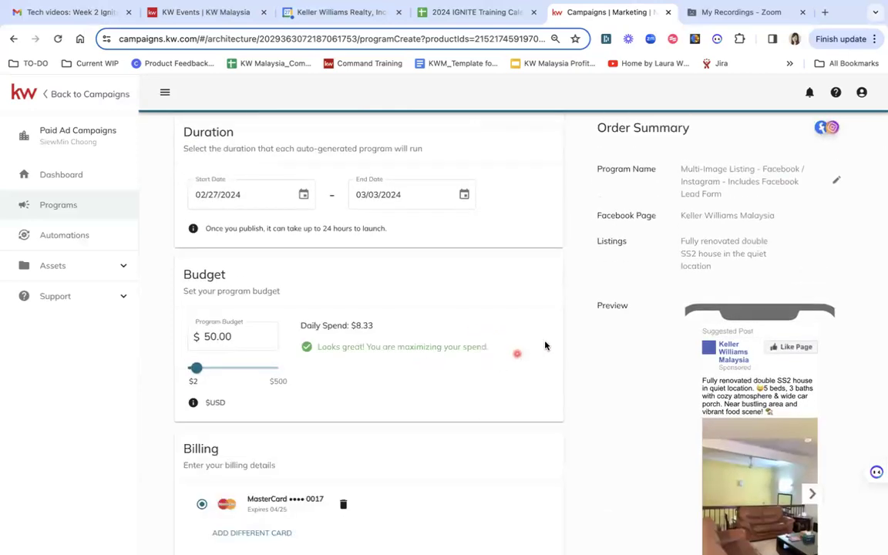
- Browse through the images in the order summary's ad preview carousel
scroll(646, 409, down, 2)
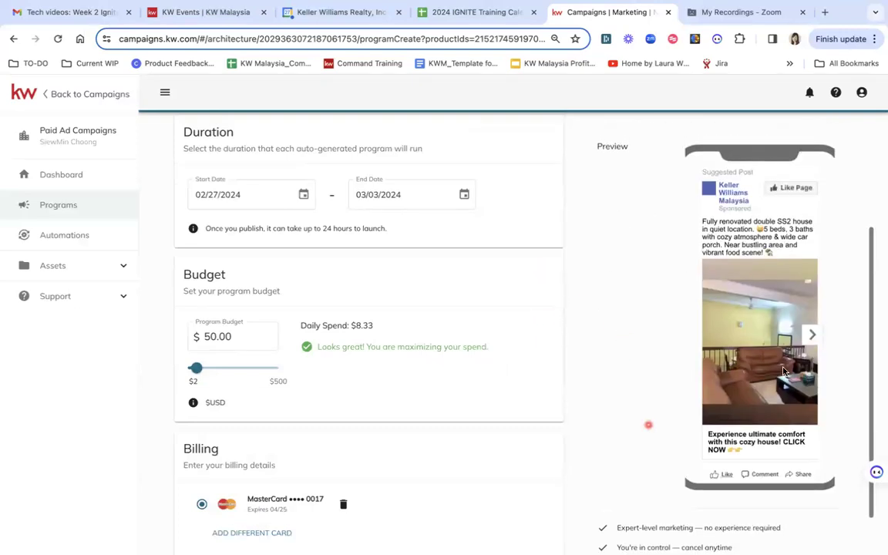
click(812, 335)
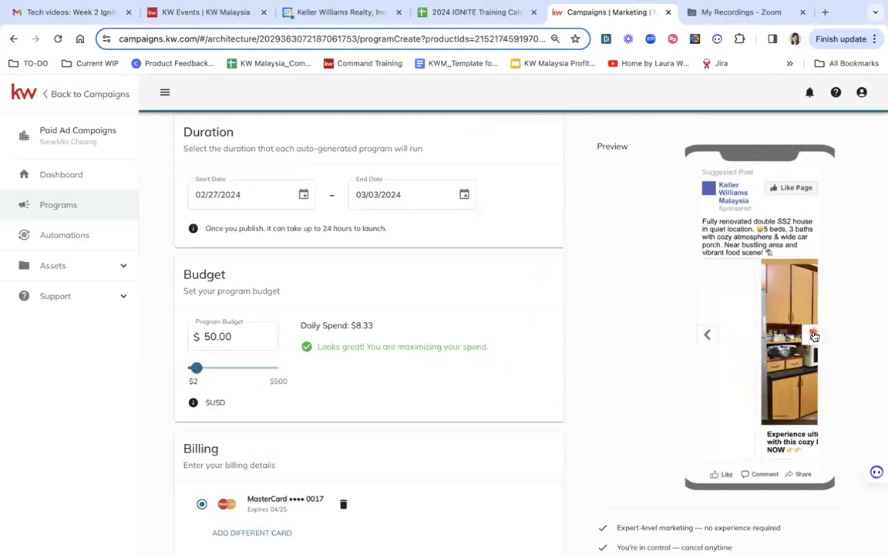
click(814, 335)
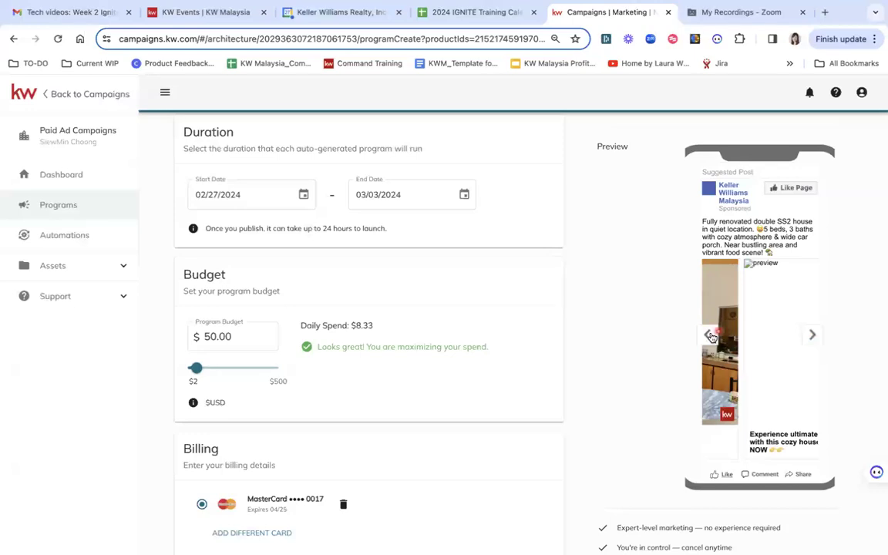
click(708, 336)
click(707, 338)
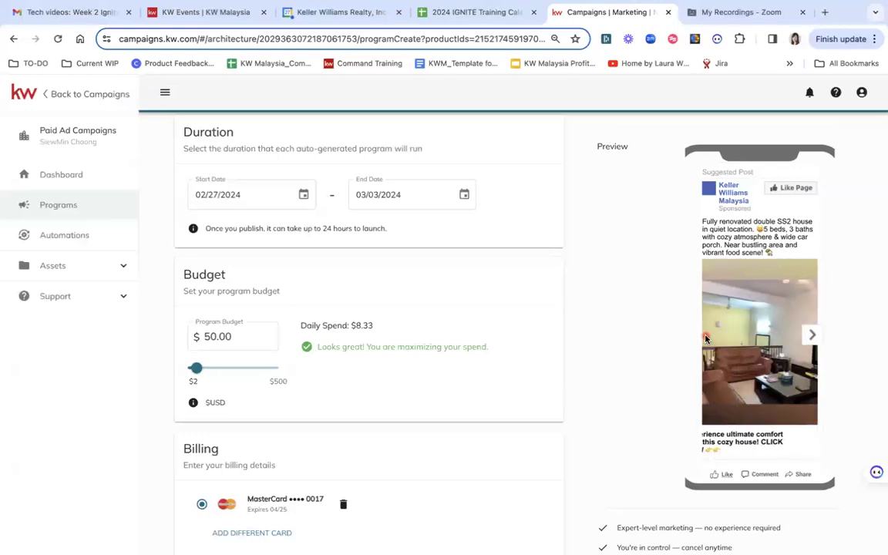
scroll(623, 345, up, 4)
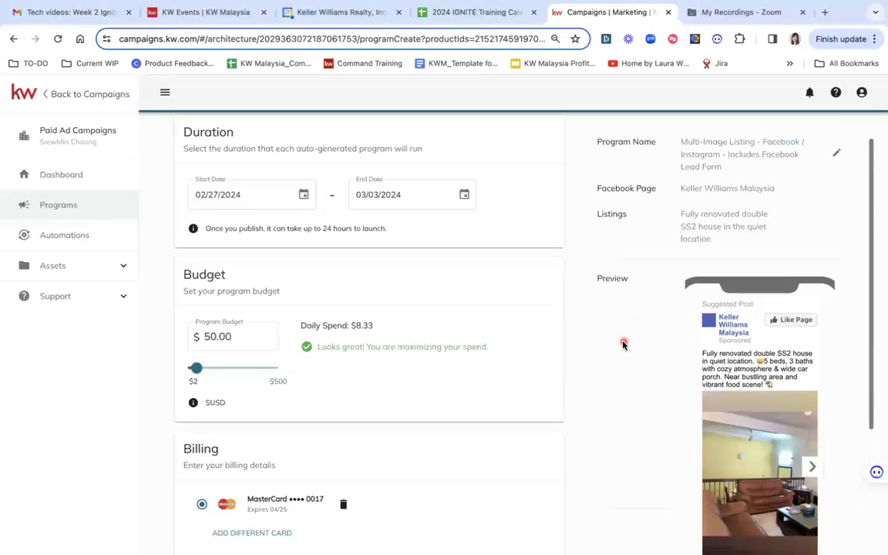
scroll(531, 231, up, 2)
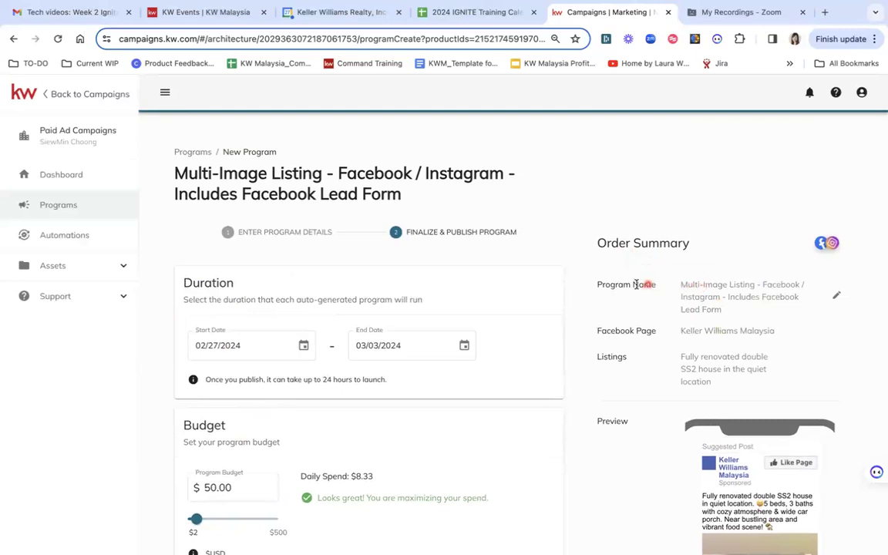
- Rename the program to SS2 landed - FB/IG Ad targeting PJ, SJ, SS2
drag(599, 285, 681, 297)
click(681, 296)
click(834, 298)
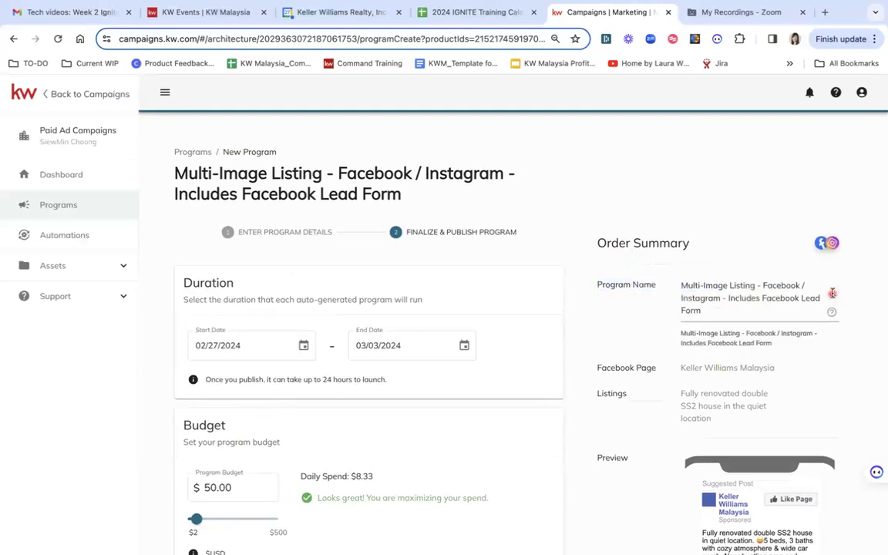
click(744, 313)
key(ctrl+a)
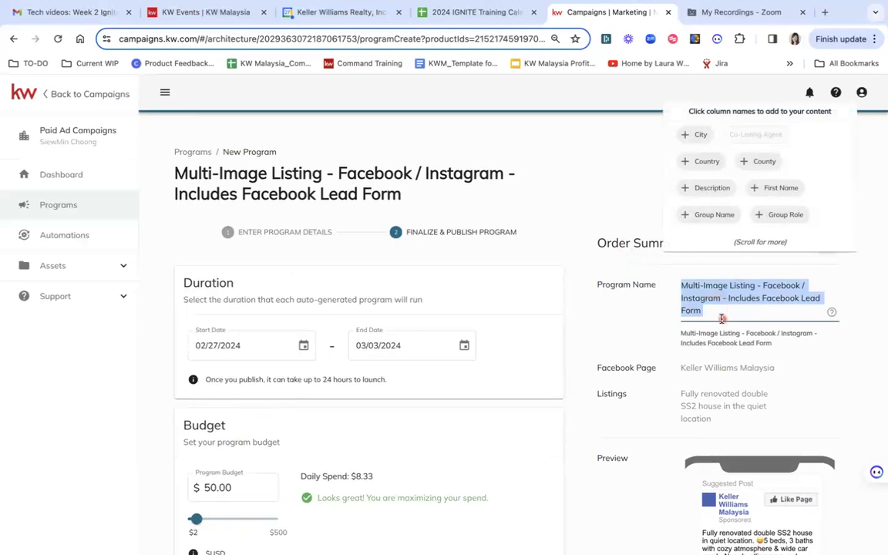
key(BackSpace)
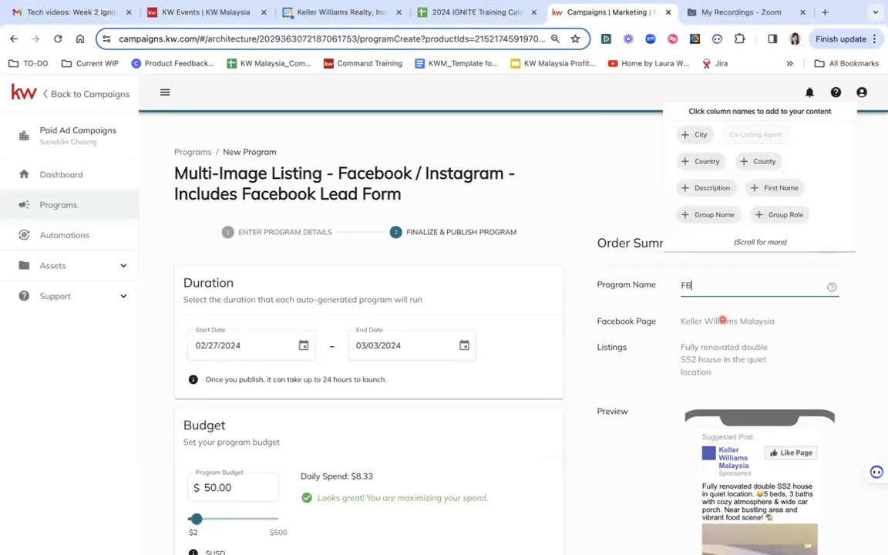
text(FB/IG Ad targeting PJ, SJ,)
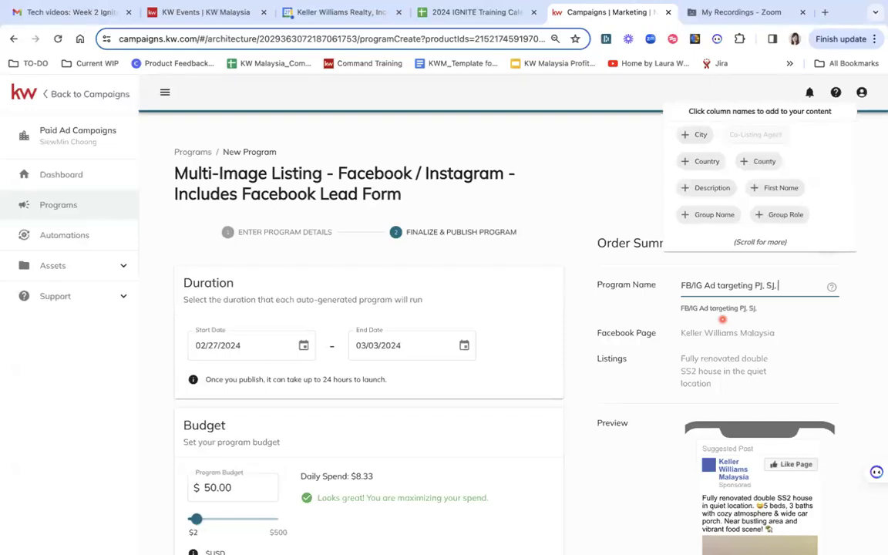
scroll(723, 319, down, 1)
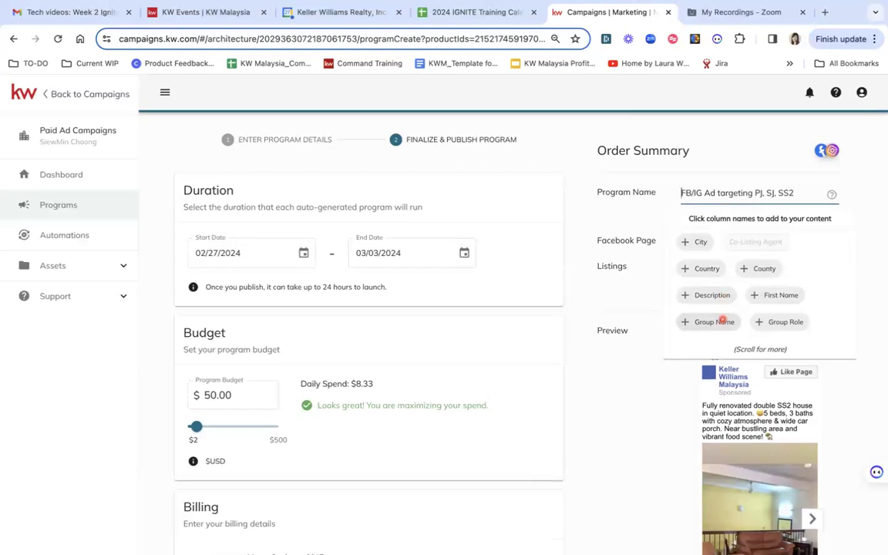
text(SS2)
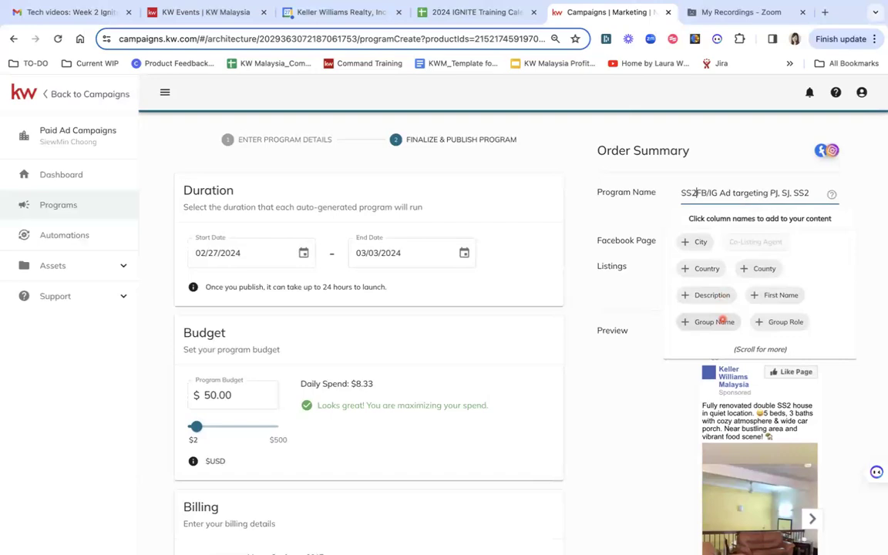
text( landed -)
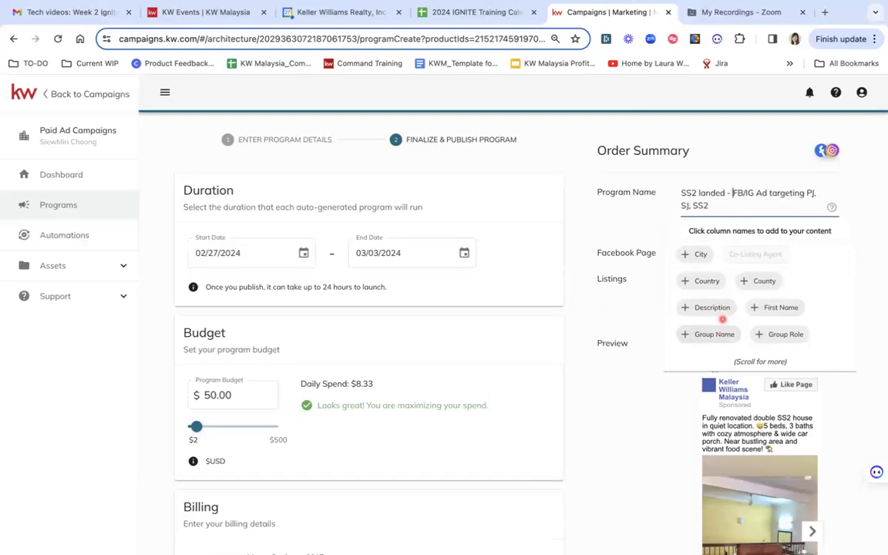
click(723, 319)
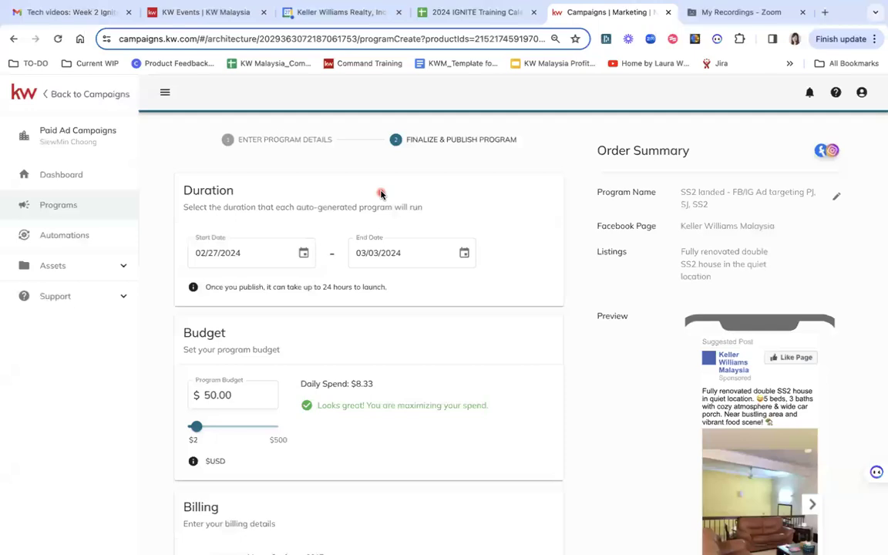
- Set the campaign start date to 02/28/2024 and the end date to 03/06/2024
click(307, 254)
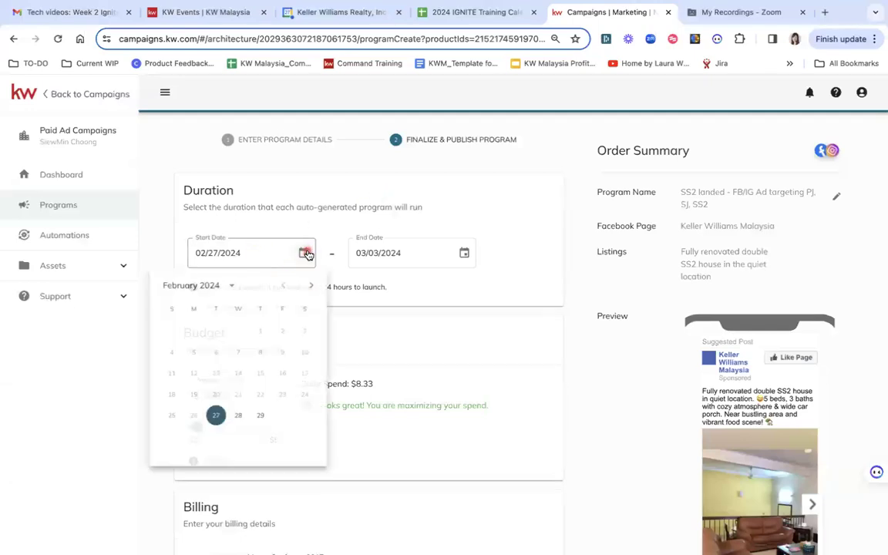
click(238, 416)
click(464, 254)
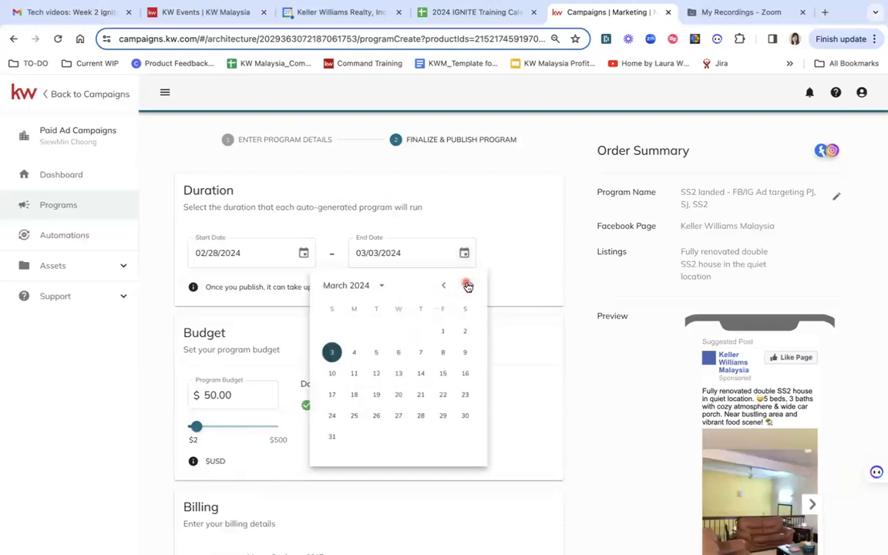
click(445, 287)
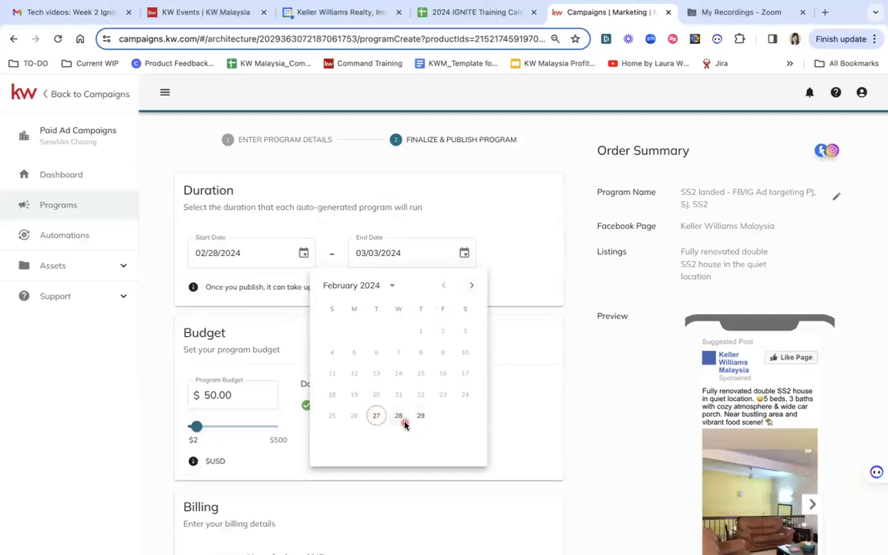
click(472, 286)
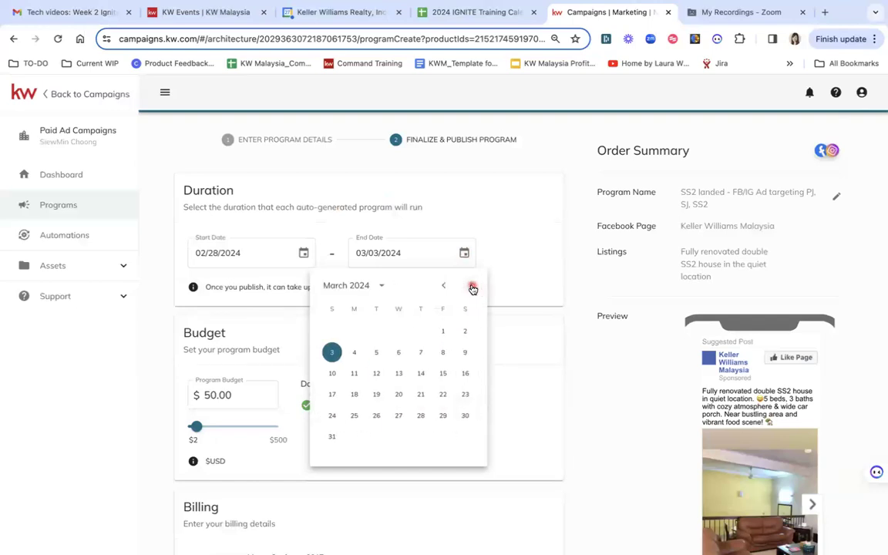
click(400, 354)
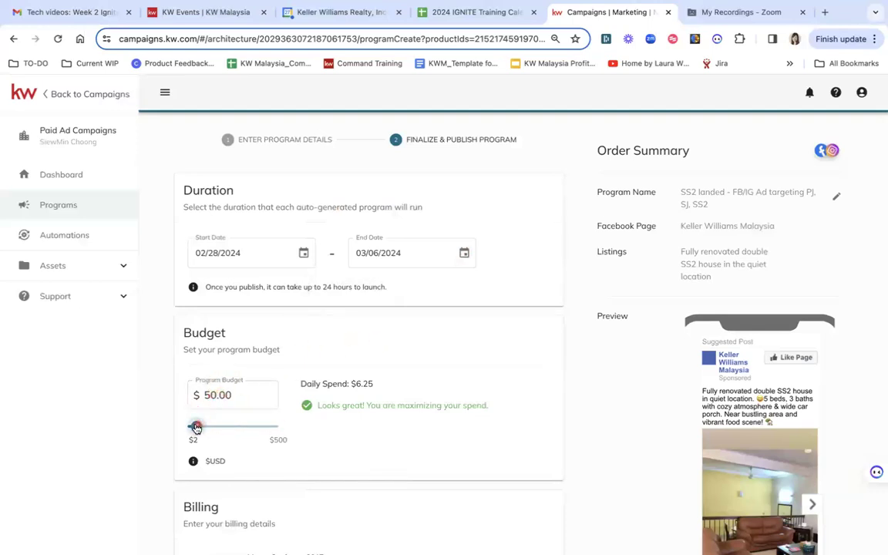
- Extend the end date to 03/09/2024 and set the program budget to $20.00
drag(197, 428, 192, 429)
drag(195, 429, 191, 429)
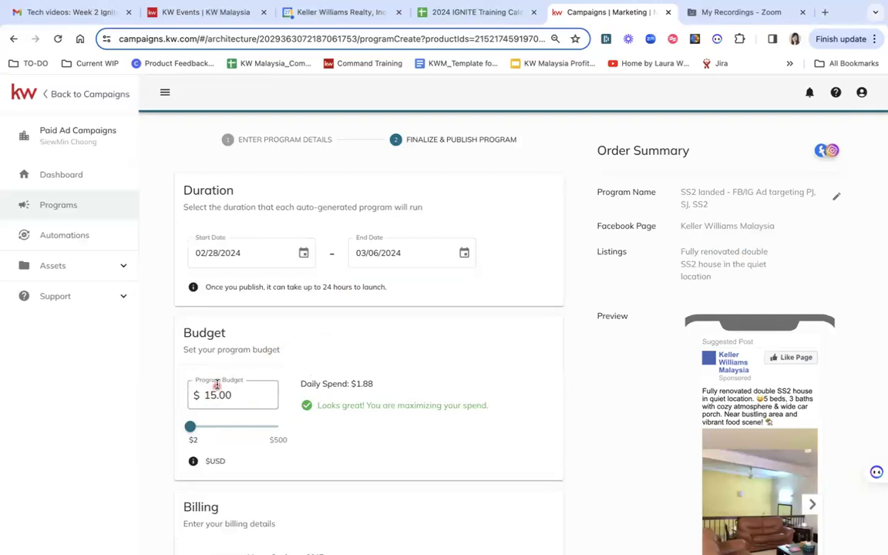
click(464, 253)
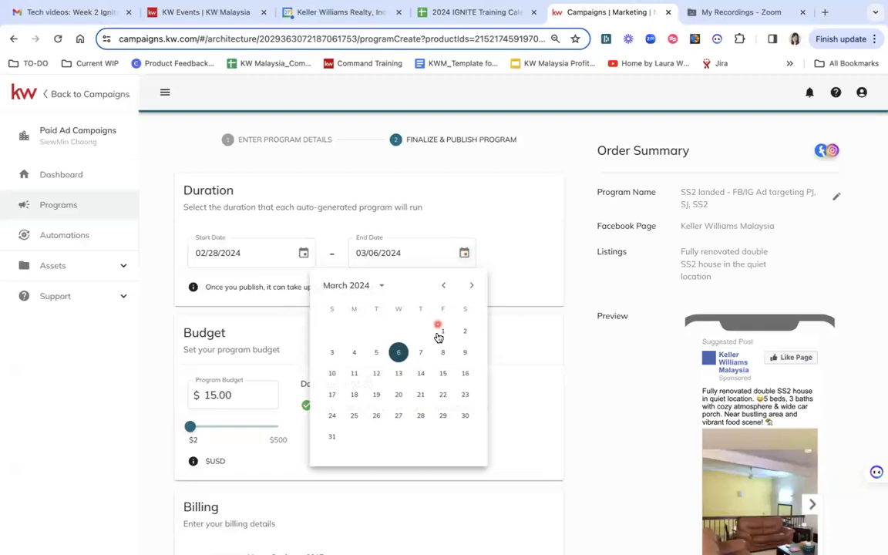
click(465, 353)
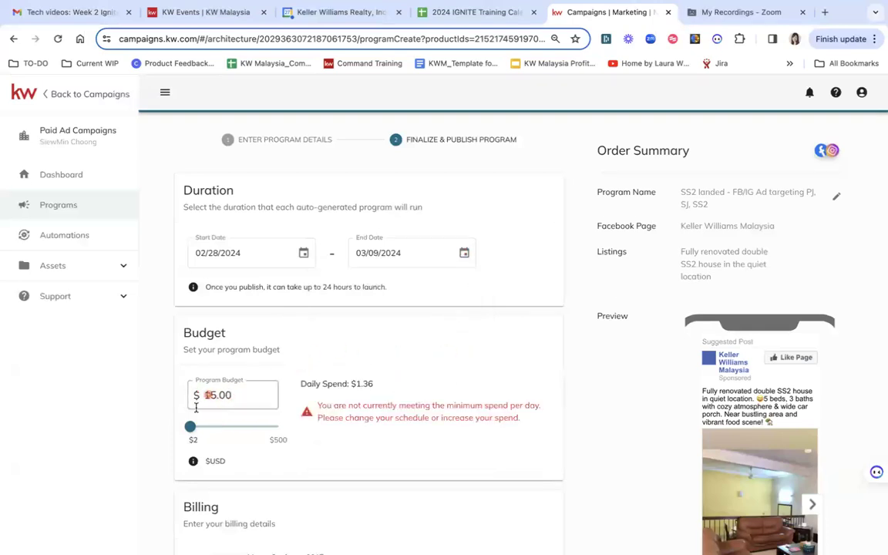
drag(193, 430, 191, 430)
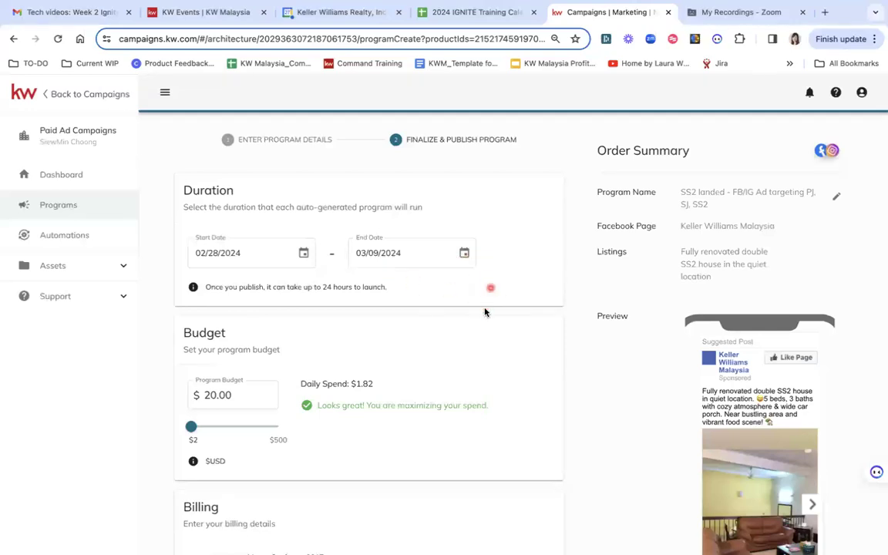
- Review the billing card, total, and ad preview in the order summary before purchasing
scroll(472, 348, down, 2)
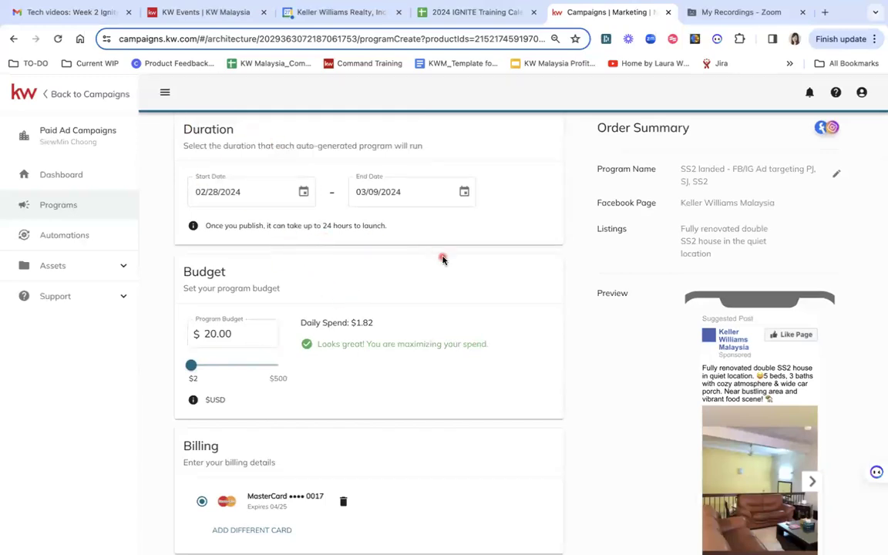
scroll(499, 330, down, 2)
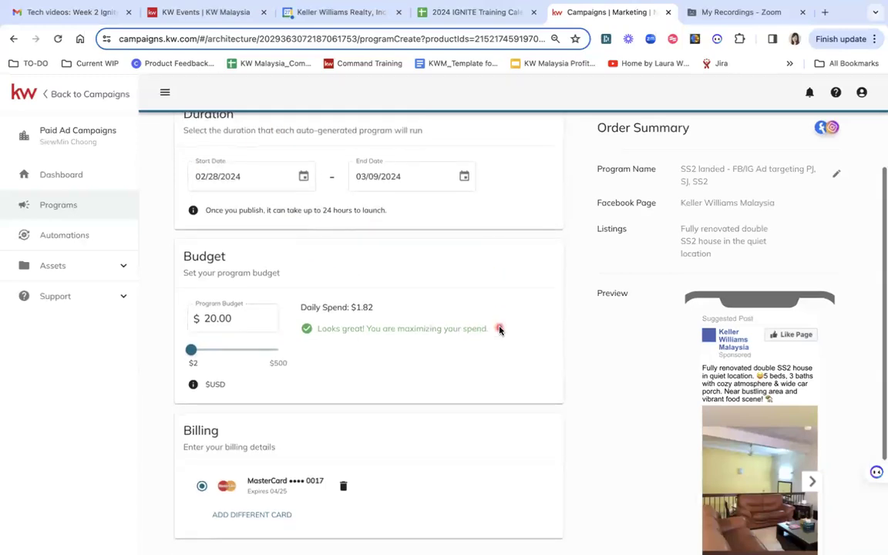
scroll(499, 330, down, 1)
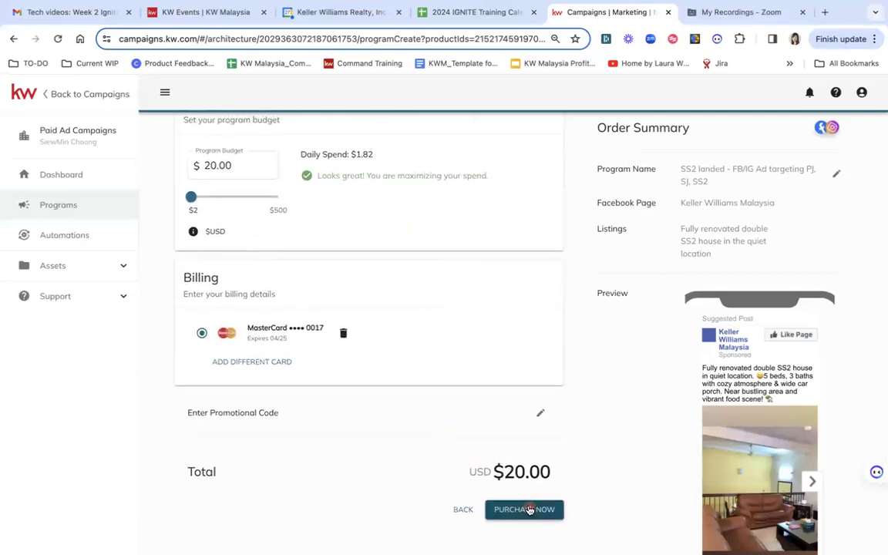
scroll(433, 290, up, 4)
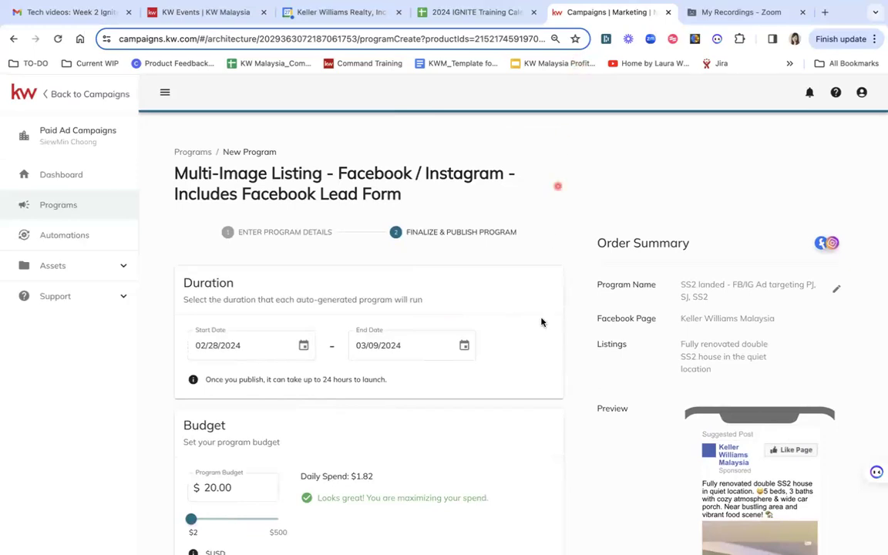
scroll(535, 432, down, 3)
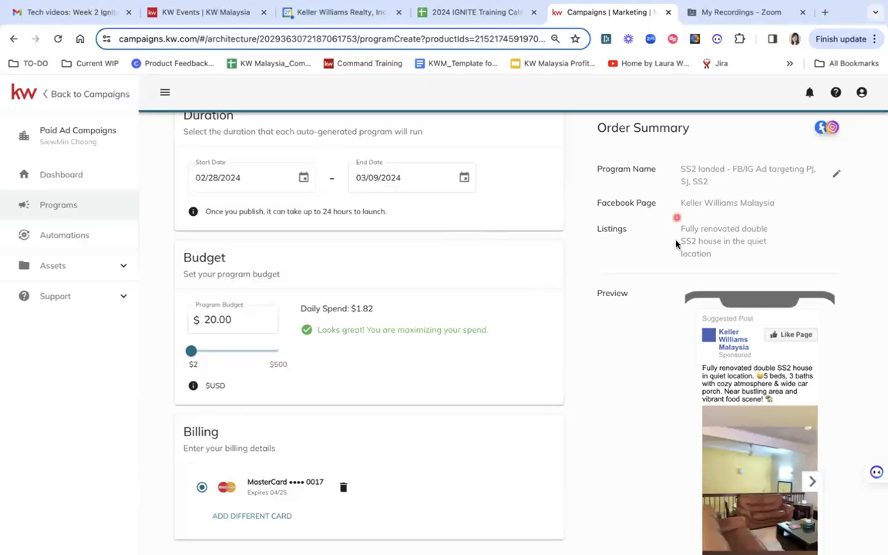
scroll(677, 244, down, 3)
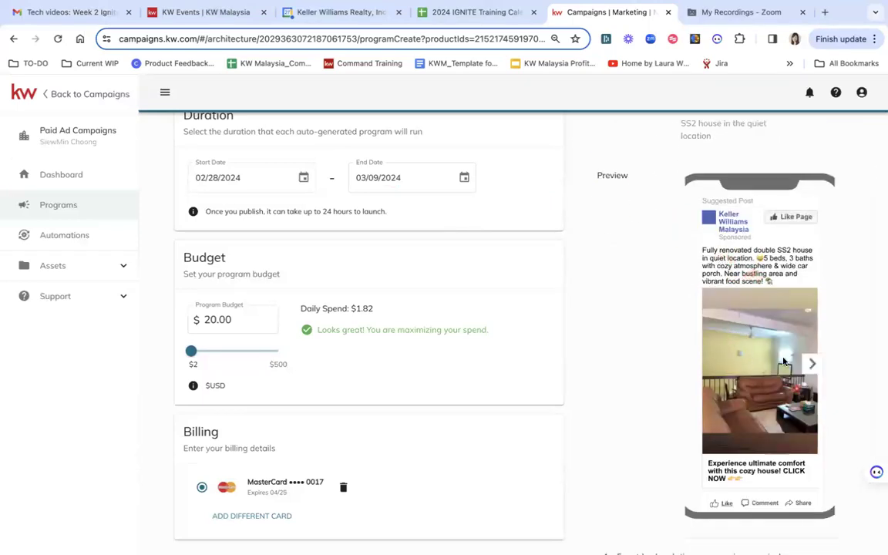
scroll(785, 362, down, 2)
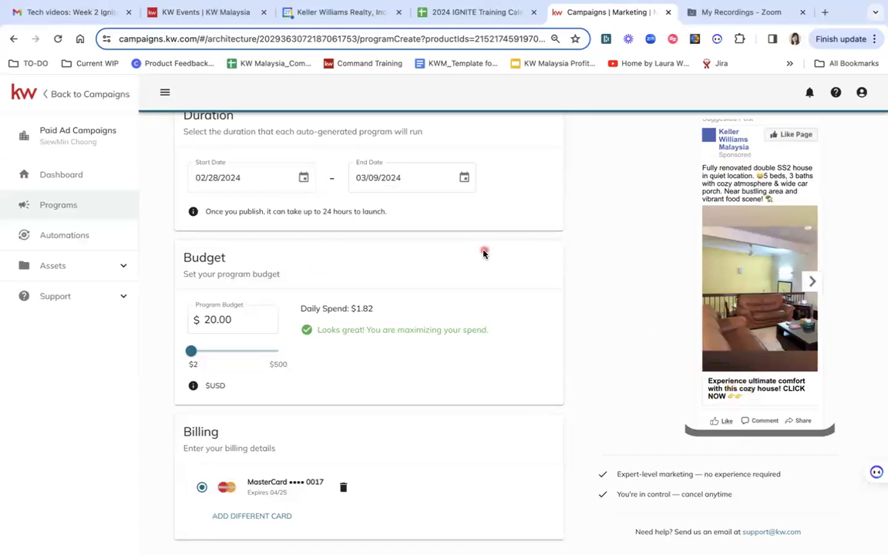
scroll(522, 228, up, 4)
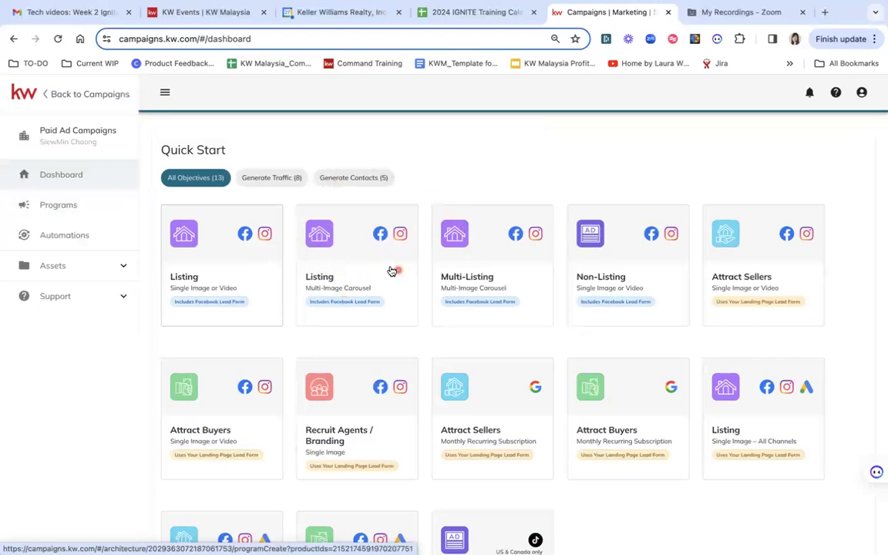
- Start a Non-Listing single image lead generation program and link the Keller Williams Malaysia Facebook page
click(617, 267)
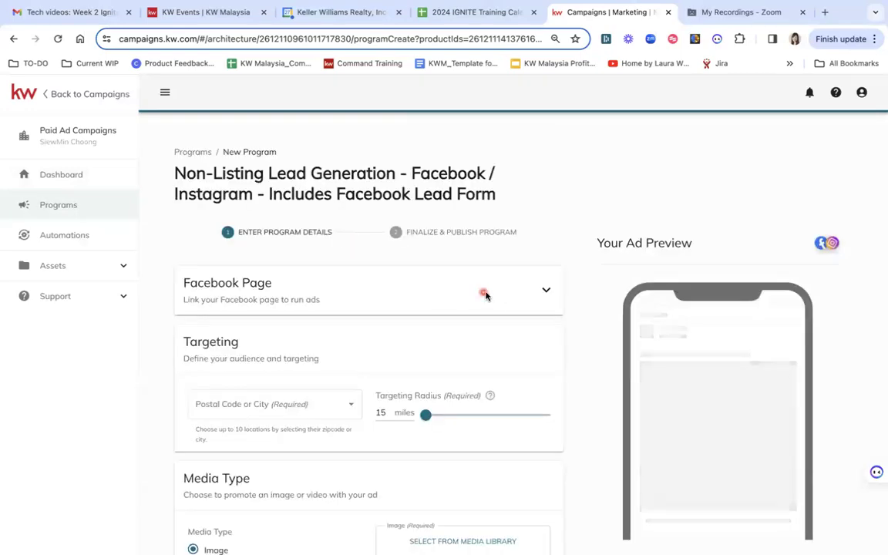
click(547, 291)
click(331, 341)
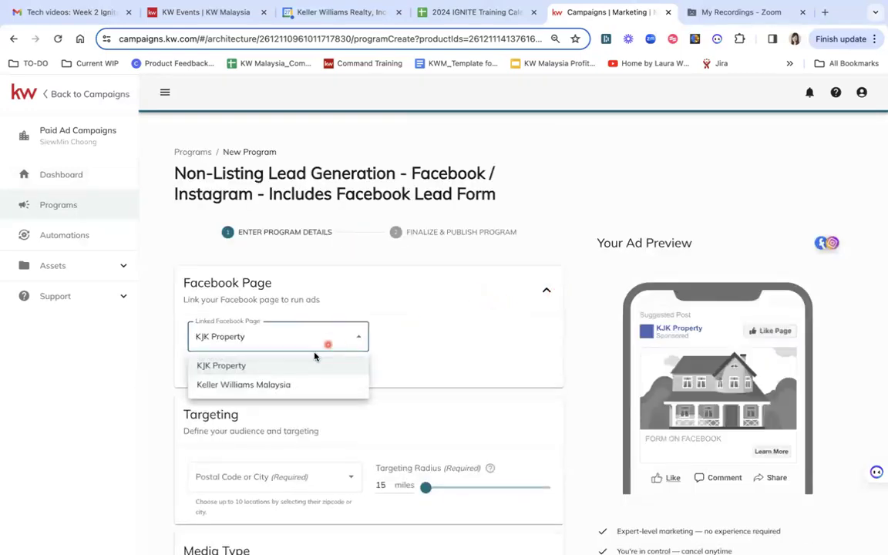
click(276, 385)
- Add Bangsar and Kuala Lumpur as targeting locations
scroll(367, 401, down, 4)
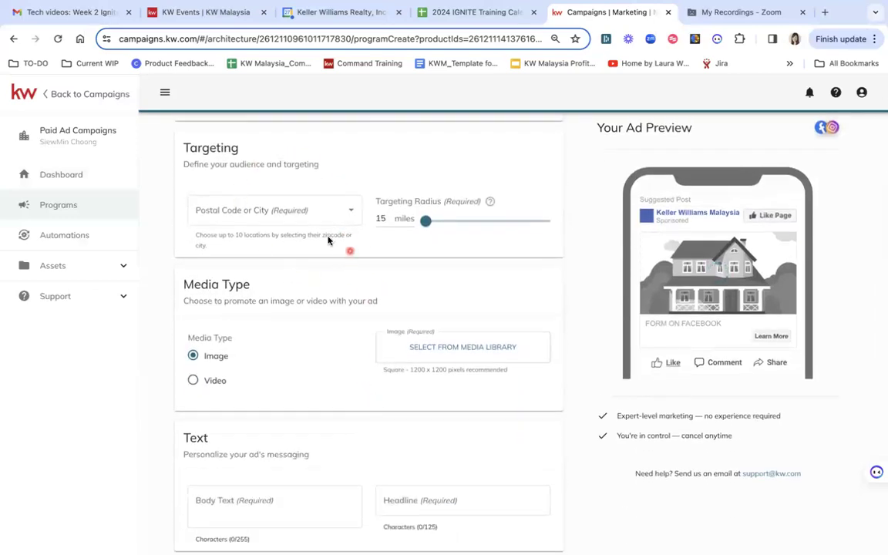
click(270, 213)
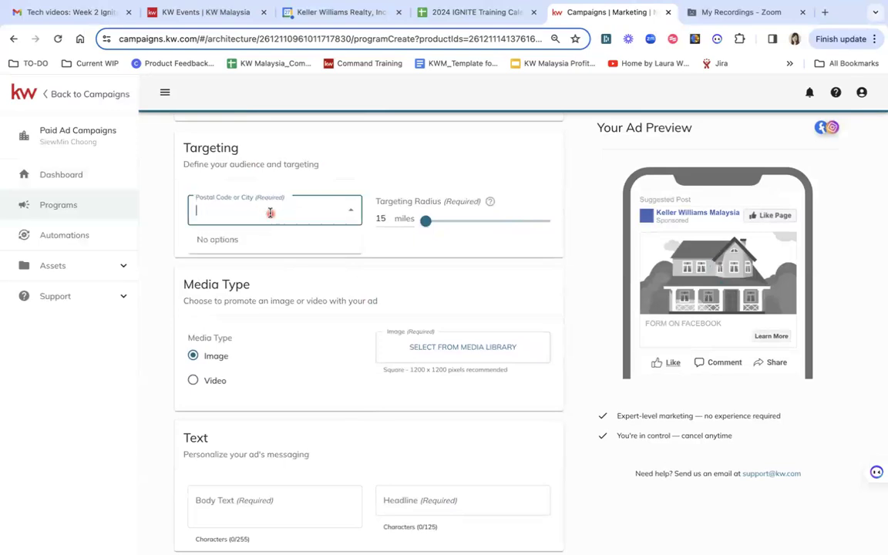
click(378, 180)
click(308, 209)
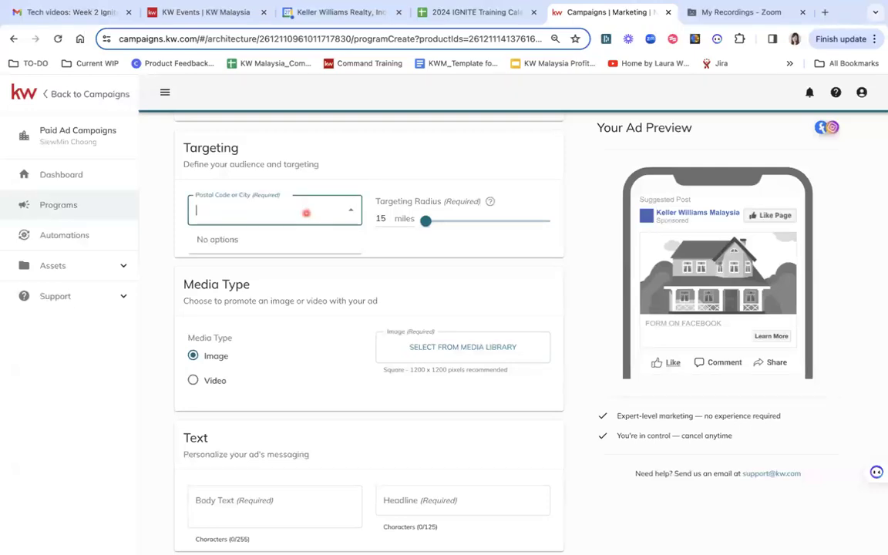
text(bangsar)
click(289, 299)
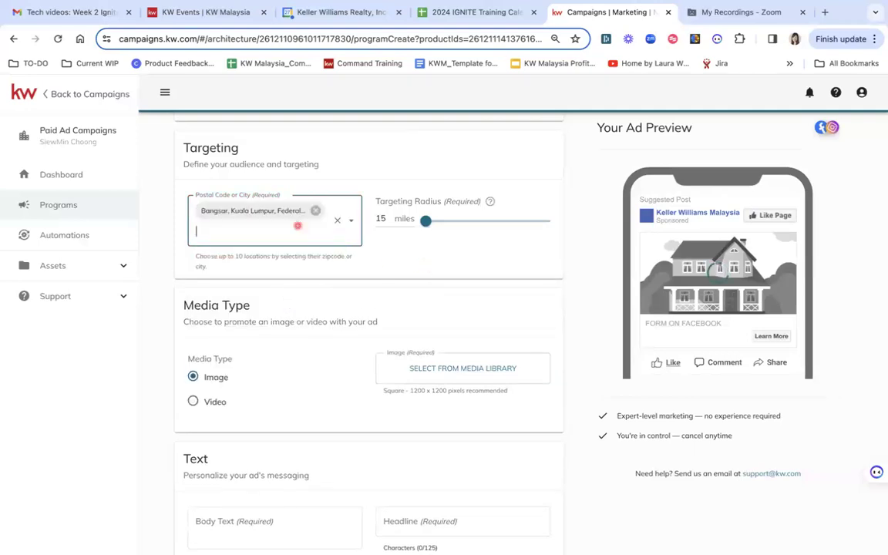
text(kuala)
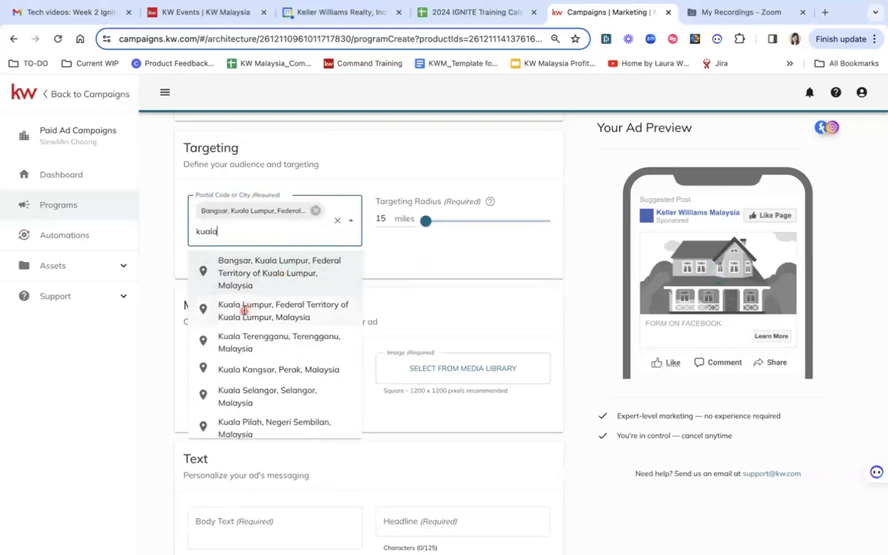
click(244, 310)
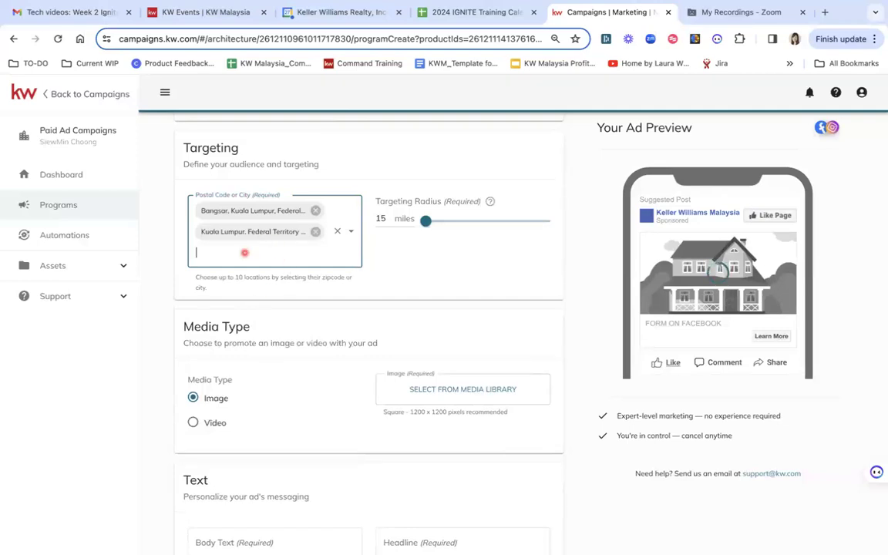
- Add TTDI Jaya, Desa Parkcity, and Mutiara Damansara as further targeting locations
text(kua)
click(234, 364)
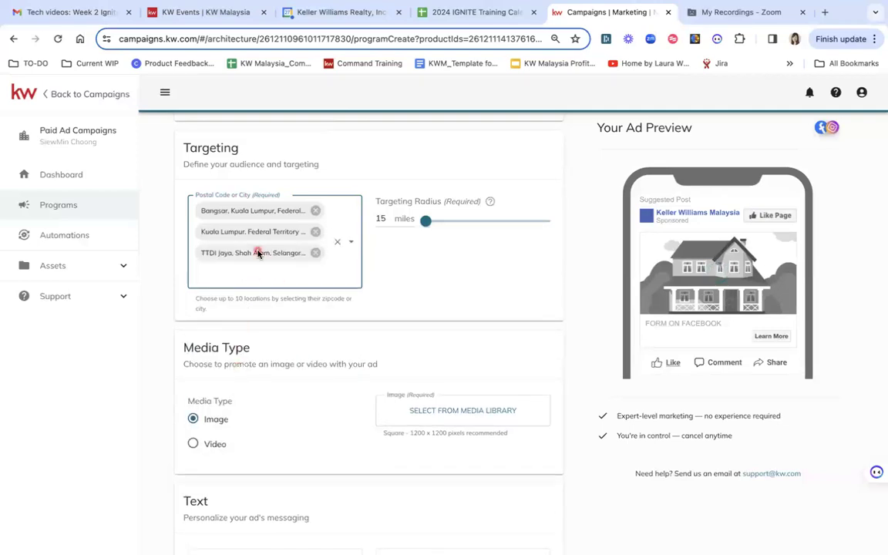
text(desa park)
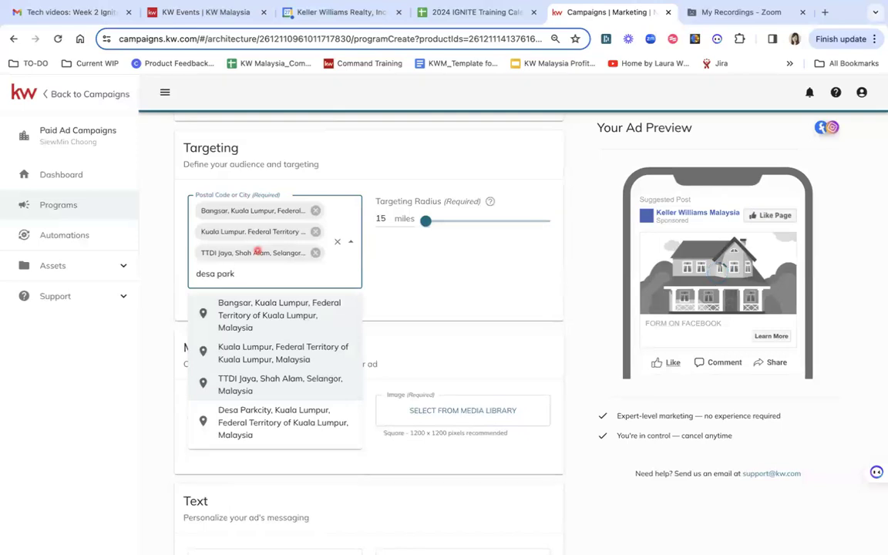
click(232, 423)
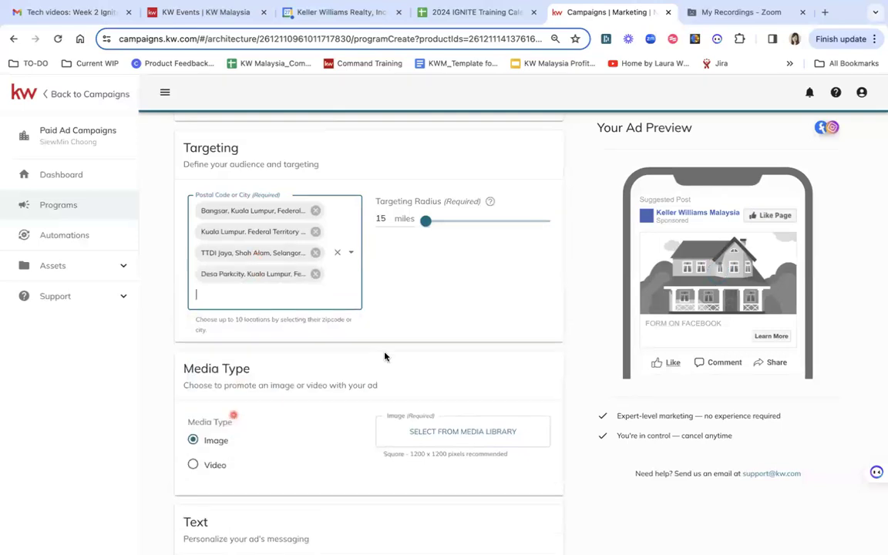
text(mu)
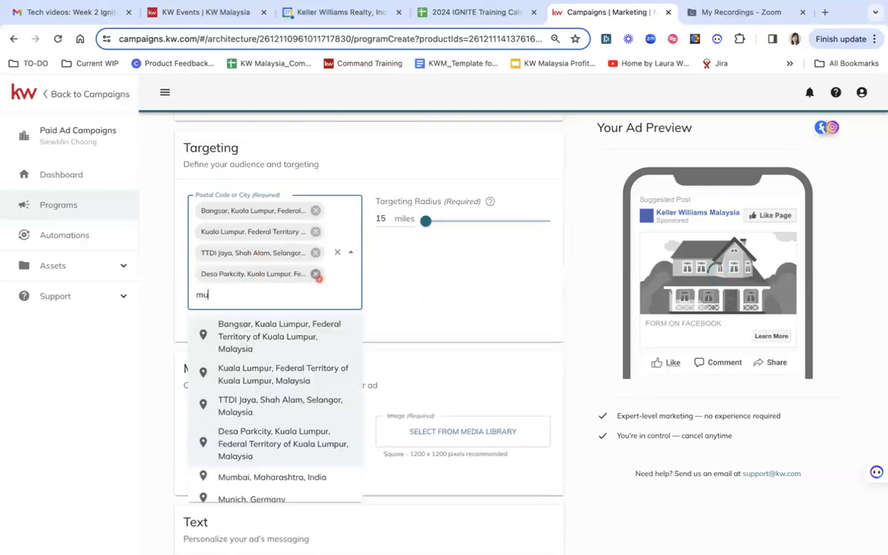
text(tiara)
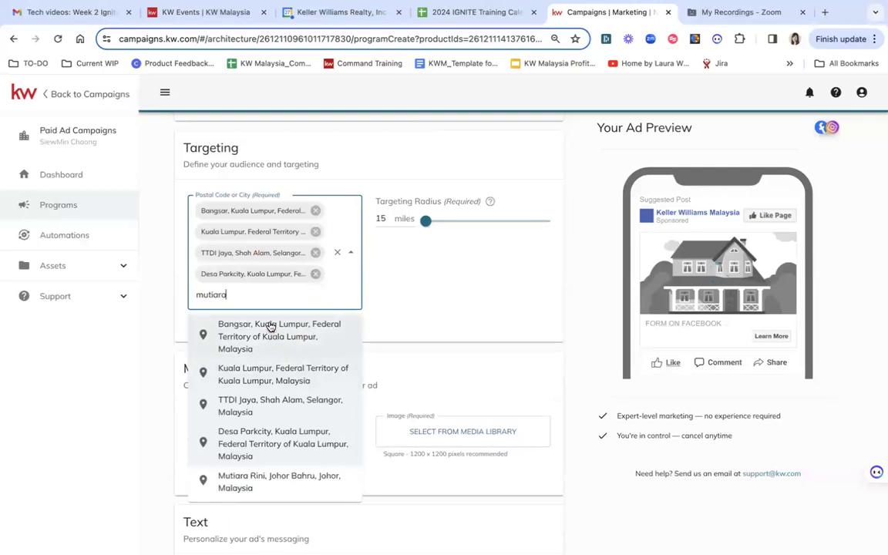
text( damansa)
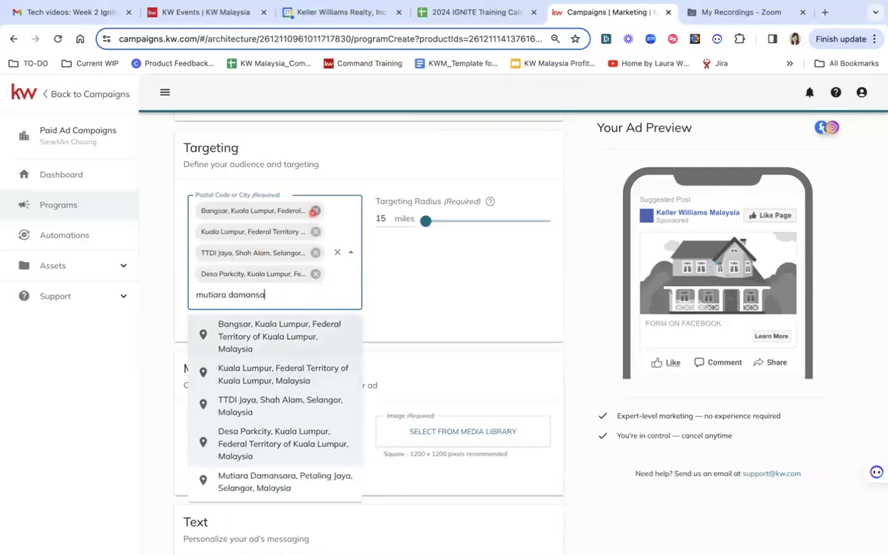
text(ra)
click(222, 482)
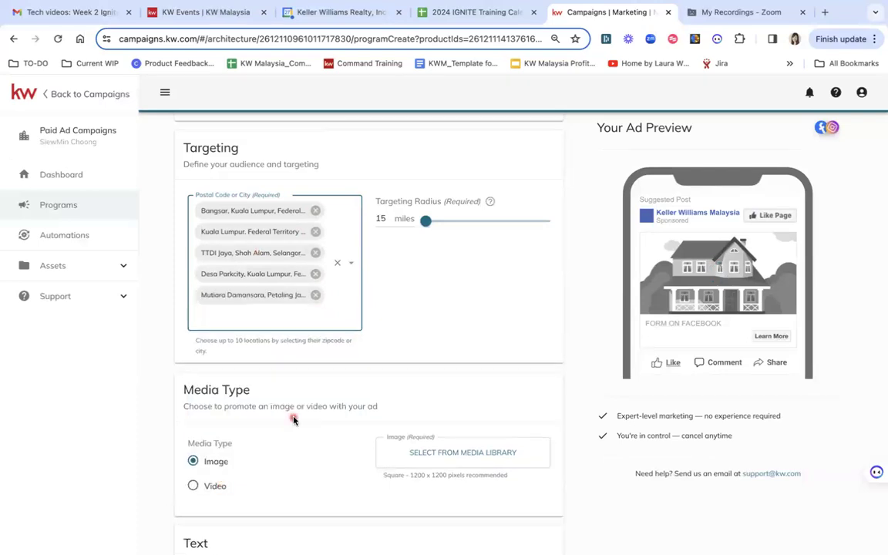
click(428, 321)
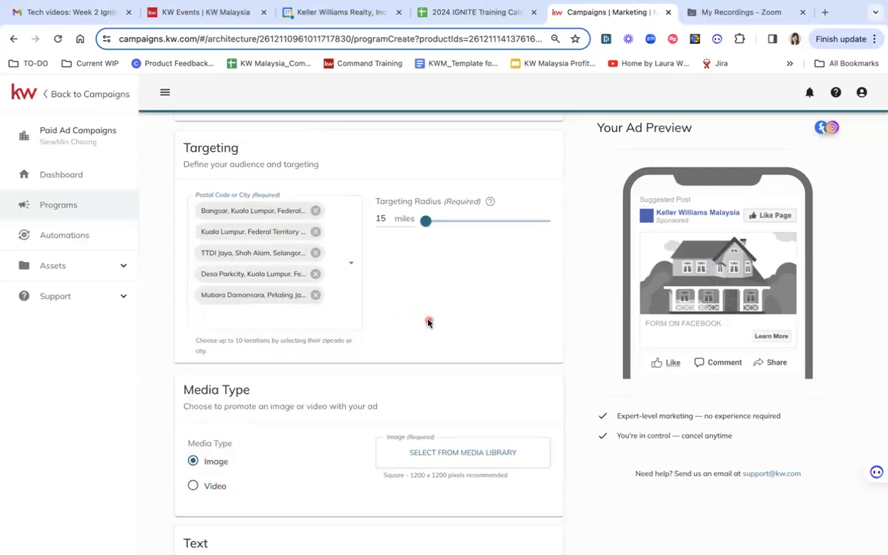
scroll(381, 360, down, 1)
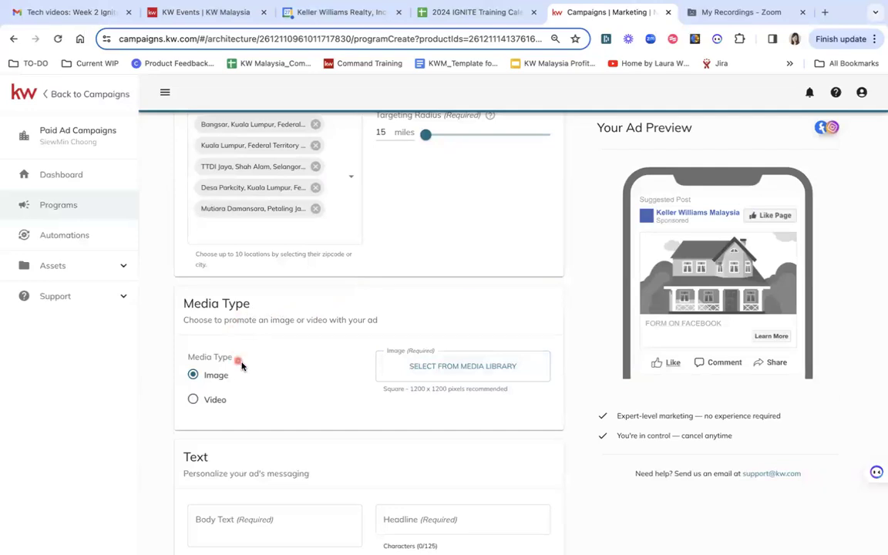
scroll(254, 370, down, 2)
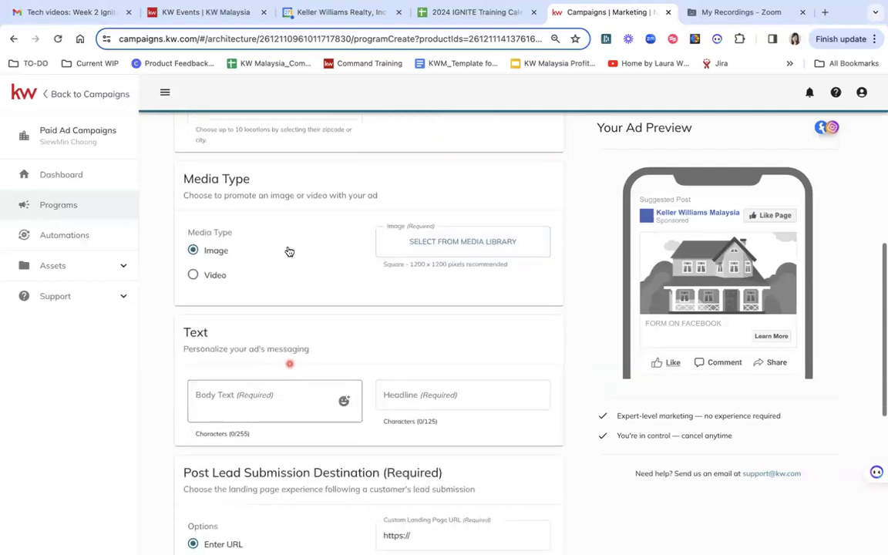
- Choose the 'For Sale' living-room image from the media library as the ad image
click(461, 244)
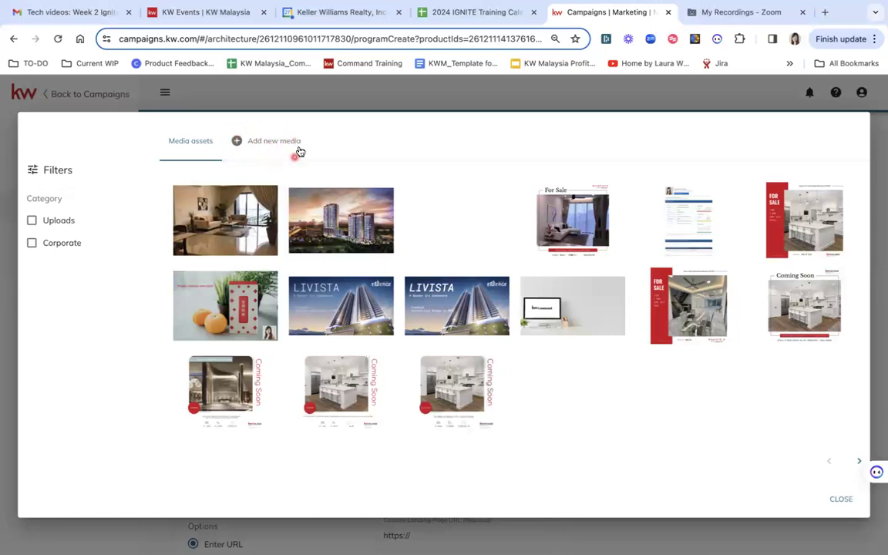
click(278, 141)
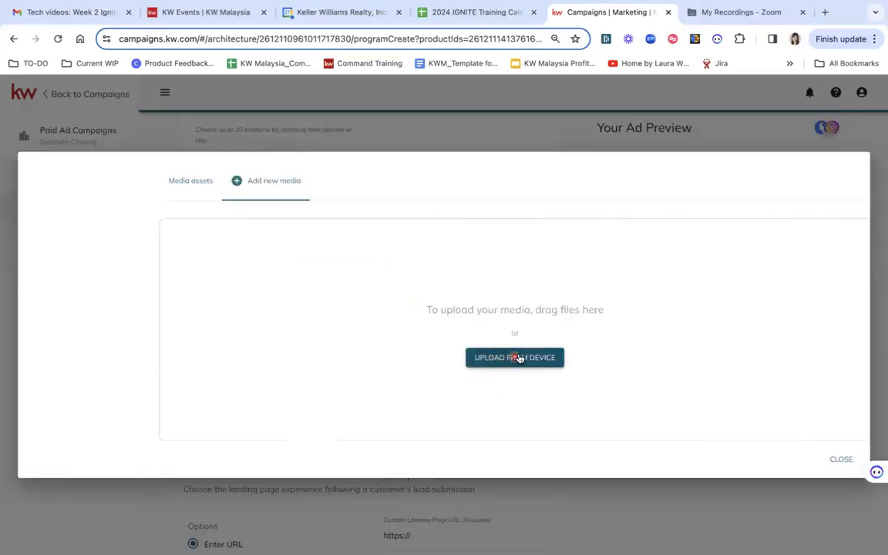
click(198, 188)
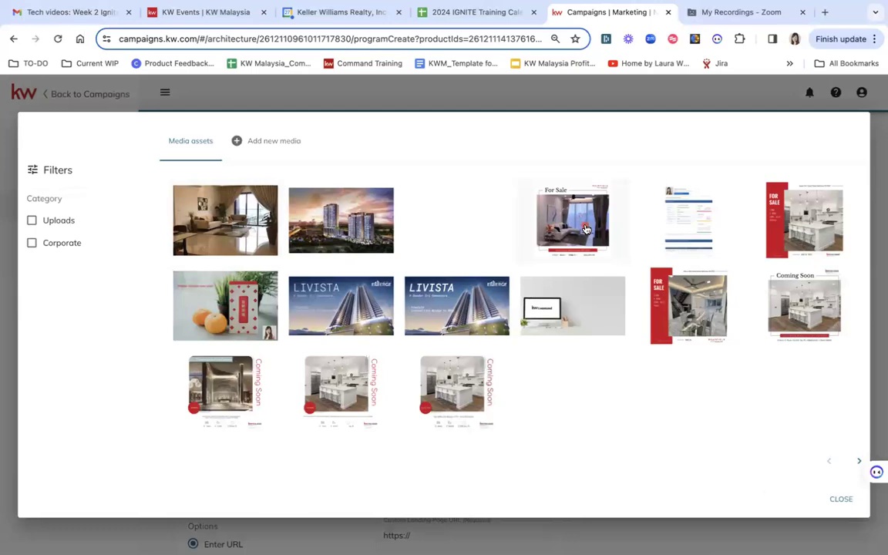
click(586, 229)
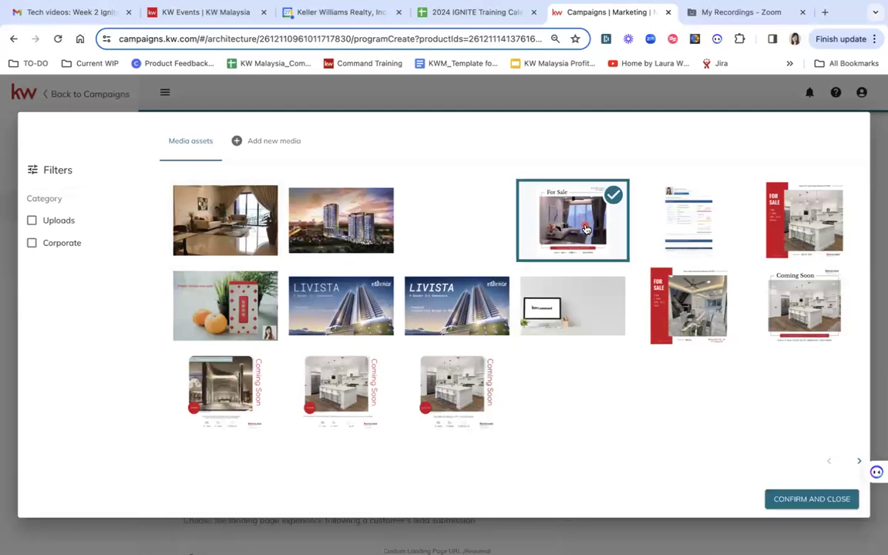
click(785, 501)
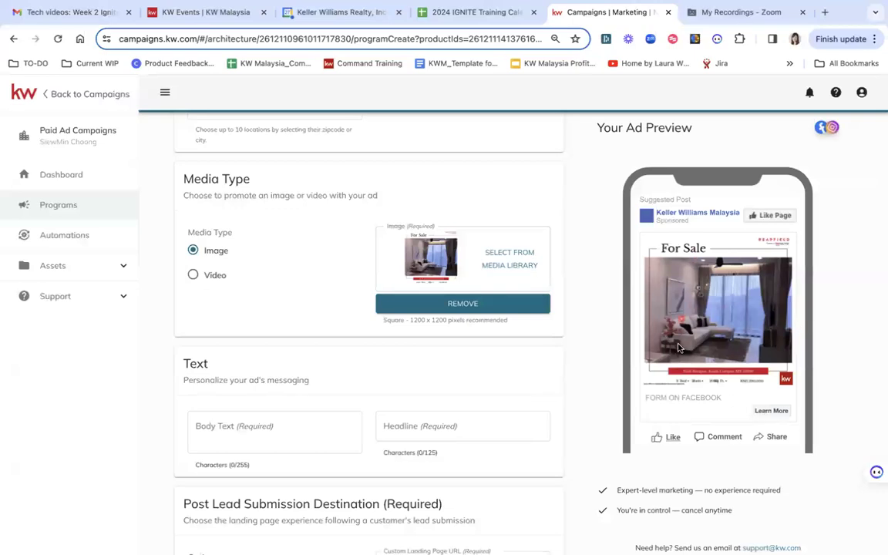
- Enter the body text 'Below market value Bangsar property for sale! Enquire now!'
scroll(378, 400, down, 1)
click(256, 342)
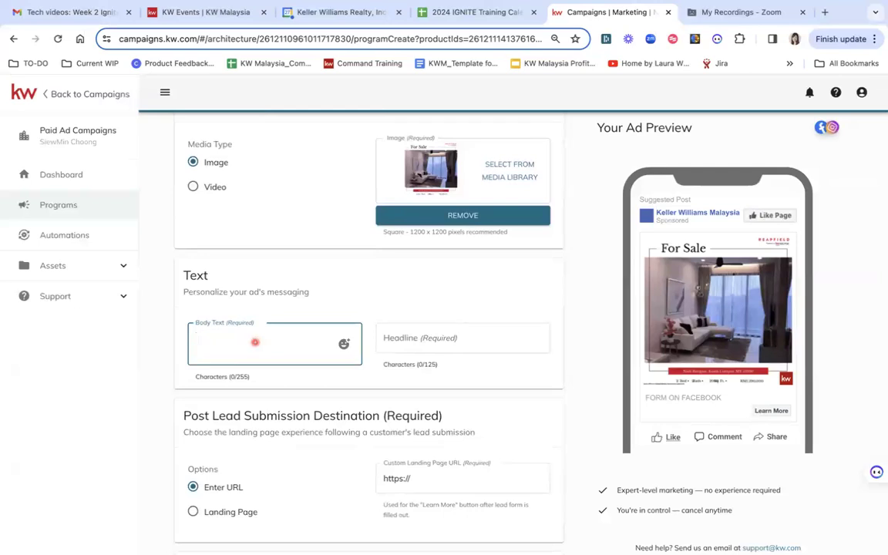
text(Below market value)
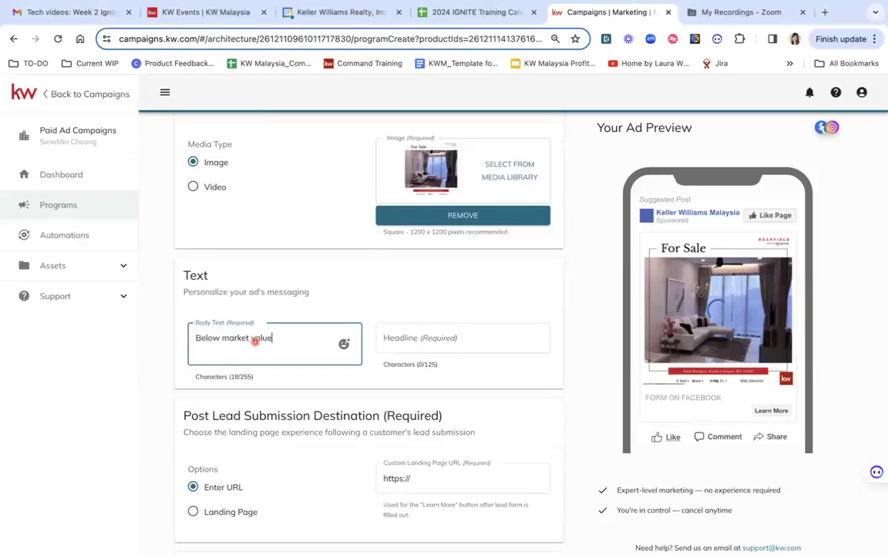
text( Bangsar property for sal)
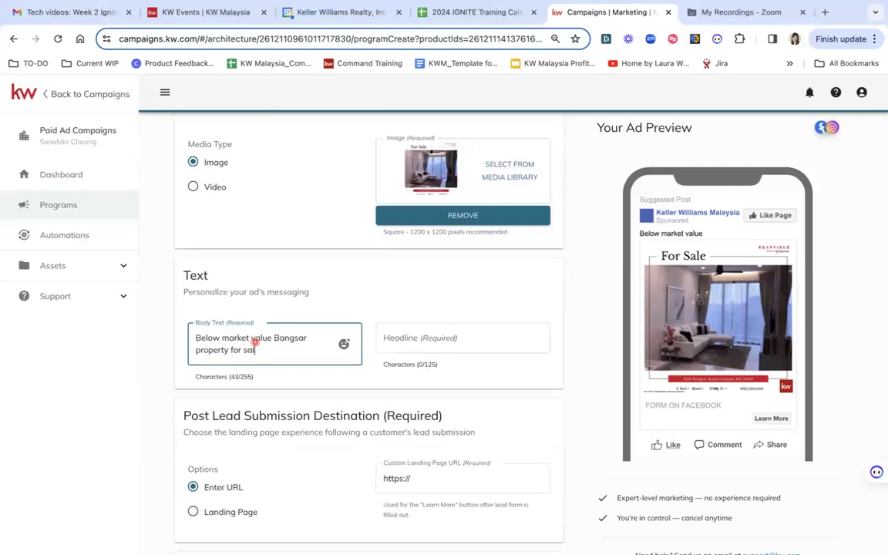
text(e! Enquire now!)
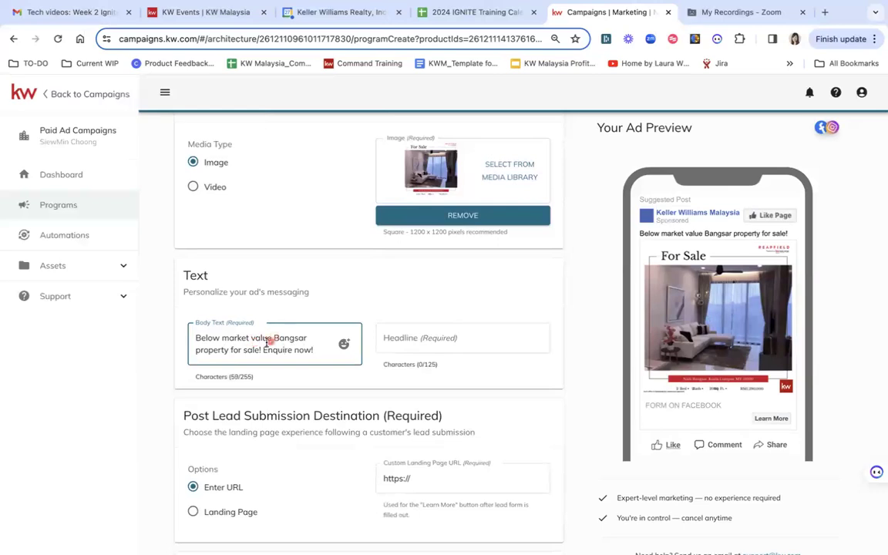
- Move 'Enquire now!' into the headline, reword it to 'Click to enquire now!' and add two pointing-hand emojis
click(265, 349)
key(shift+End)
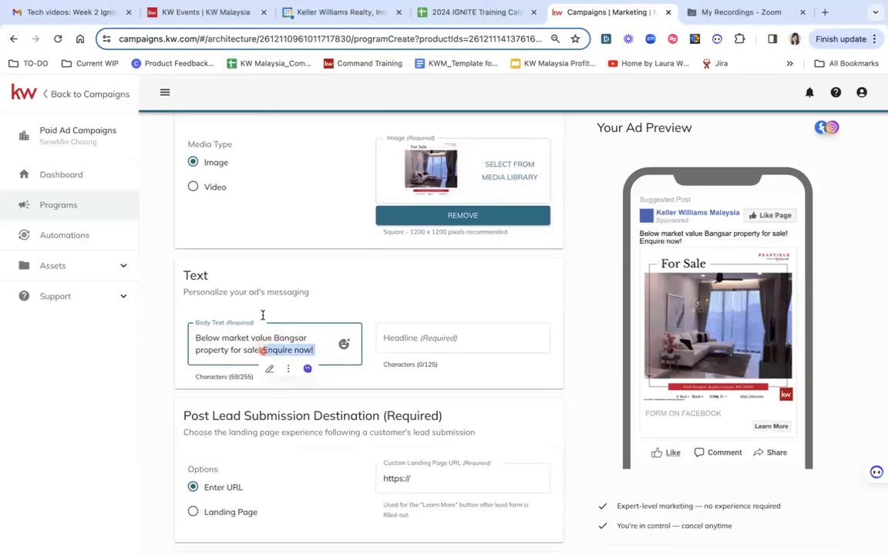
key(ctrl+x)
click(387, 339)
key(ctrl+v)
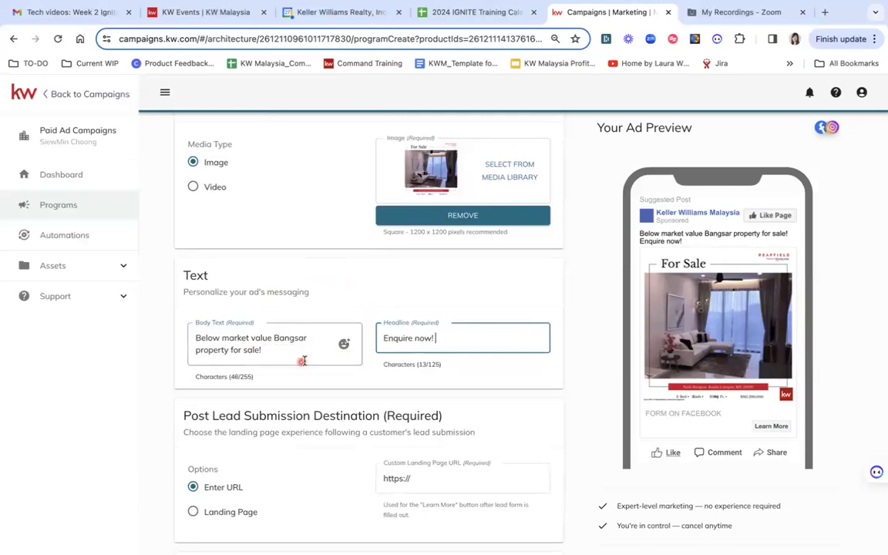
click(384, 340)
key(Delete)
text(Click to)
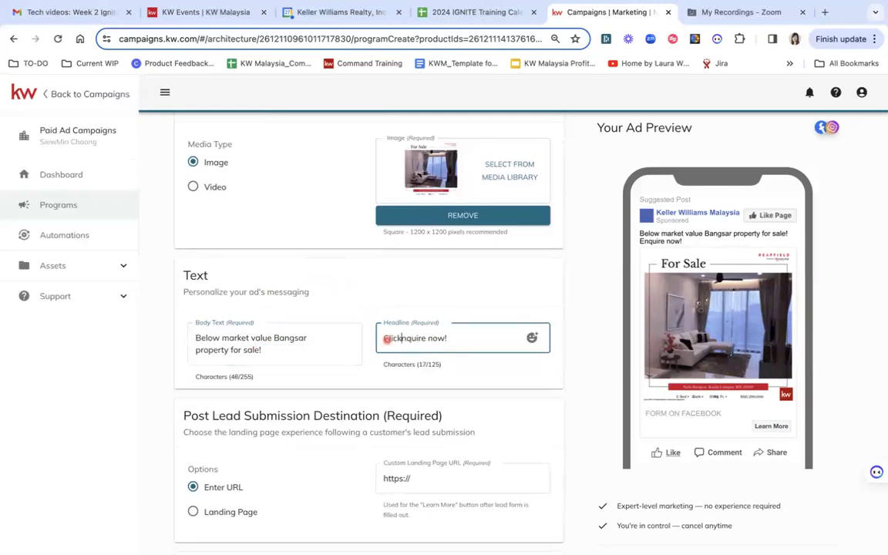
text( e)
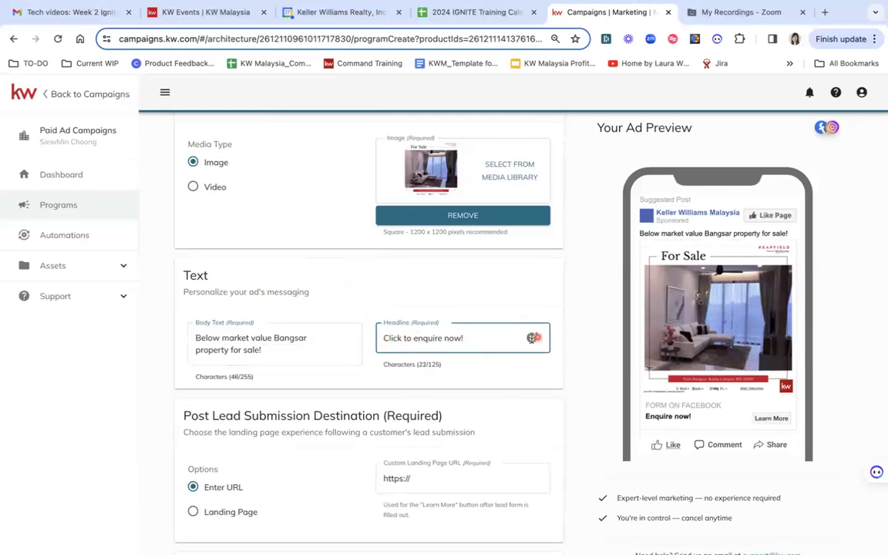
click(532, 338)
double_click(555, 380)
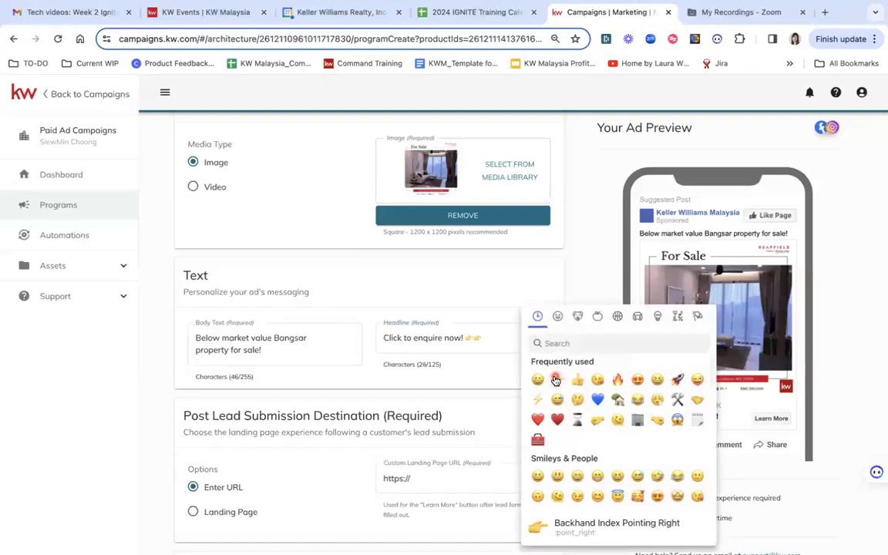
- Append 'Spacious and tastefully renovated' plus a grinning emoji to the body text
click(284, 351)
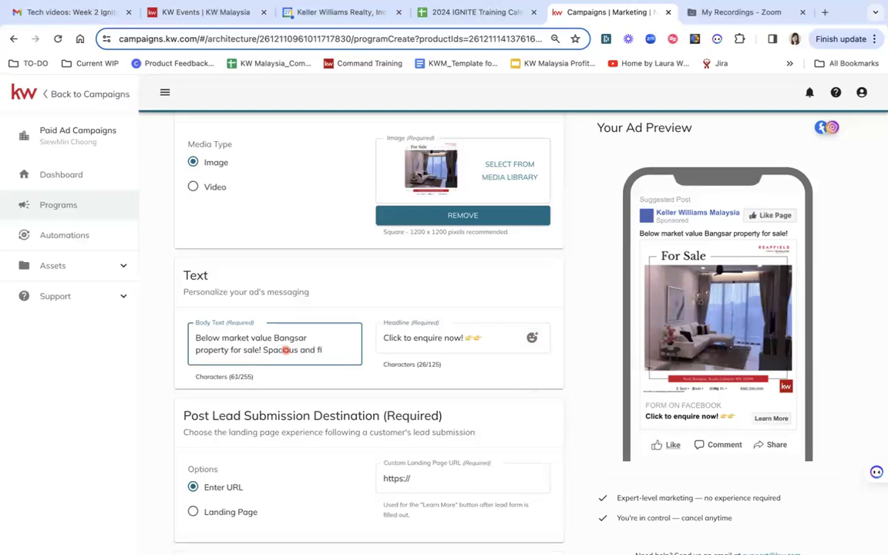
key(BackSpace)
key(BackSpace)
text(tastefully renovated)
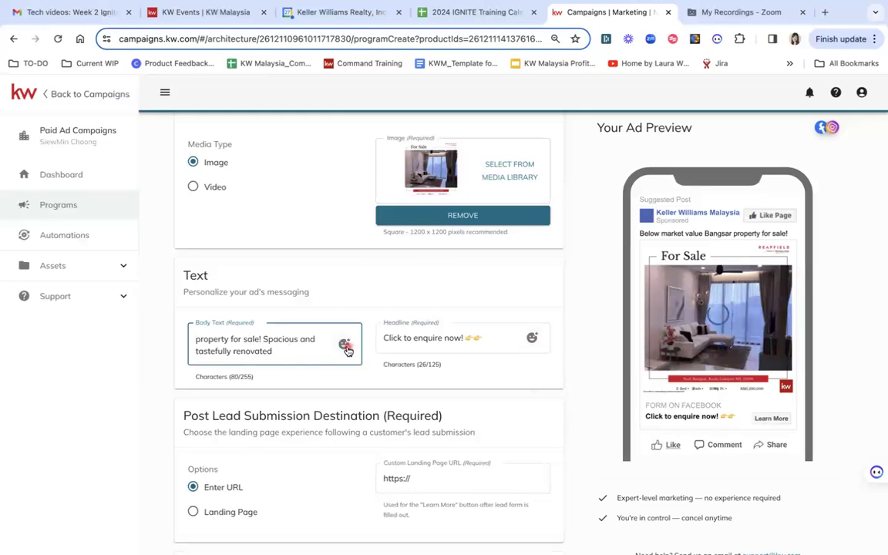
click(346, 344)
click(350, 379)
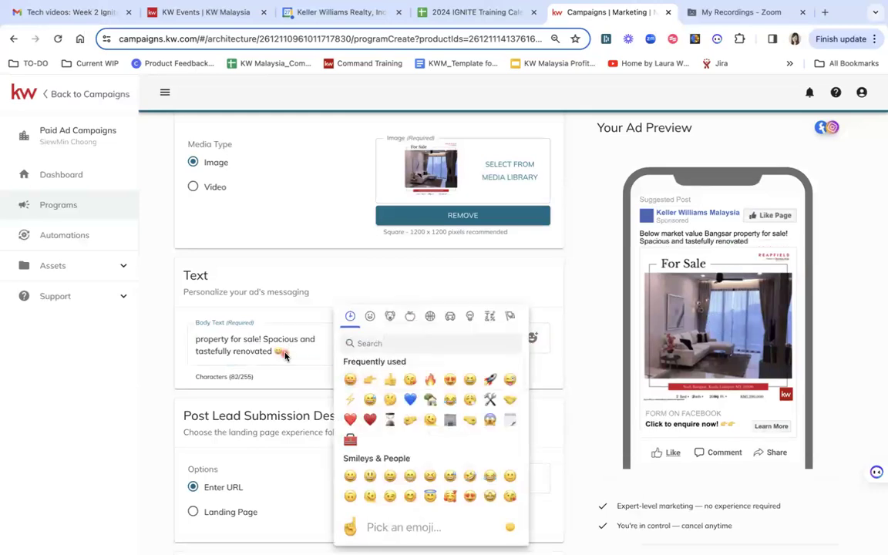
click(404, 300)
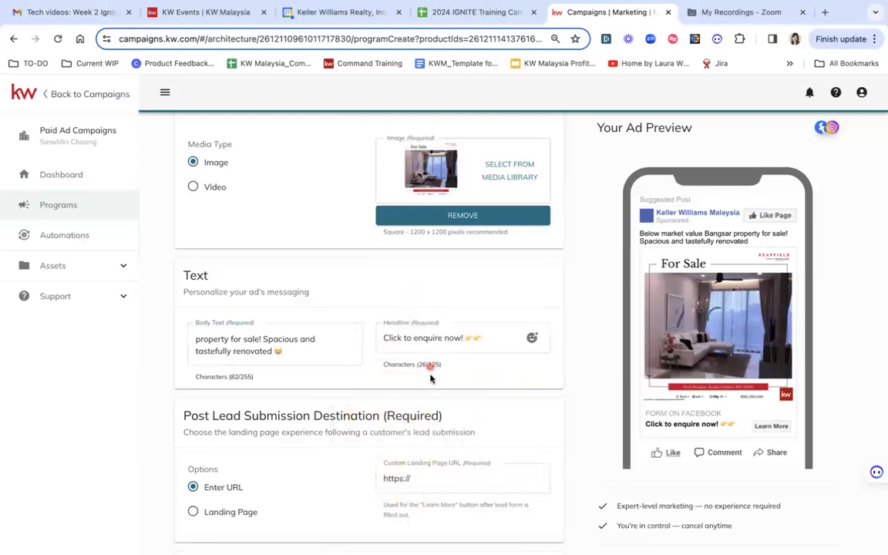
- Enter the agent's kw.com site address as the custom landing page URL for after lead submission
scroll(493, 409, down, 2)
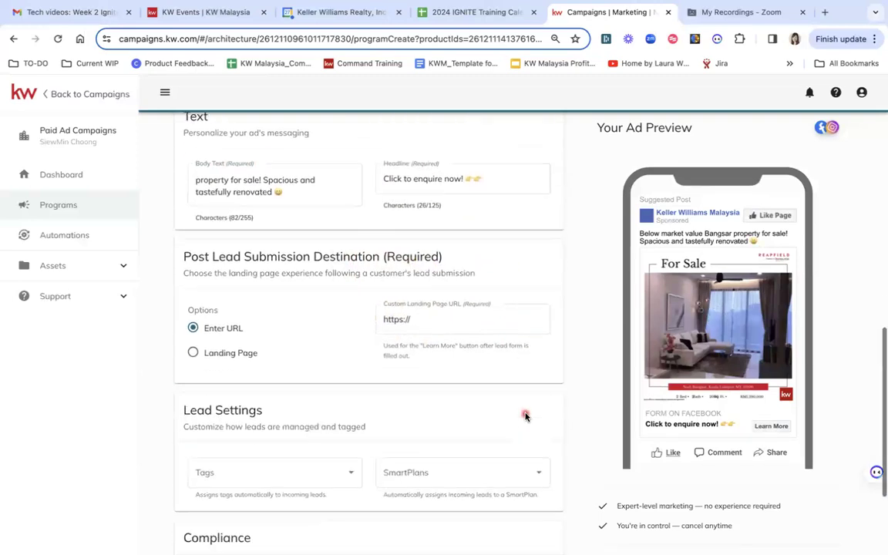
click(392, 314)
click(424, 319)
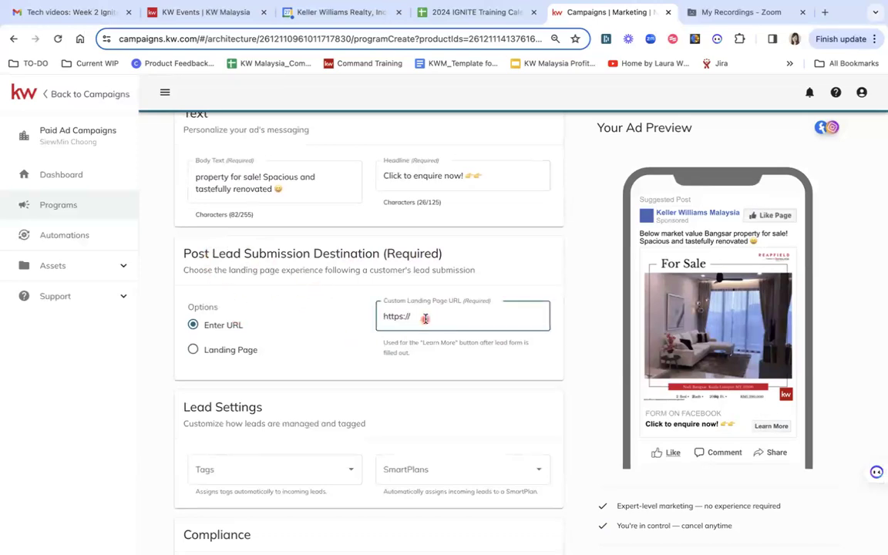
text(siewmin.kw.com)
click(587, 388)
scroll(321, 410, down, 2)
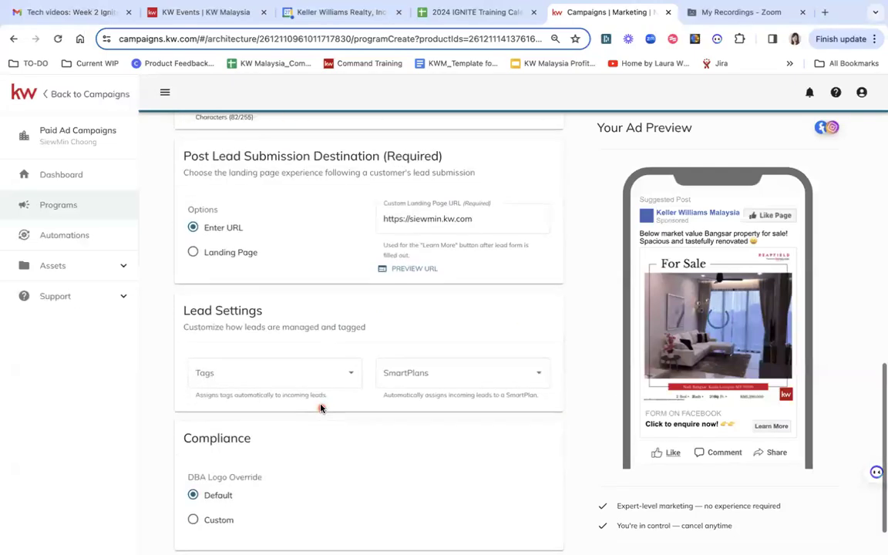
- Tag incoming leads with Facebook Lead, a newly created bangsar tag, and Buyer
click(247, 375)
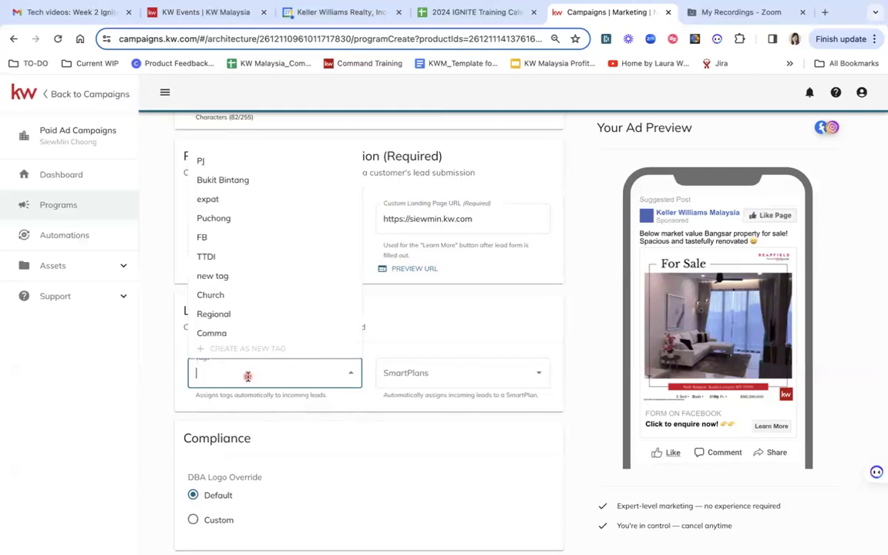
scroll(267, 254, up, 2)
scroll(268, 254, up, 5)
scroll(267, 253, down, 6)
text(faceb)
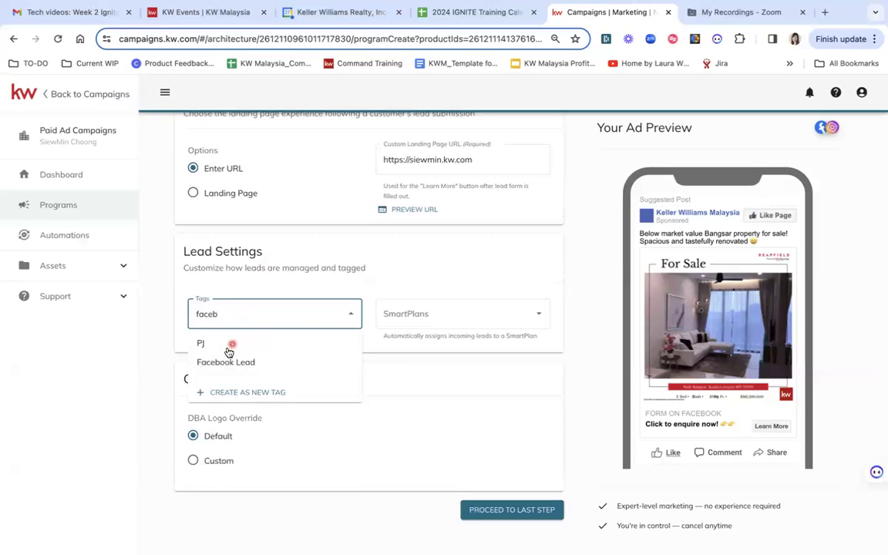
click(224, 361)
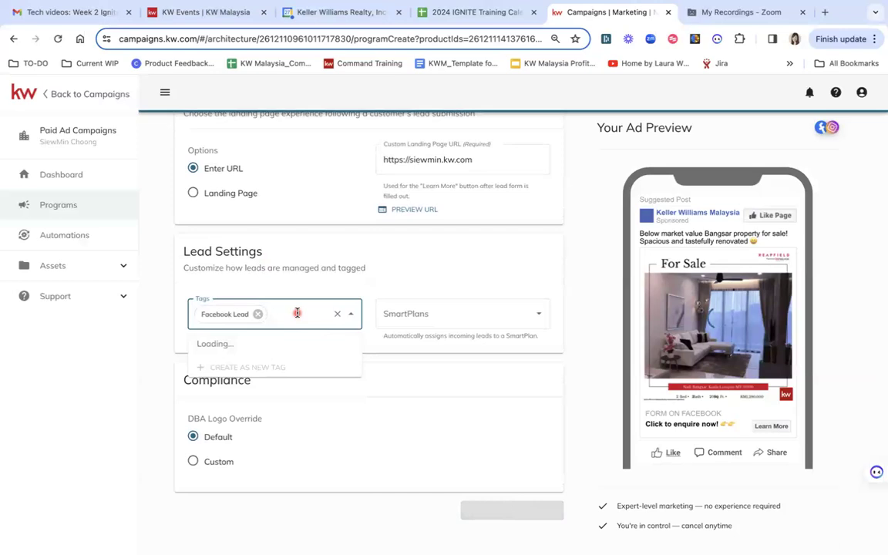
text(bangsar)
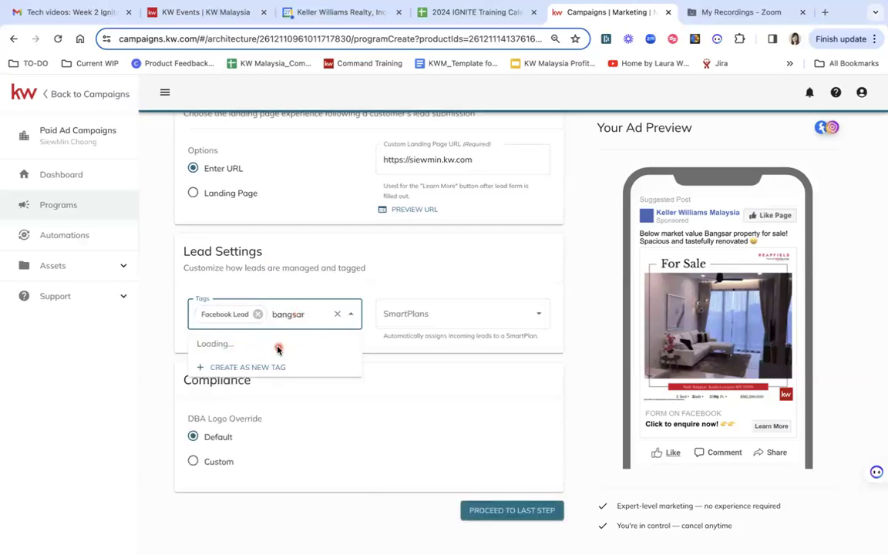
click(228, 363)
text(buyer)
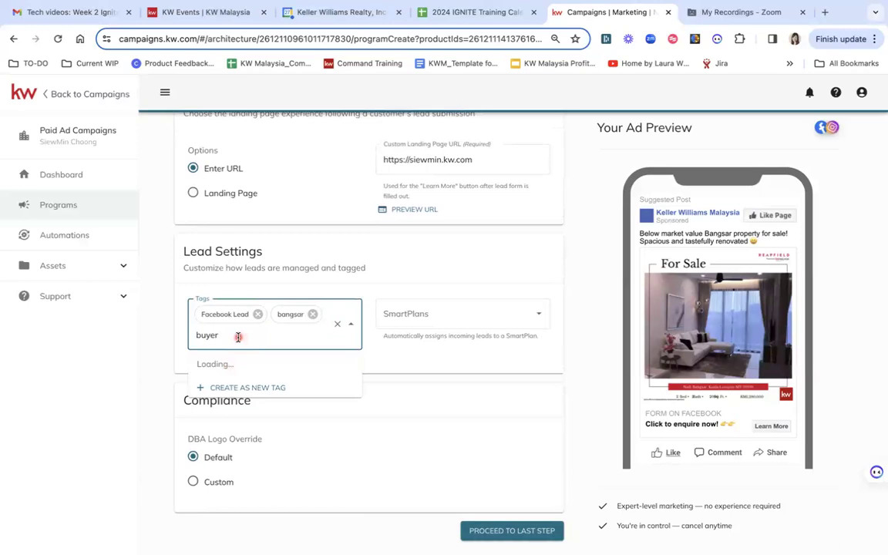
click(220, 383)
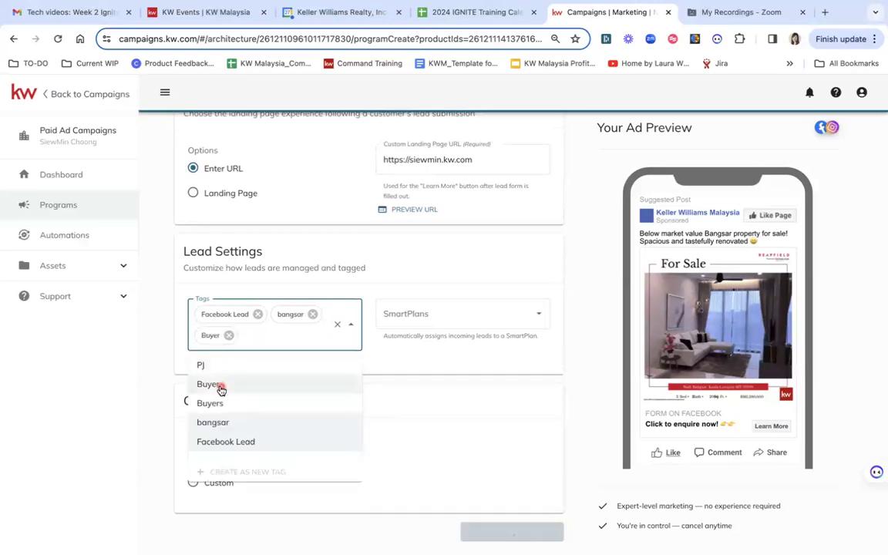
- Assign the 'My Set & Forget for Facebook Campaigns Lead' SmartPlan and proceed to the last step
click(467, 318)
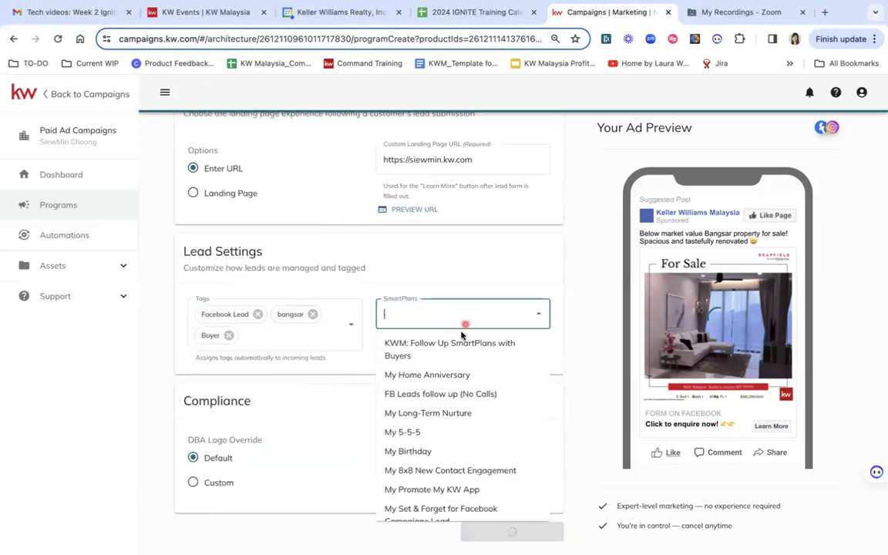
click(432, 508)
click(585, 339)
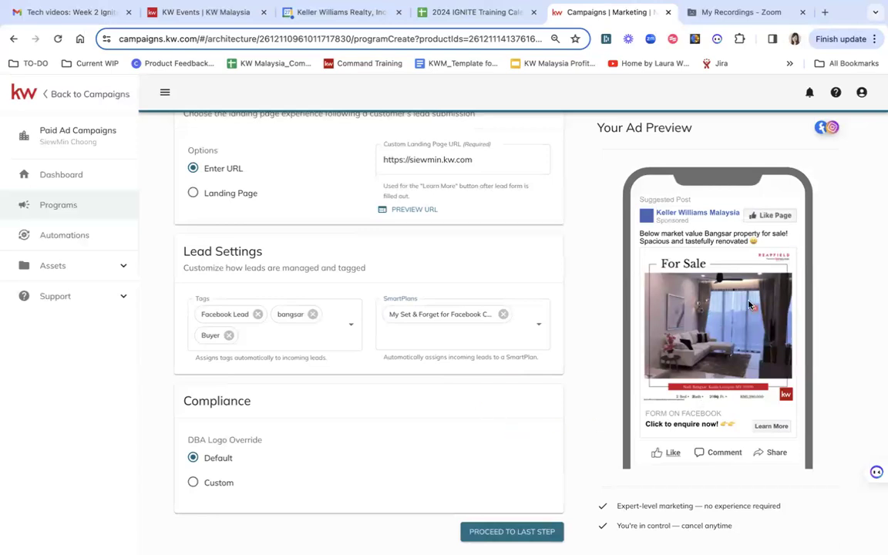
click(521, 537)
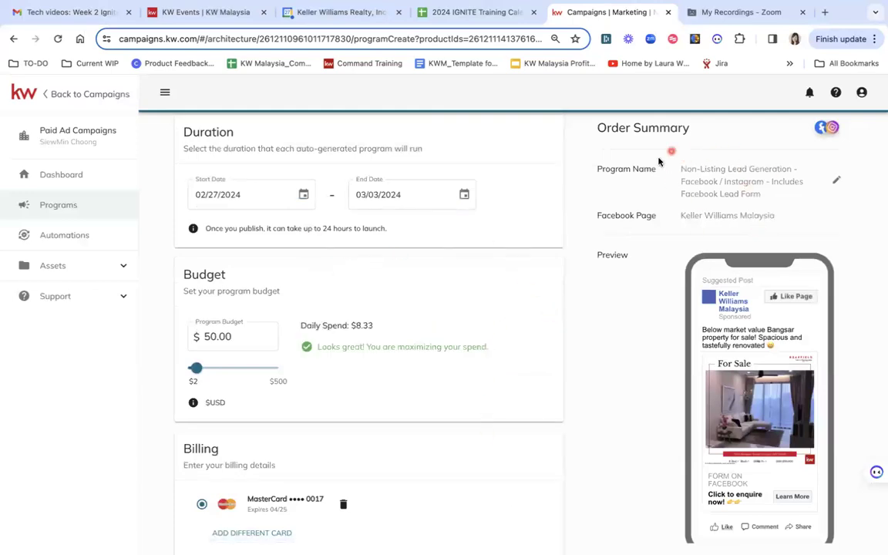
- Rename the program to 'Bangsar FB/IG AD - Target Bangsar, KL, Mutiara D, TTDI, DSP'
click(837, 180)
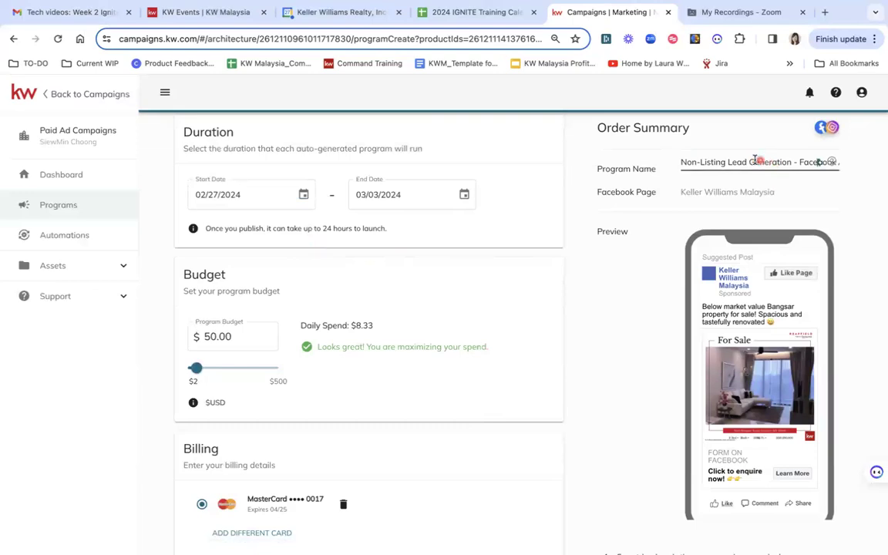
triple_click(756, 161)
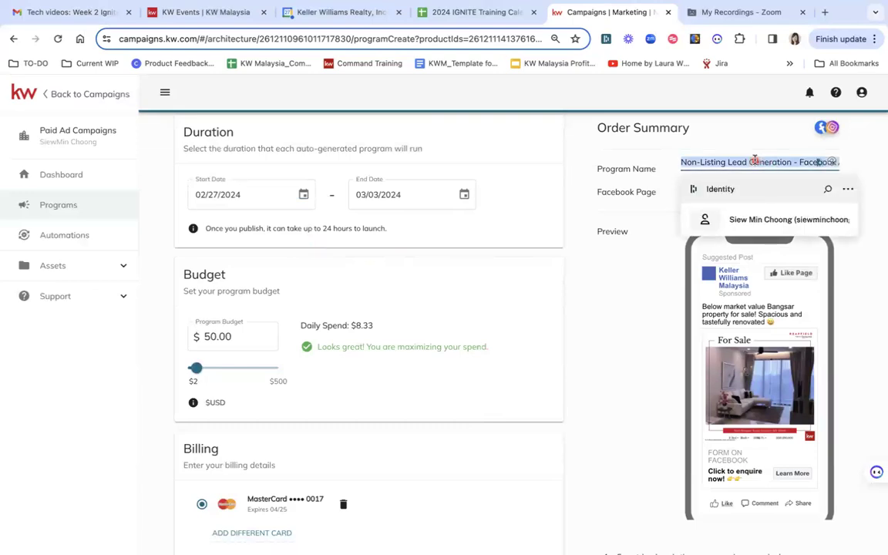
text(Bangsar FB/IG AD)
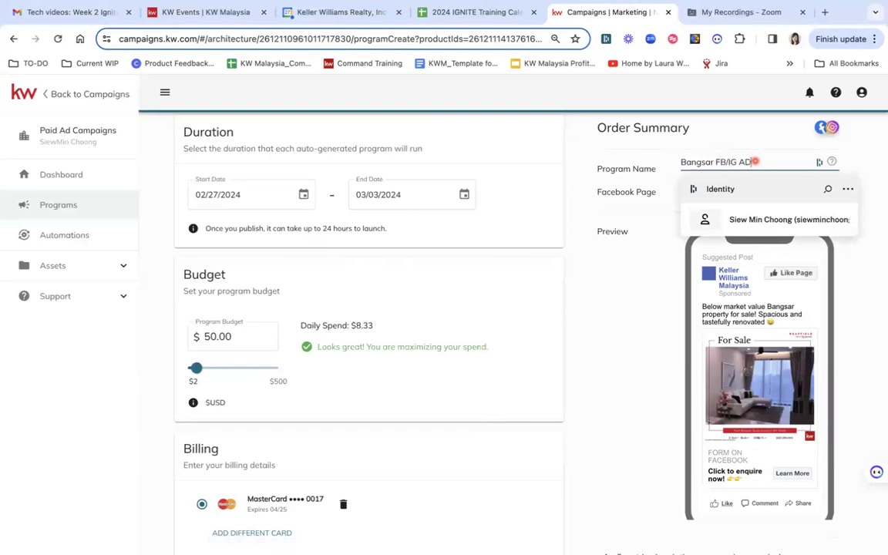
text(-)
text(L, Mutiara D)
text(.)
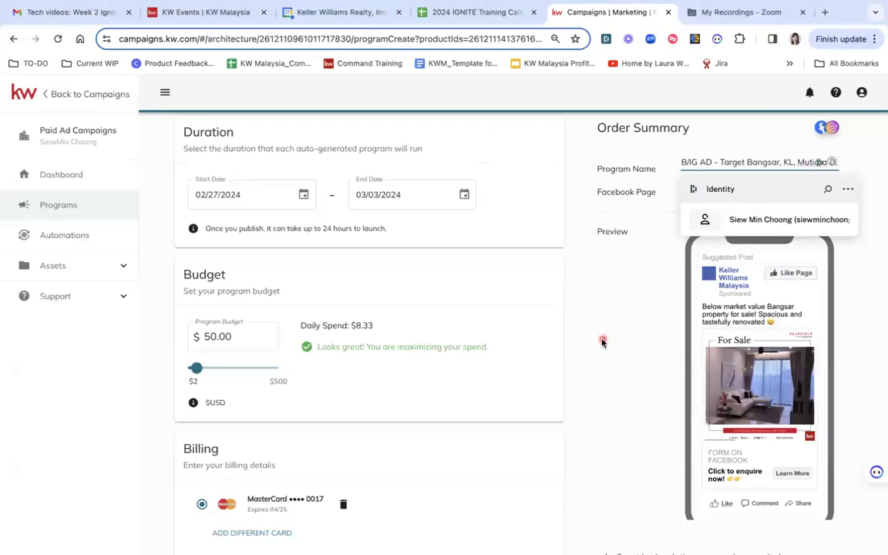
text( TTDI, DS)
text(P)
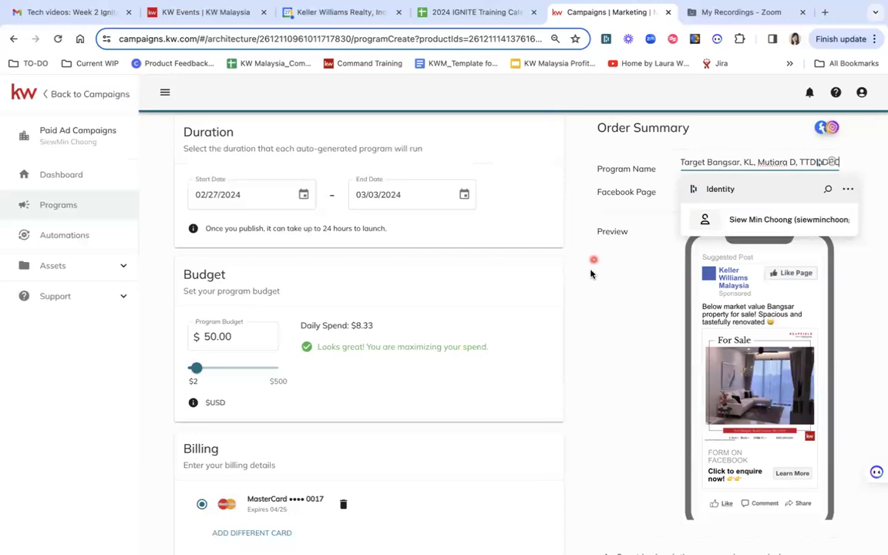
- Set the campaign duration to start on 03/04/2024 and end on 03/11/2024
click(606, 286)
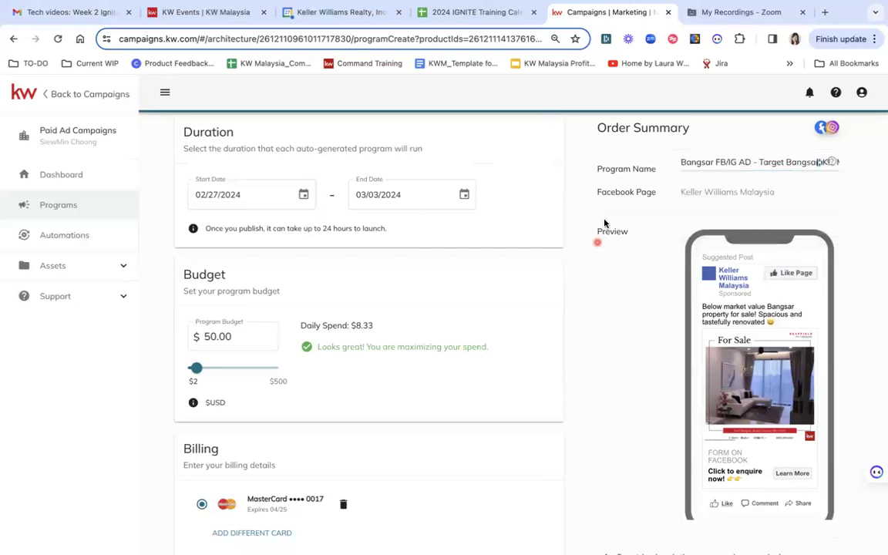
scroll(678, 191, down, 1)
scroll(678, 190, up, 1)
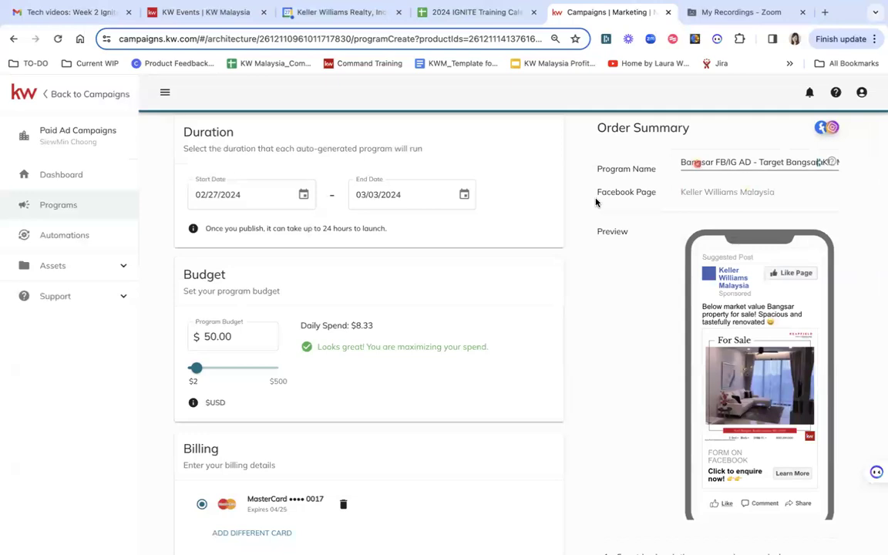
scroll(632, 203, up, 2)
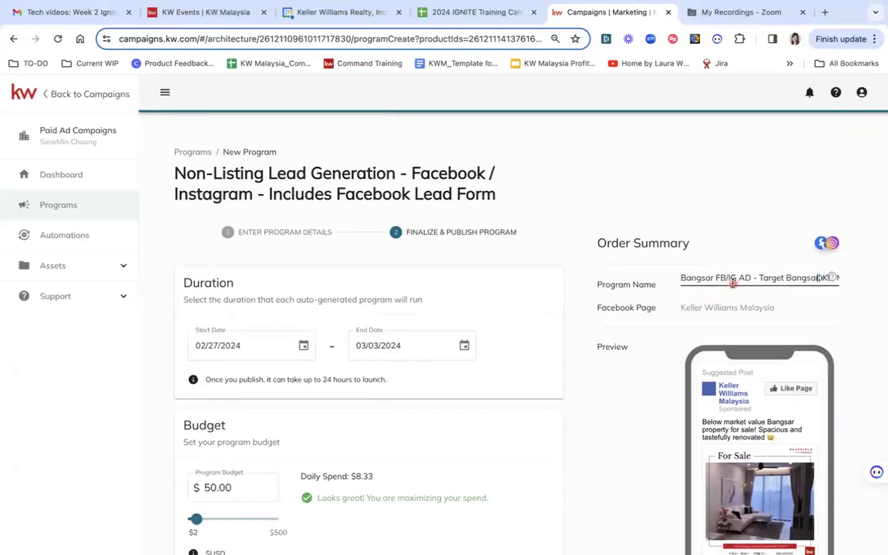
scroll(493, 356, down, 2)
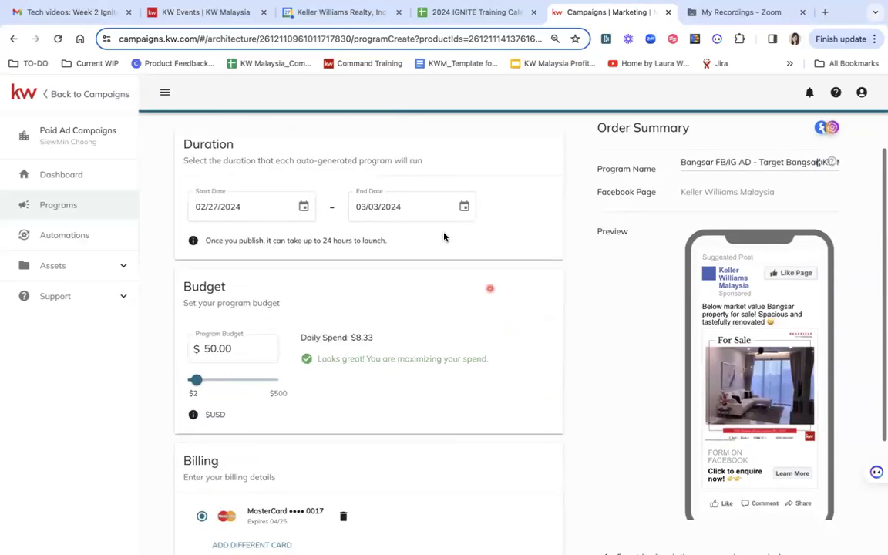
click(304, 206)
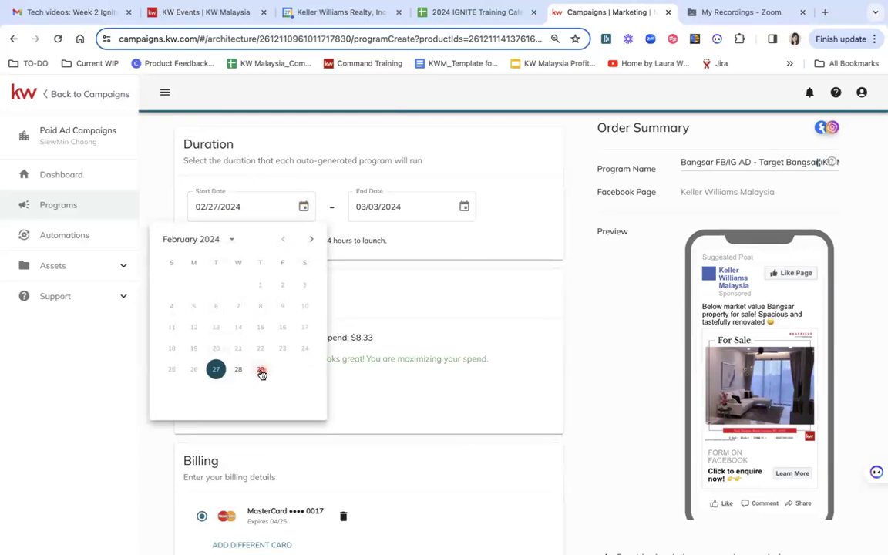
click(312, 240)
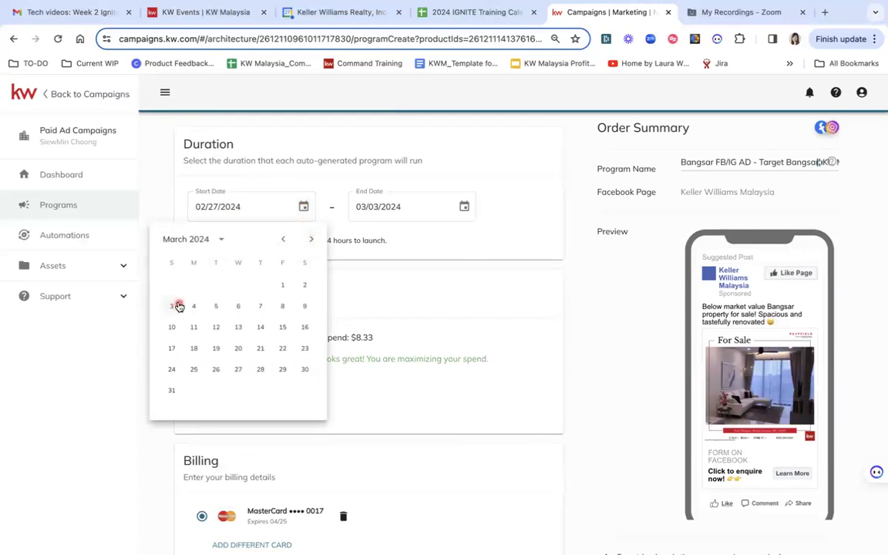
click(194, 306)
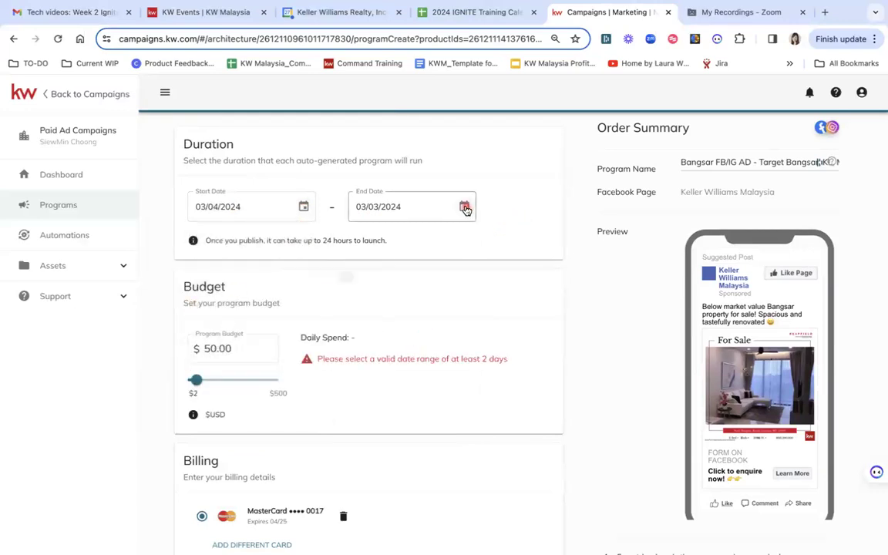
click(465, 209)
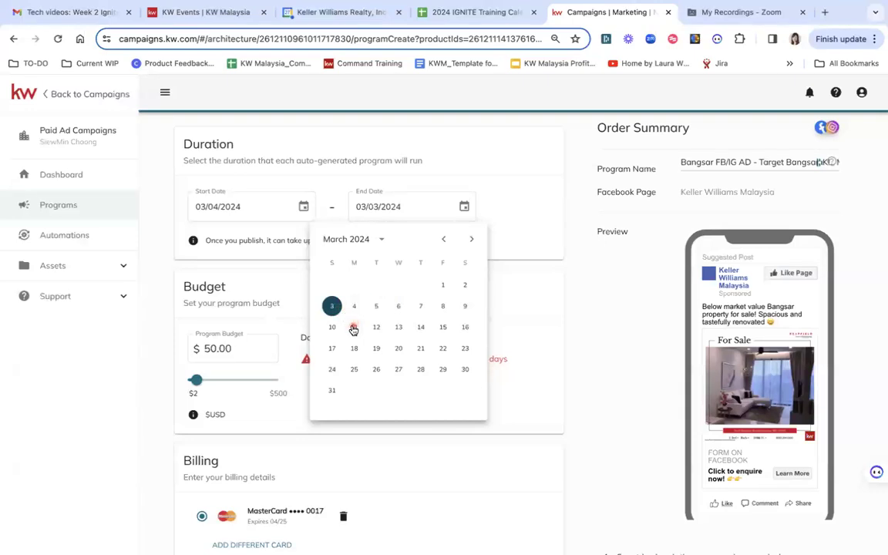
click(353, 327)
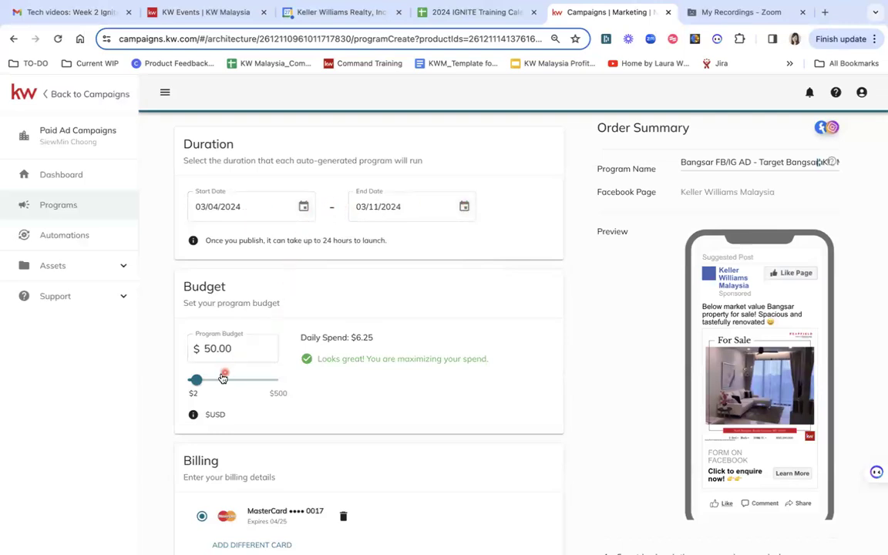
- Set the program budget to $30.00 and review the billing section and order total
drag(193, 383, 191, 384)
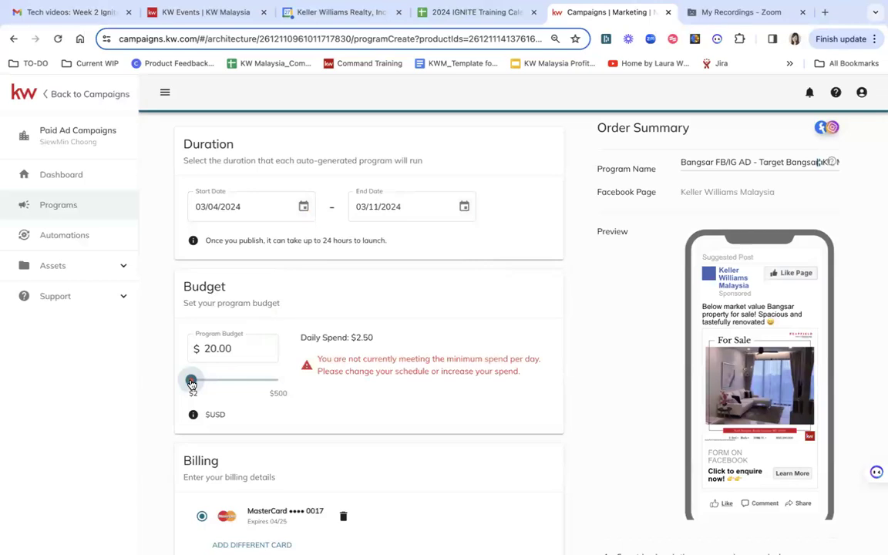
drag(192, 384, 193, 383)
drag(192, 383, 192, 384)
click(320, 385)
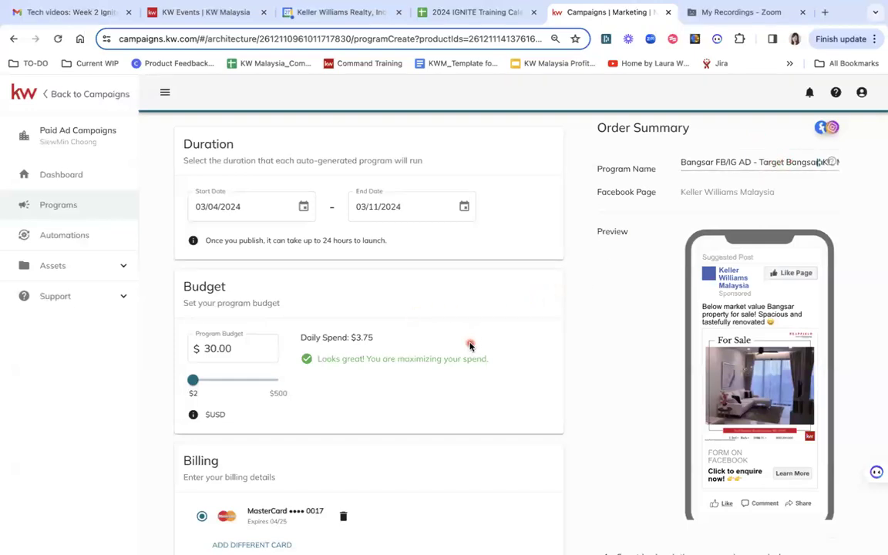
click(304, 317)
click(195, 379)
scroll(454, 380, down, 2)
scroll(454, 381, down, 1)
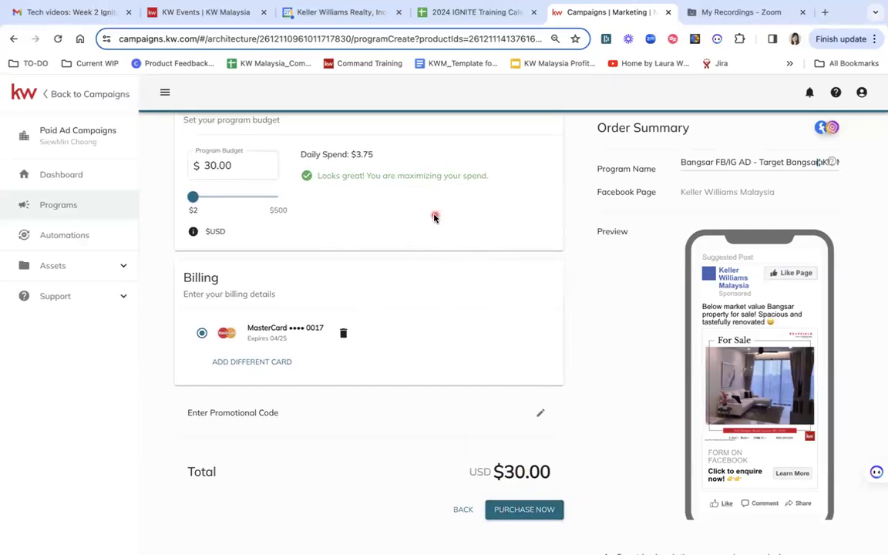
scroll(434, 216, up, 4)
scroll(435, 216, down, 2)
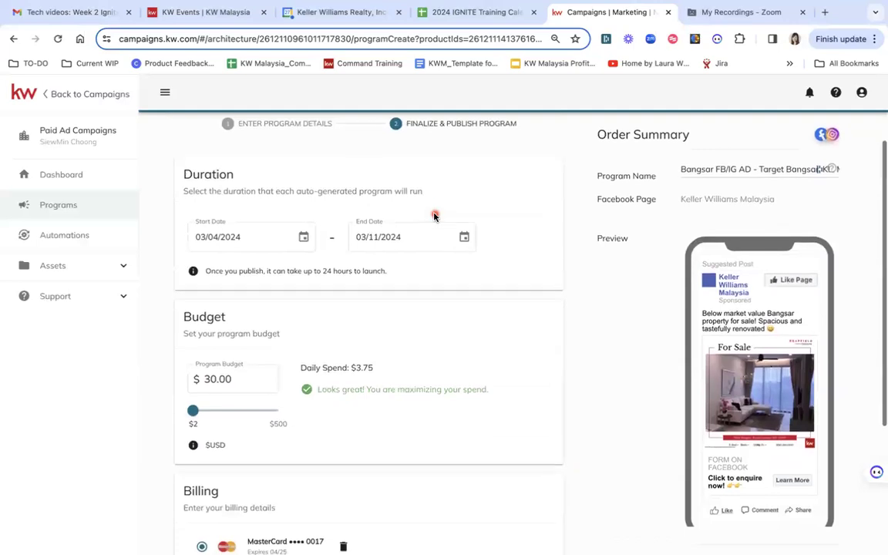